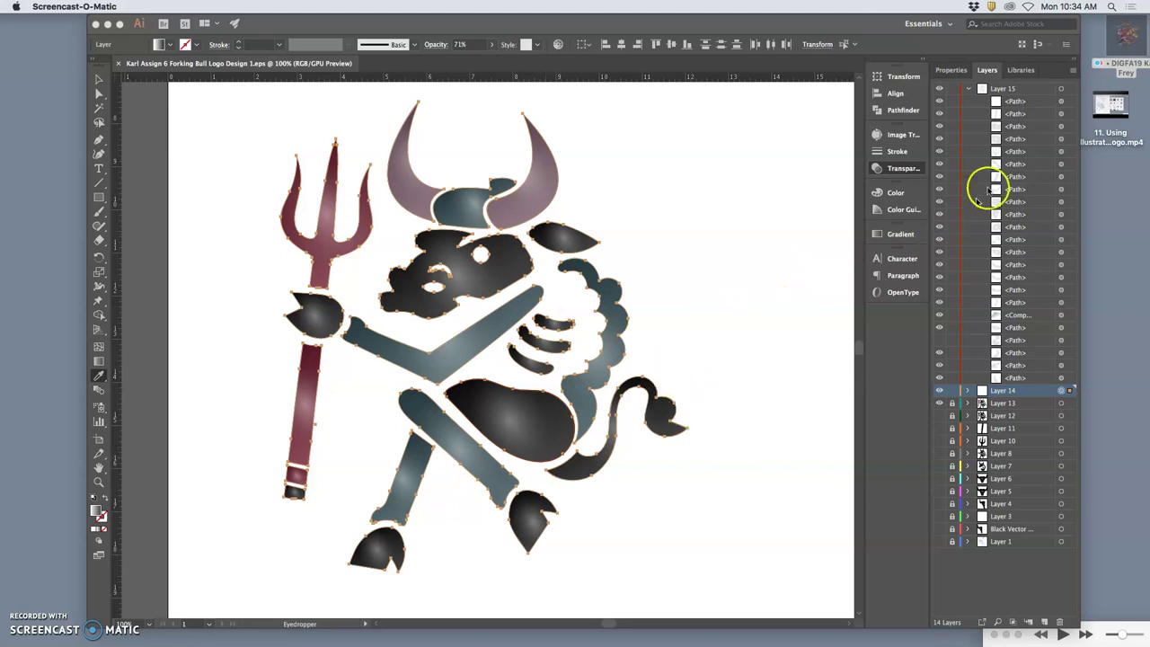
Hide the coloured bull layer, then bring back Layer 14's grey gradient and Layer 13's coloured artwork
left_click(939, 393)
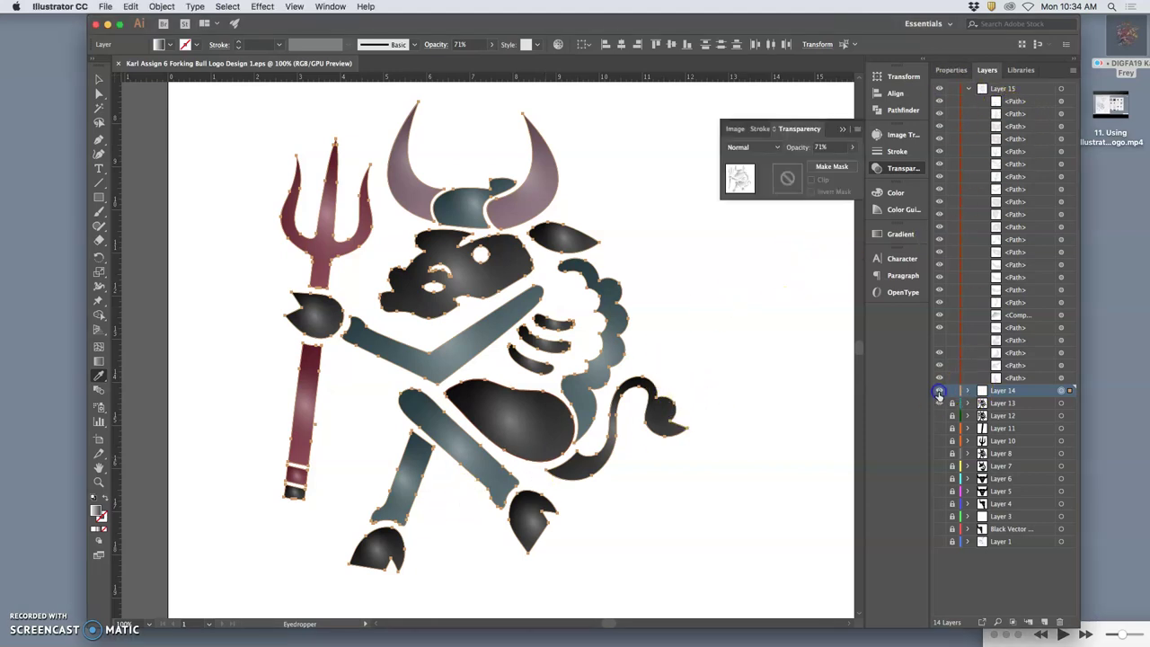
left_click(939, 400)
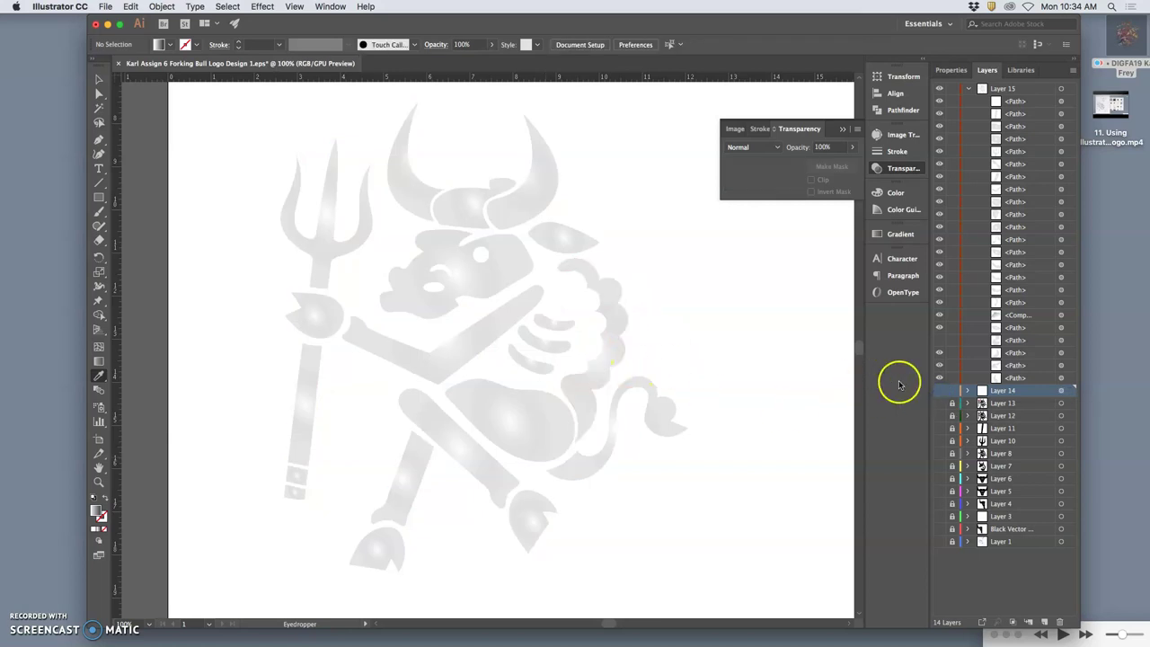
left_click(939, 392)
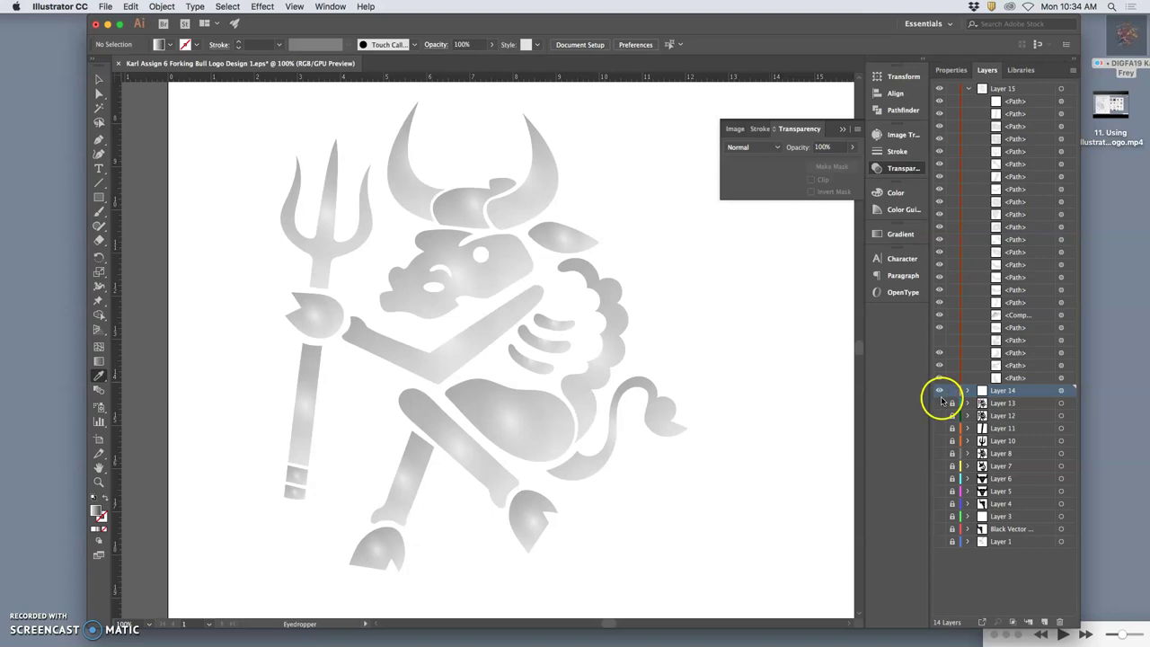
left_click(940, 403)
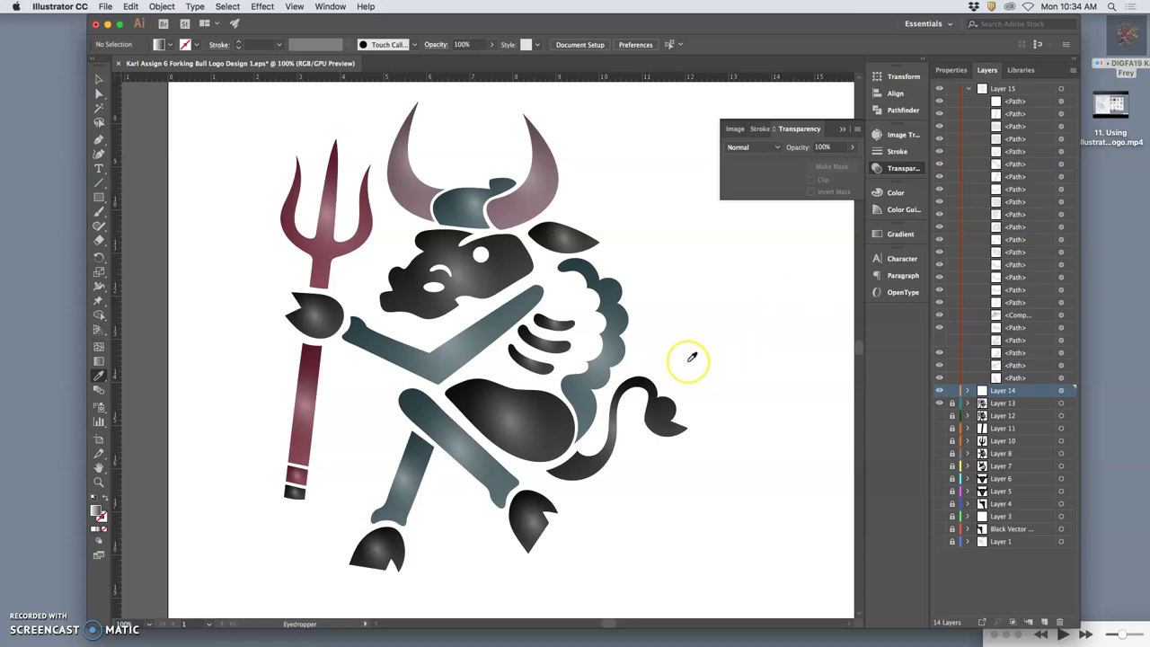
scroll(689, 354, "left", 1)
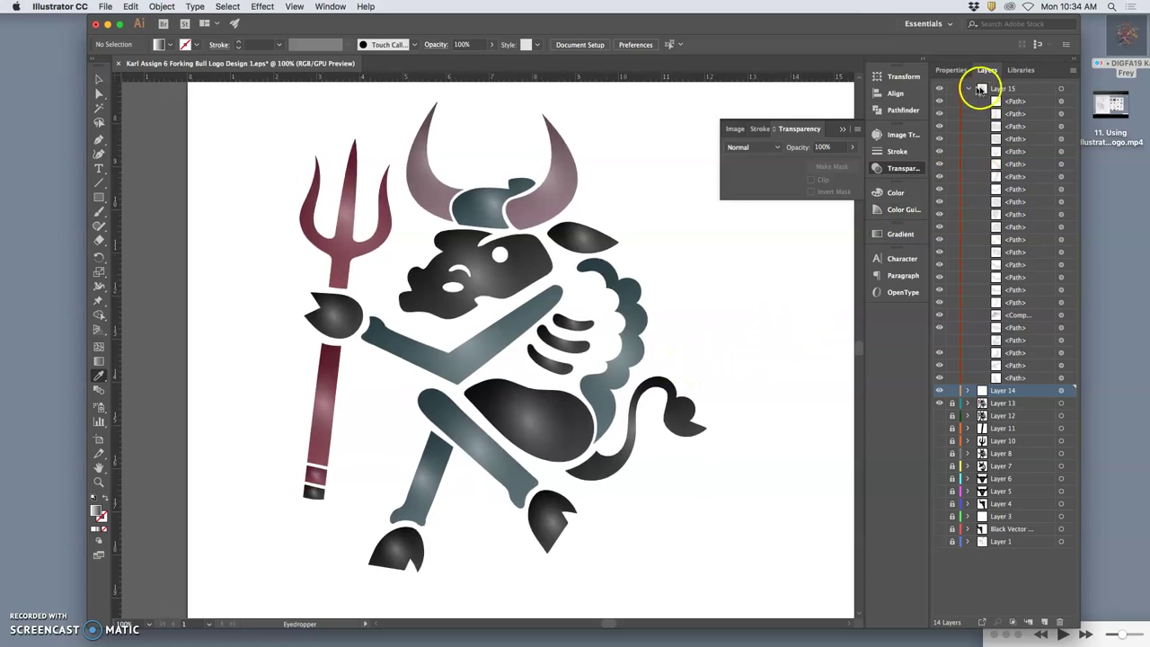
Collapse Layer 15, hide the coloured artwork, and target and lock Layer 14
left_click(968, 89)
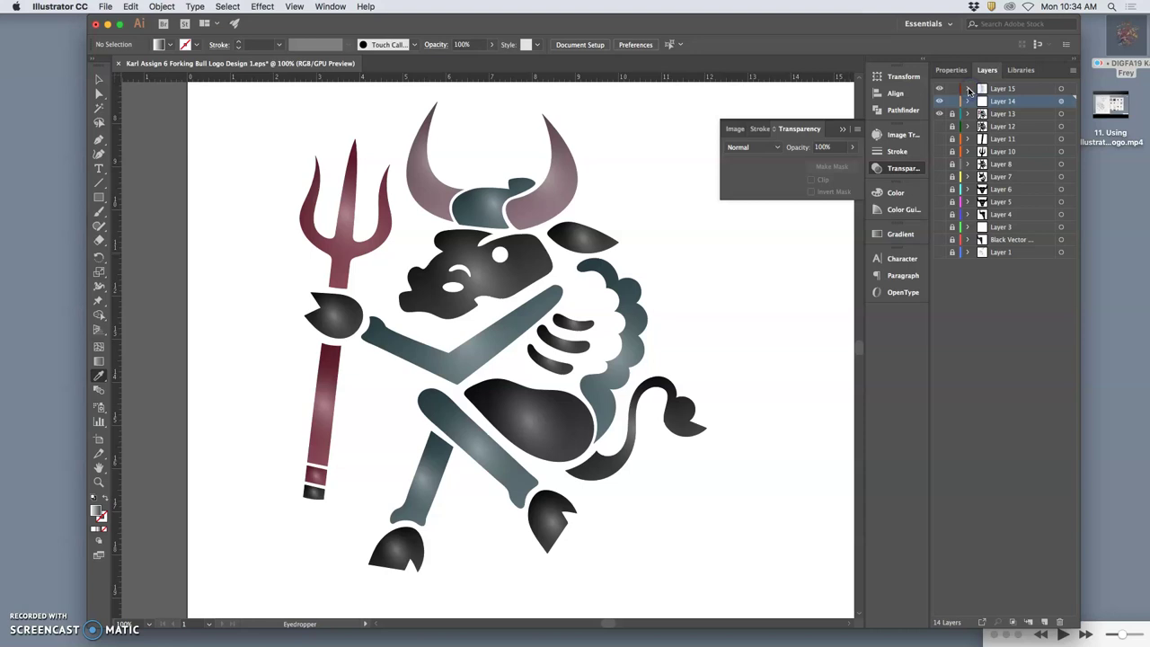
left_click(940, 104)
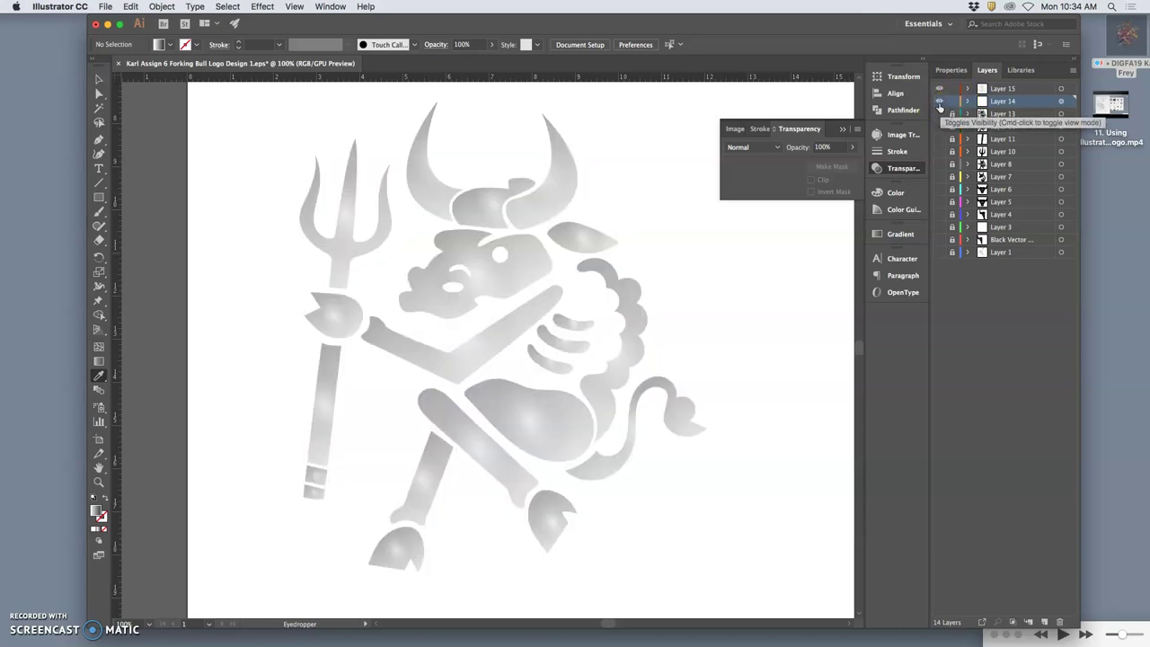
left_click(940, 103)
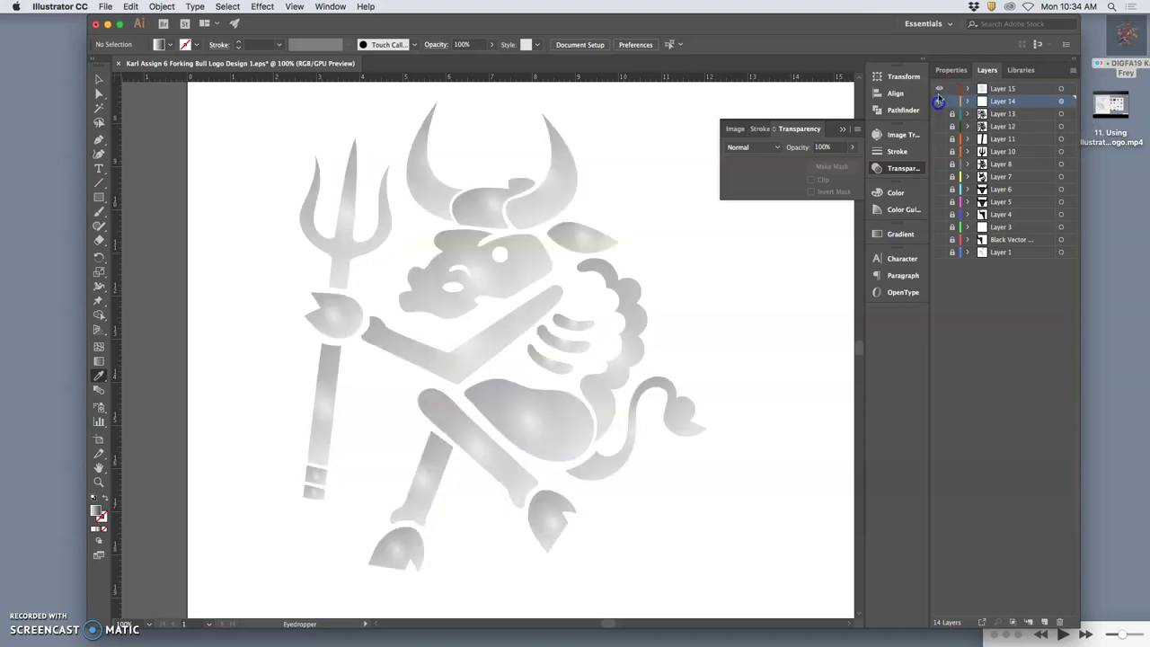
left_click(940, 103)
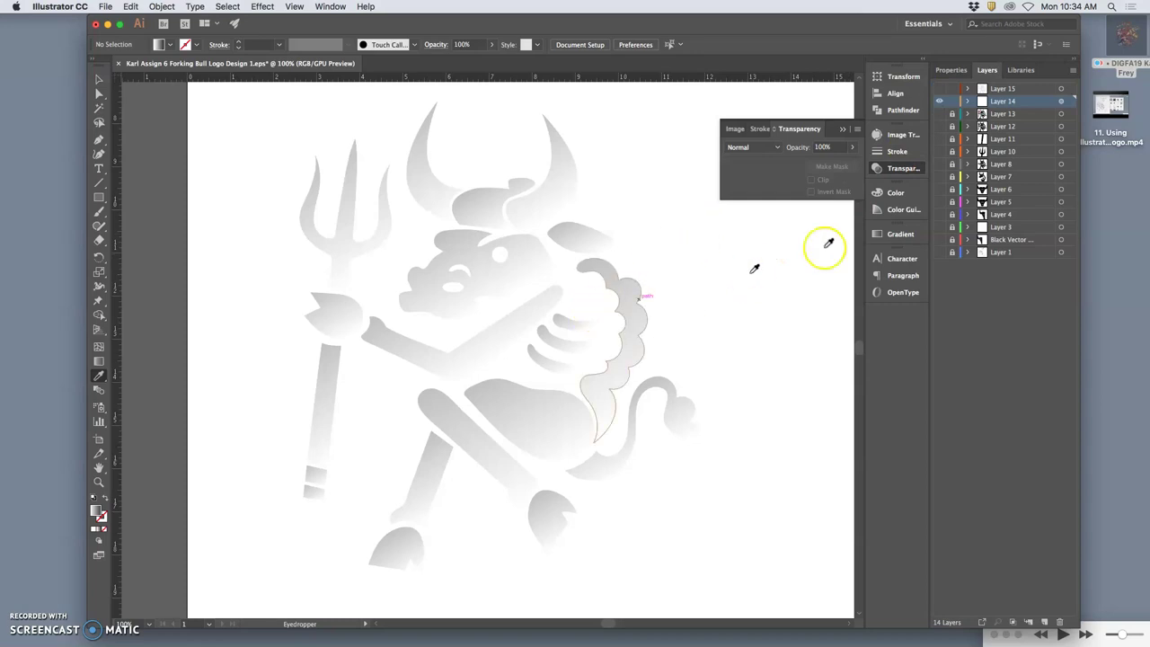
left_click(1062, 101)
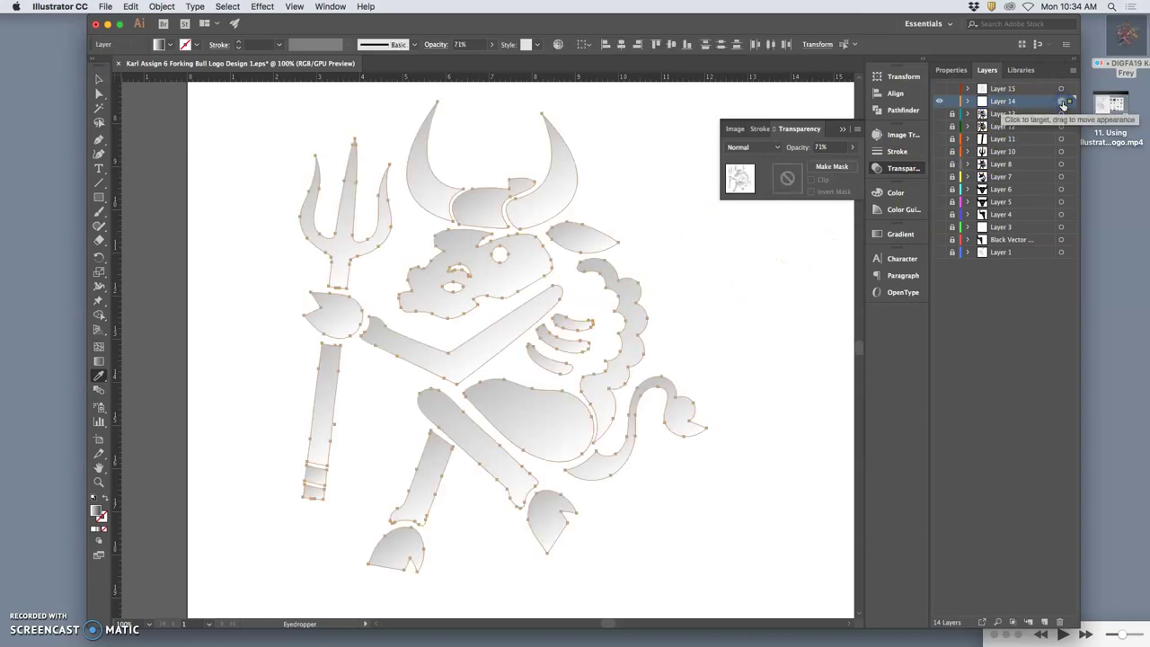
left_click(953, 101)
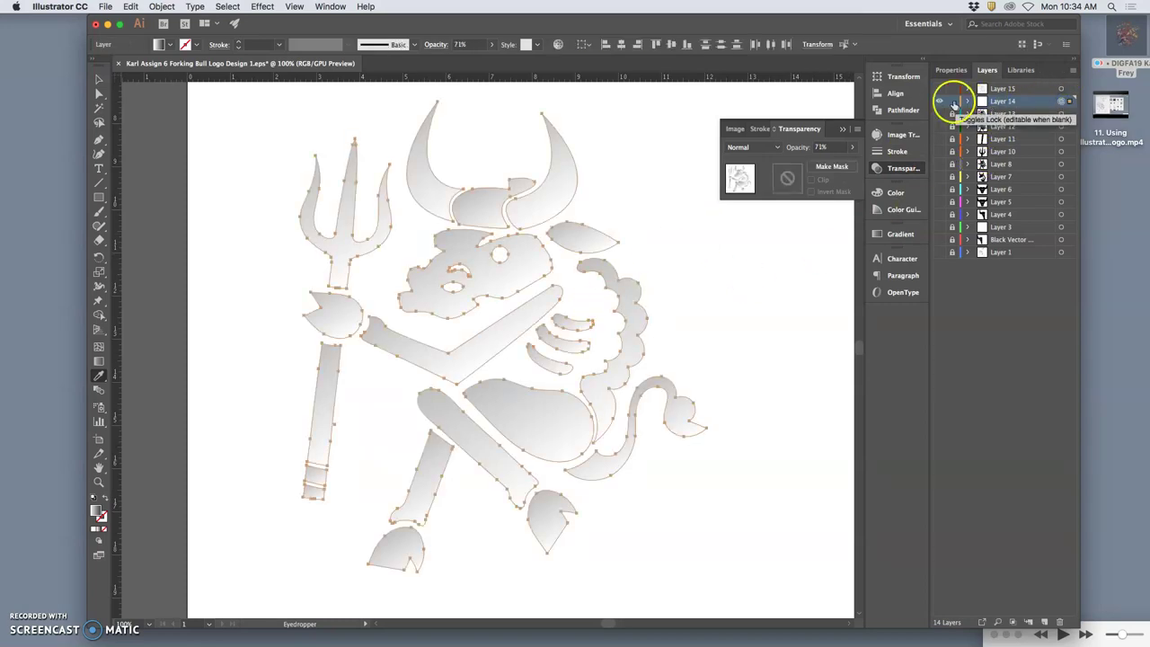
Create Layer 16 and Paste in Place the bull's gradient overlay shapes onto it
left_click(940, 102)
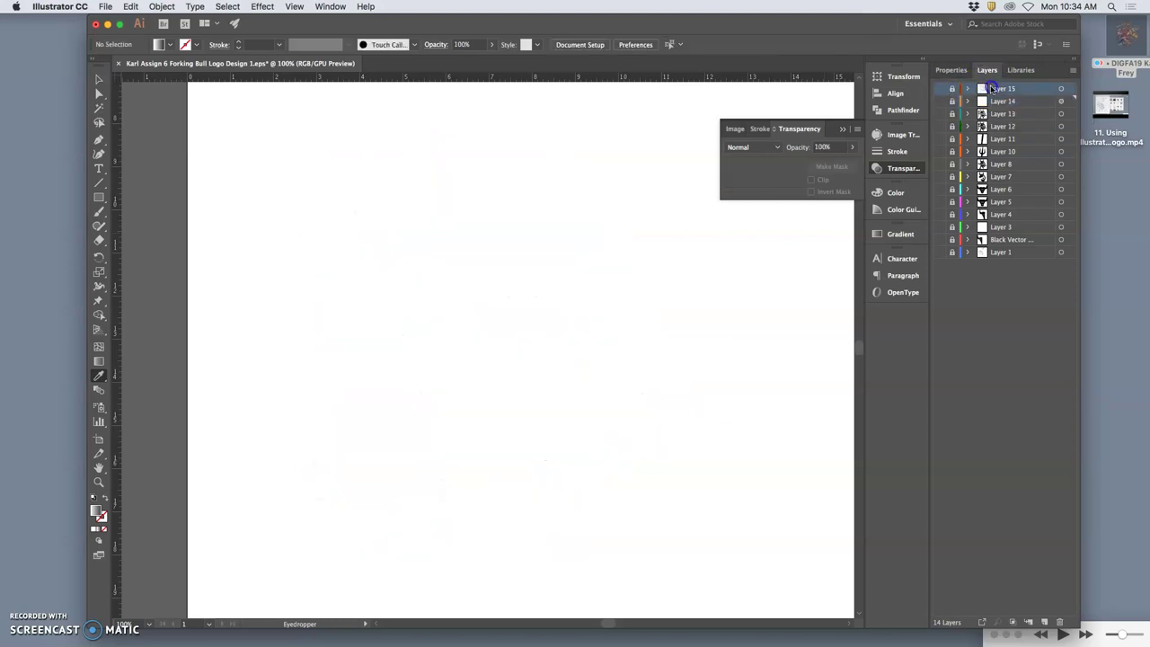
left_click(1043, 622)
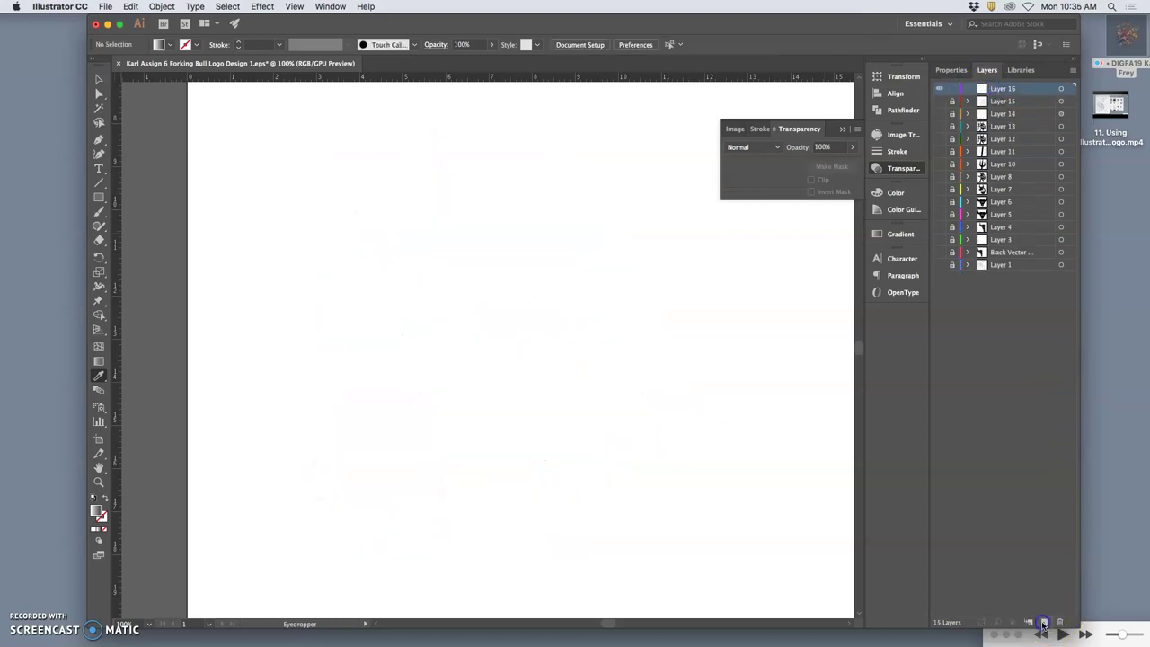
left_click(130, 6)
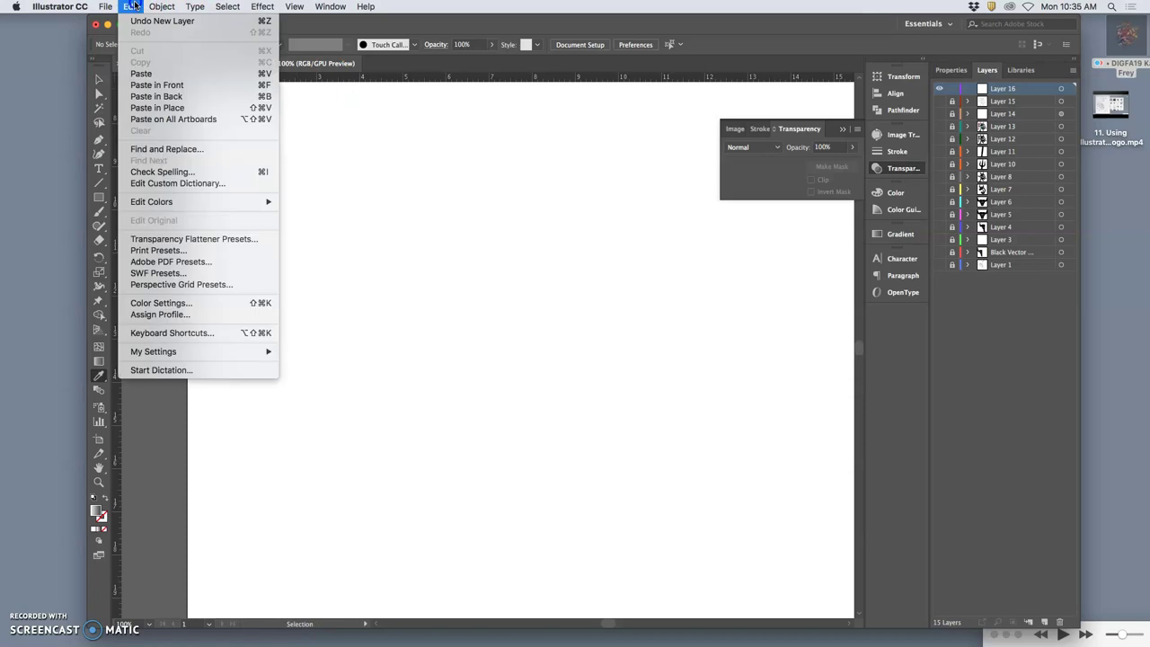
left_click(155, 108)
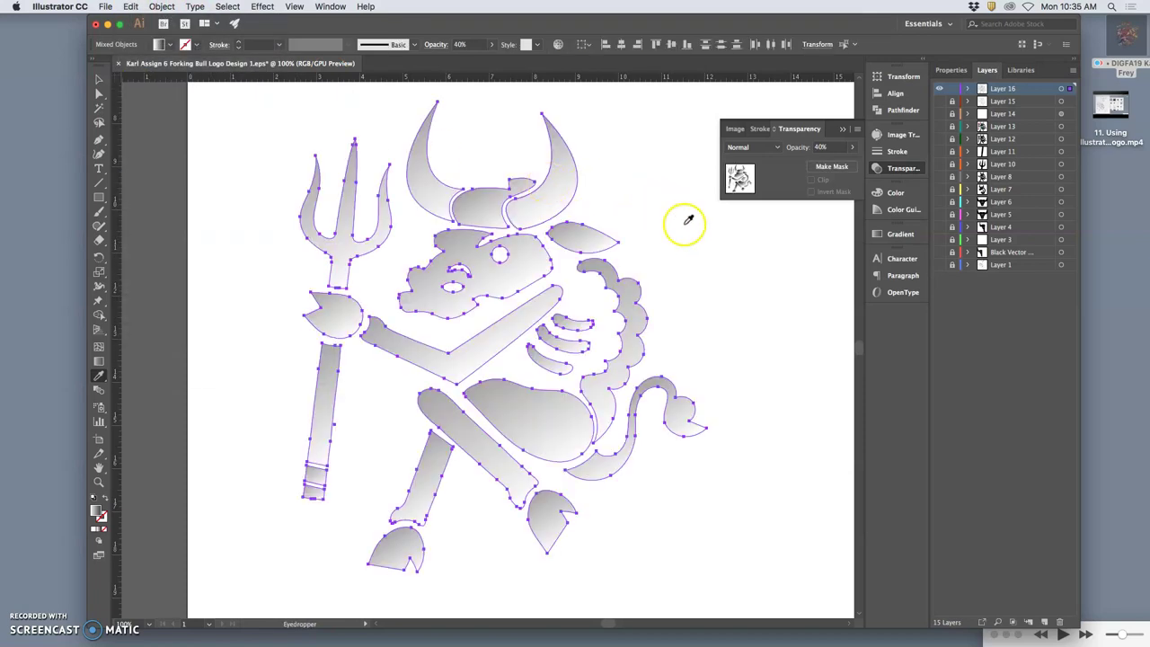
left_click(896, 235)
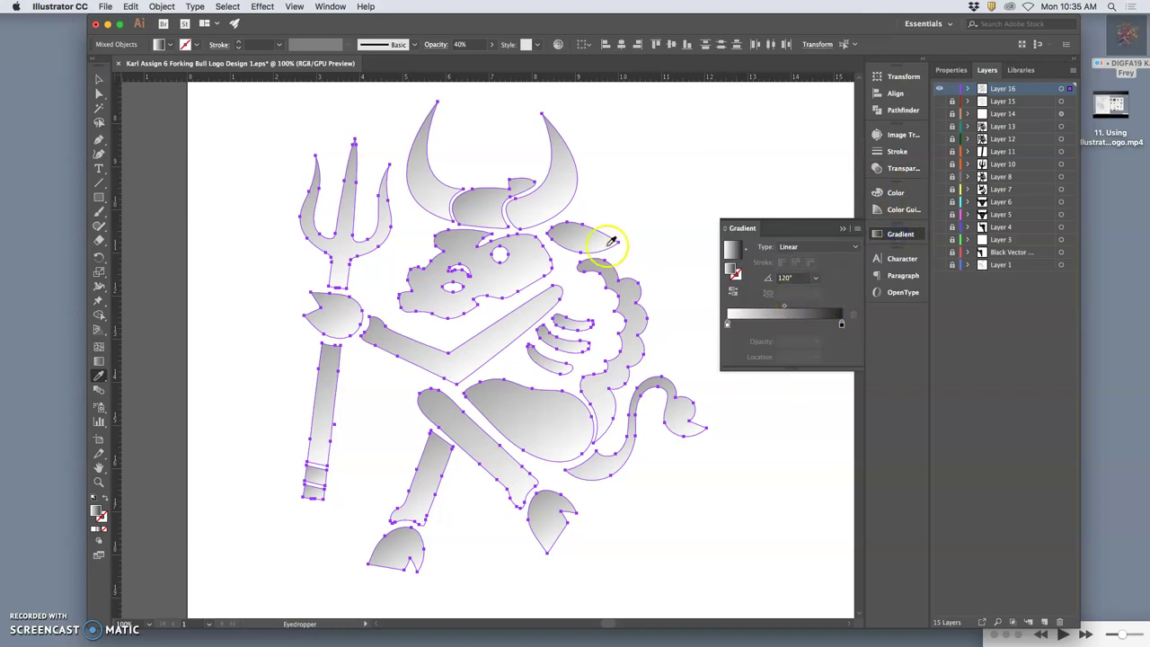
Set the gradient angle to -120°, make the white start stop 0% opaque, and move the black stop to about 55% at 80% opacity
left_click(815, 277)
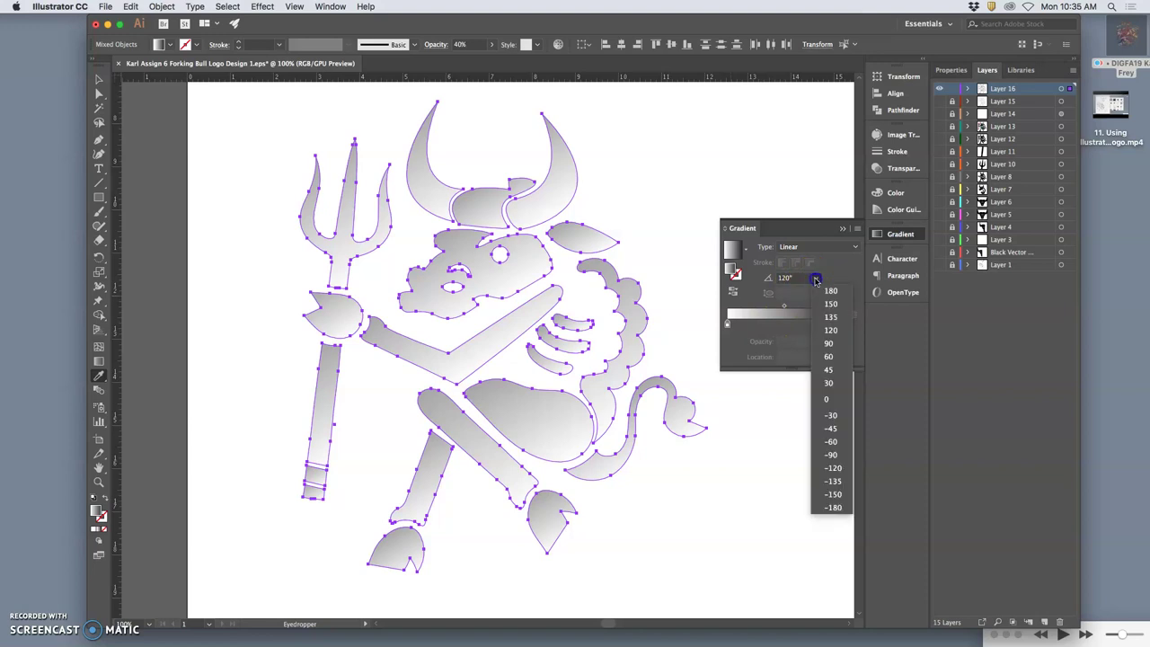
left_click(835, 466)
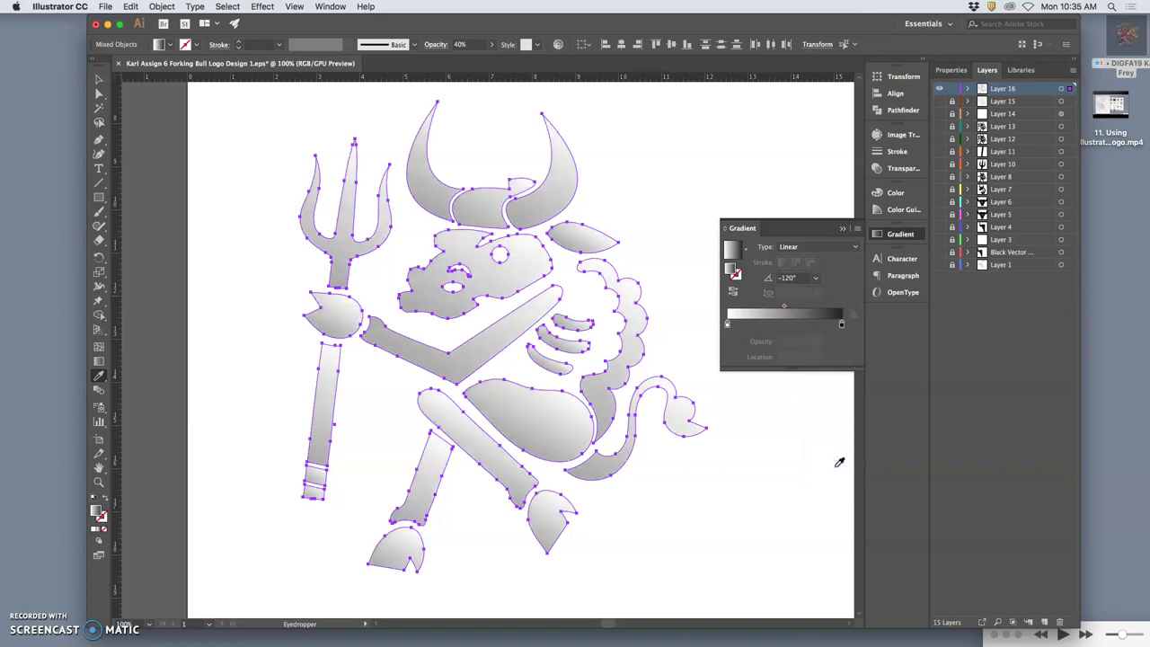
left_click(805, 308)
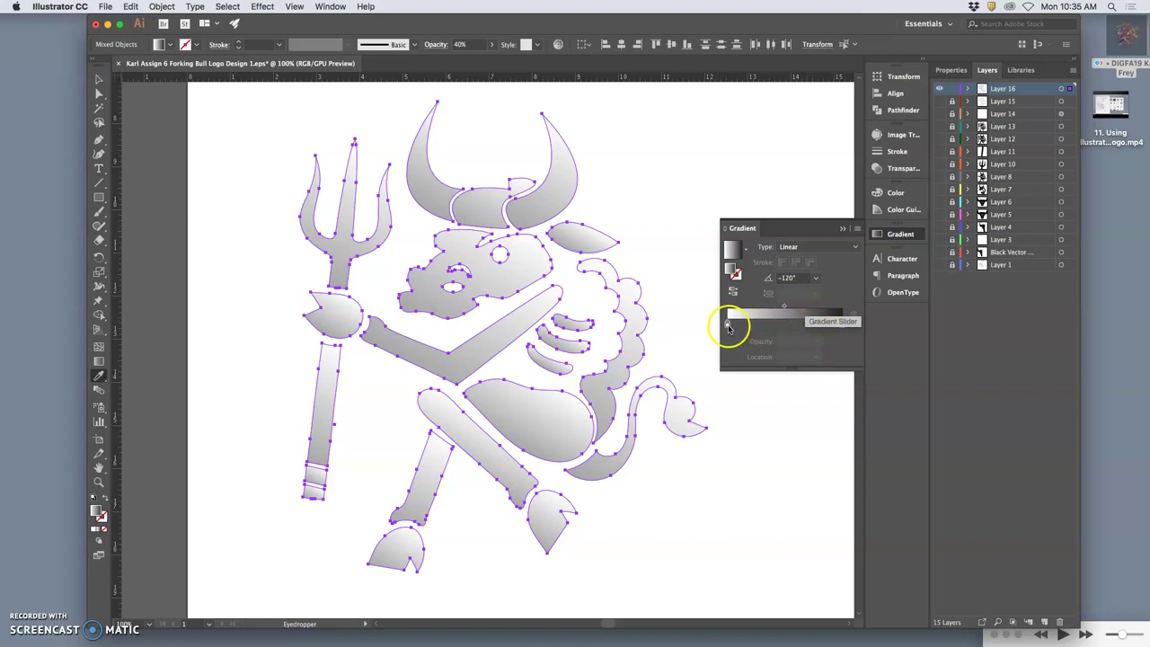
left_click(727, 326)
left_click(815, 341)
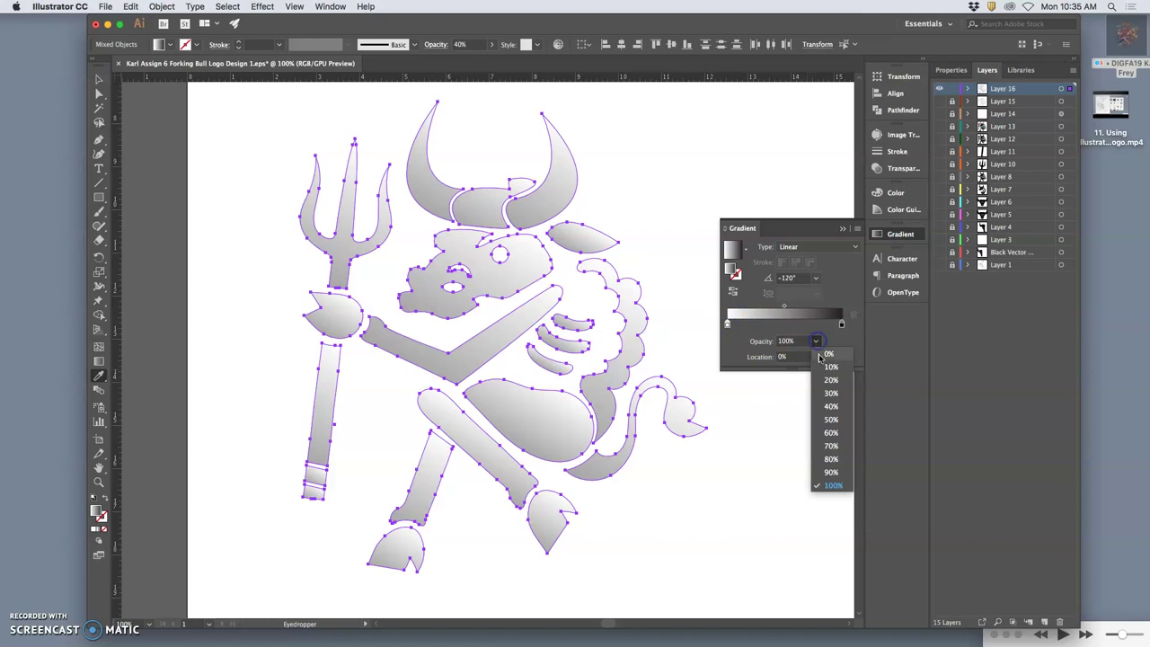
left_click(824, 357)
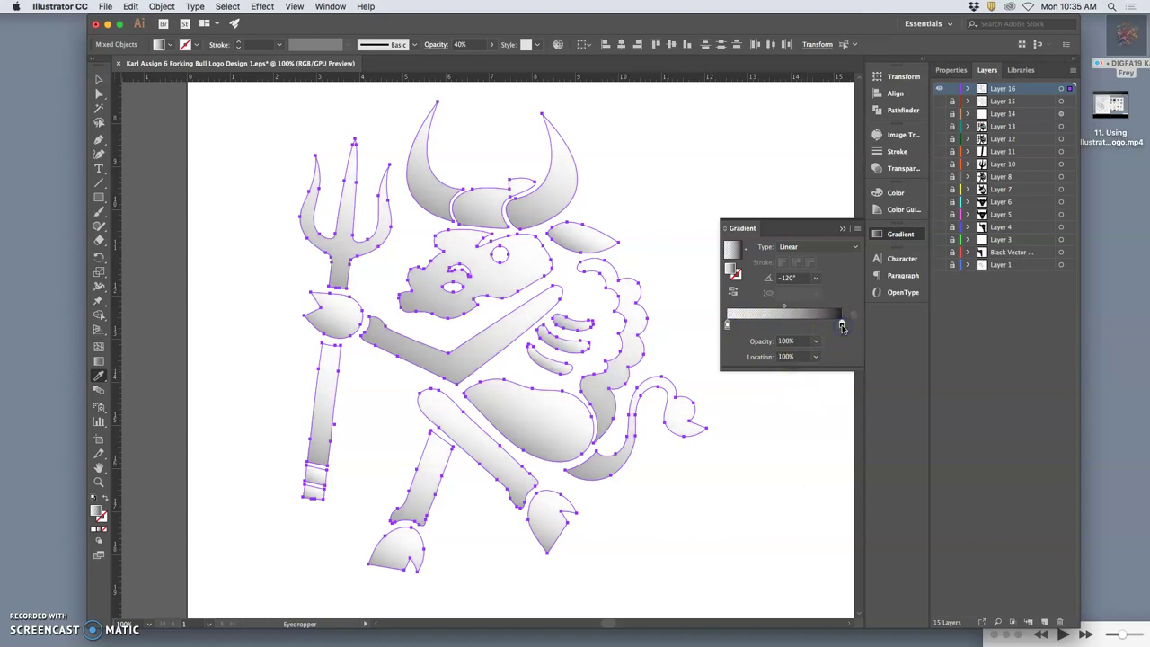
left_click_drag(842, 326, 803, 328)
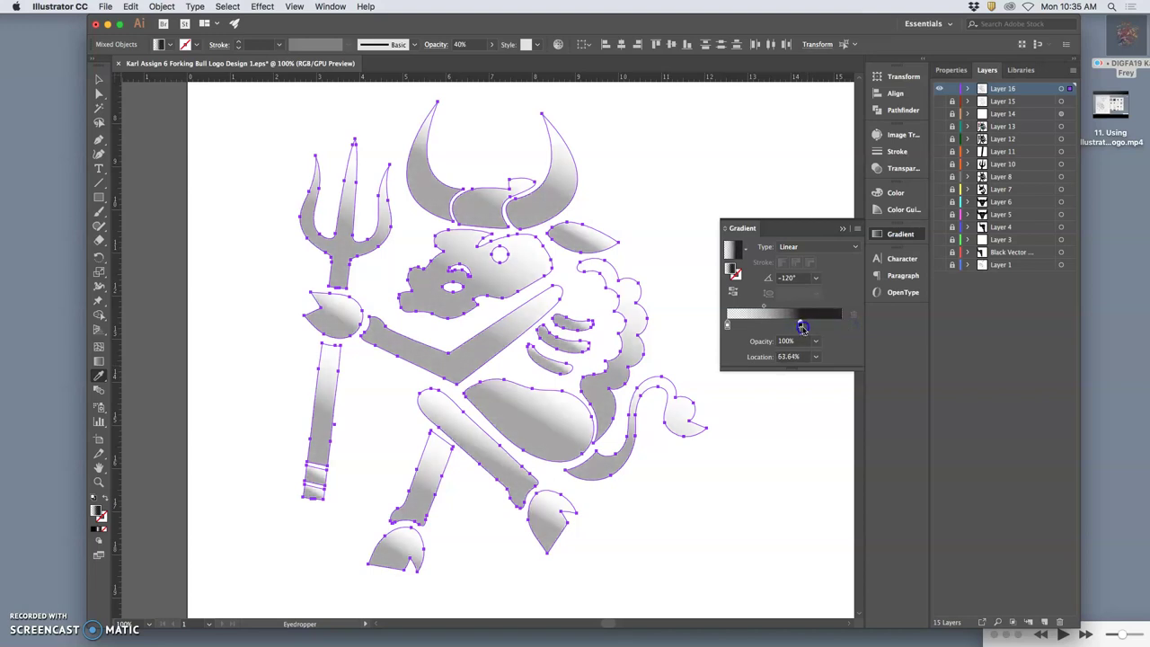
left_click(816, 343)
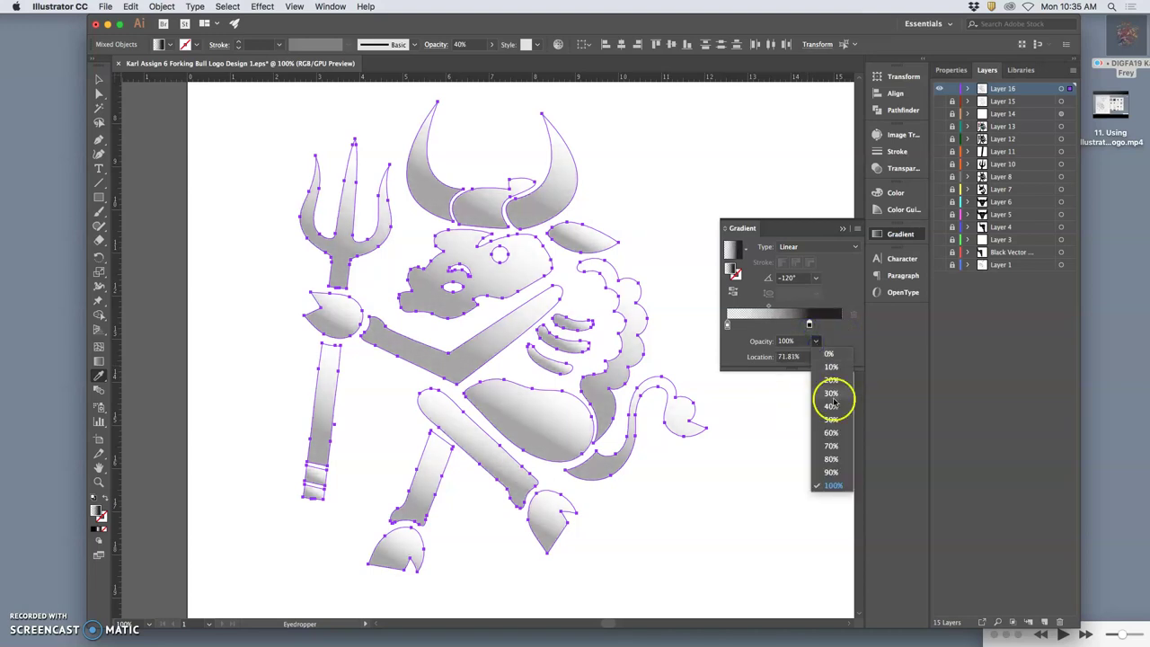
left_click(823, 457)
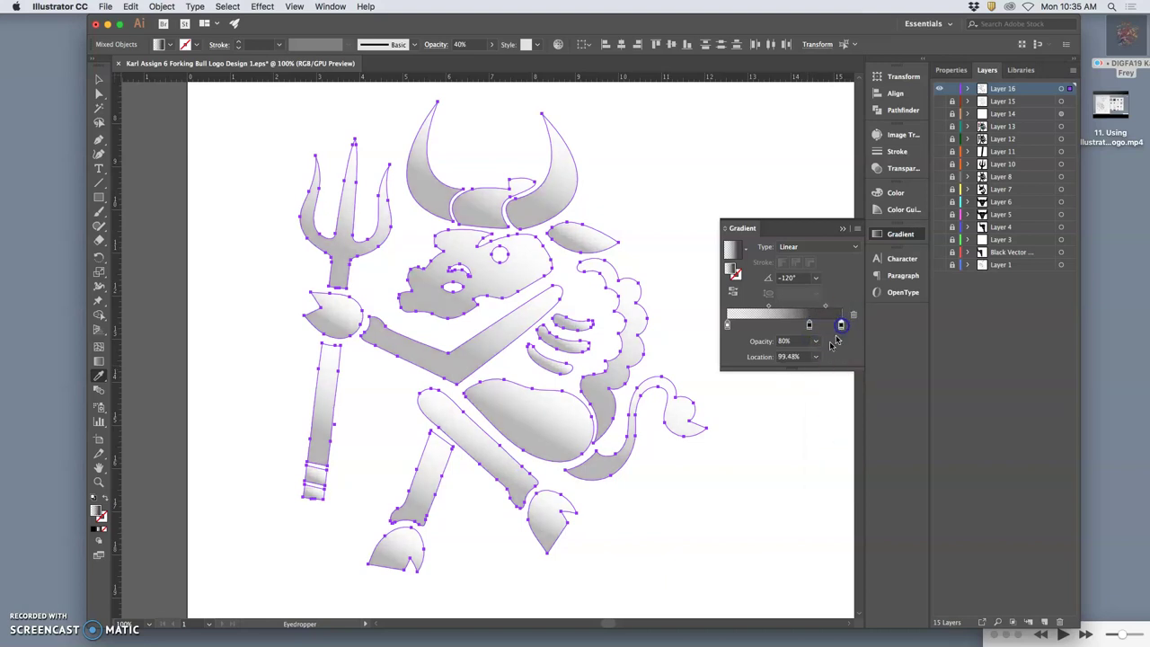
Make the end stop 0% opaque, add a 70% stop near 73%, and shift the 80% stop toward the middle
double_click(840, 325)
key("Return")
left_click(817, 343)
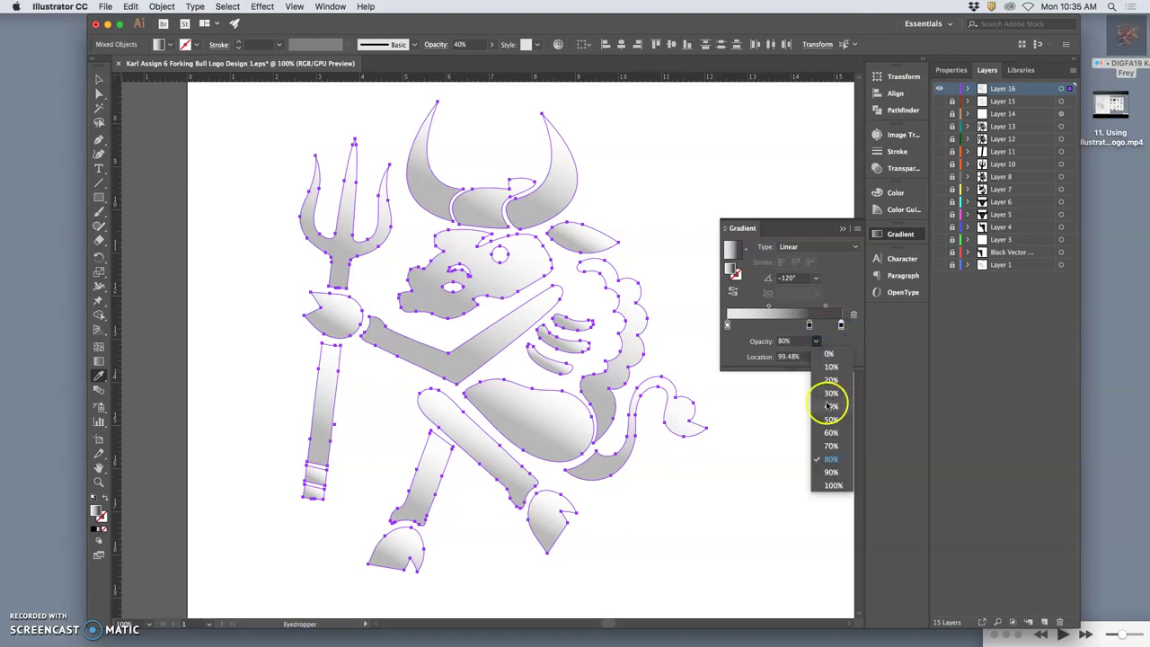
left_click(828, 354)
left_click_drag(810, 327, 780, 326)
left_click(811, 326)
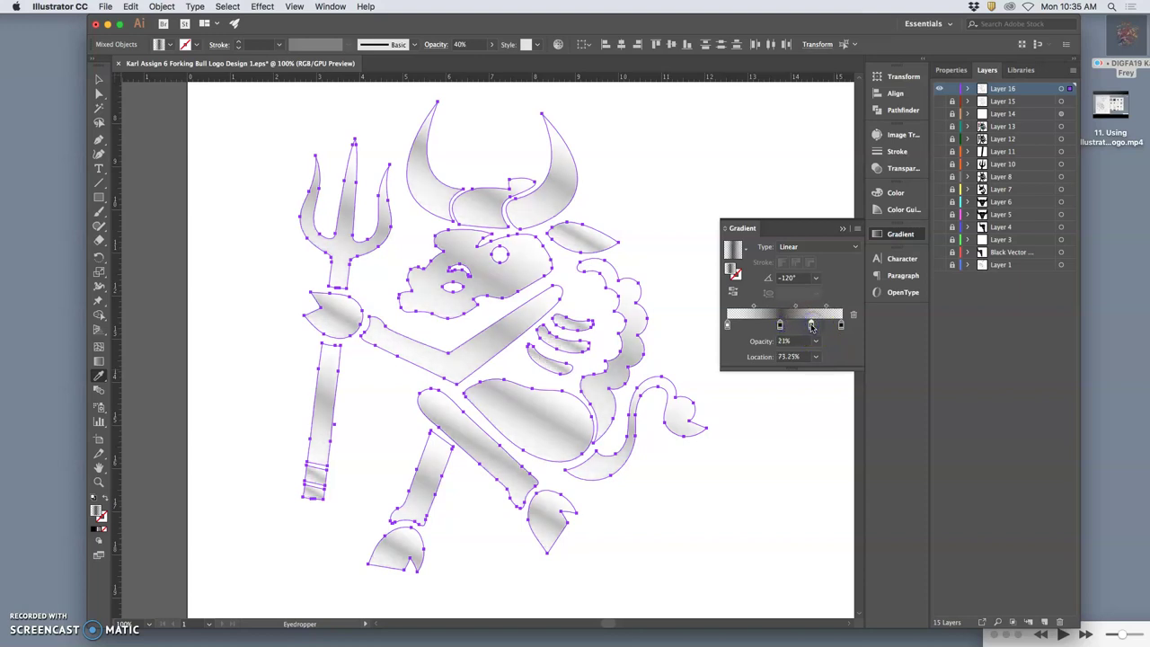
double_click(812, 325)
left_click(851, 336)
left_click(815, 341)
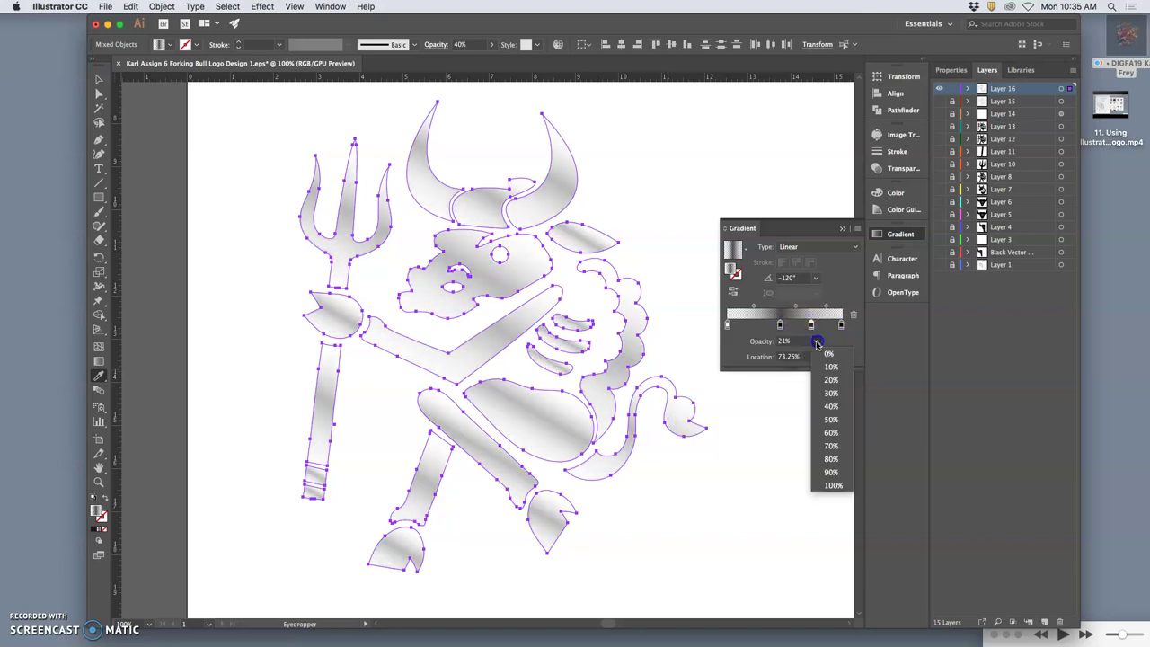
left_click(831, 445)
mouse_move(784, 321)
left_mouse_down()
mouse_move(768, 325)
mouse_move(792, 324)
left_mouse_up()
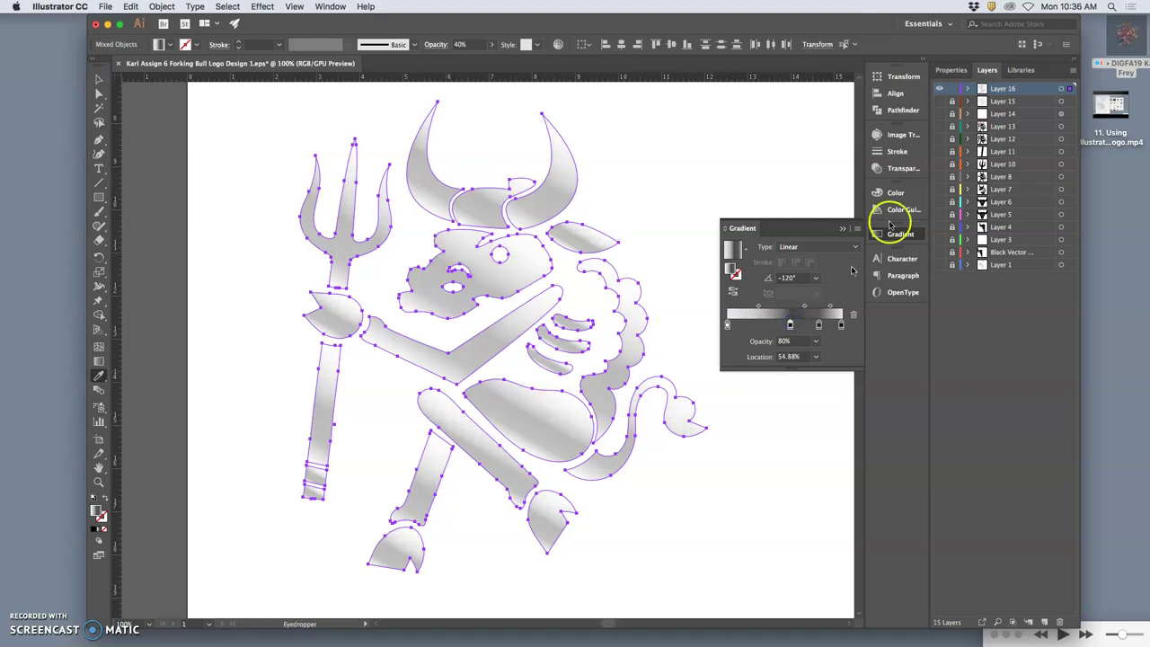
Show the base, gradient and overlay layers, toggling Layer 15's texture on and off to compare
left_click(940, 101)
left_click(941, 101)
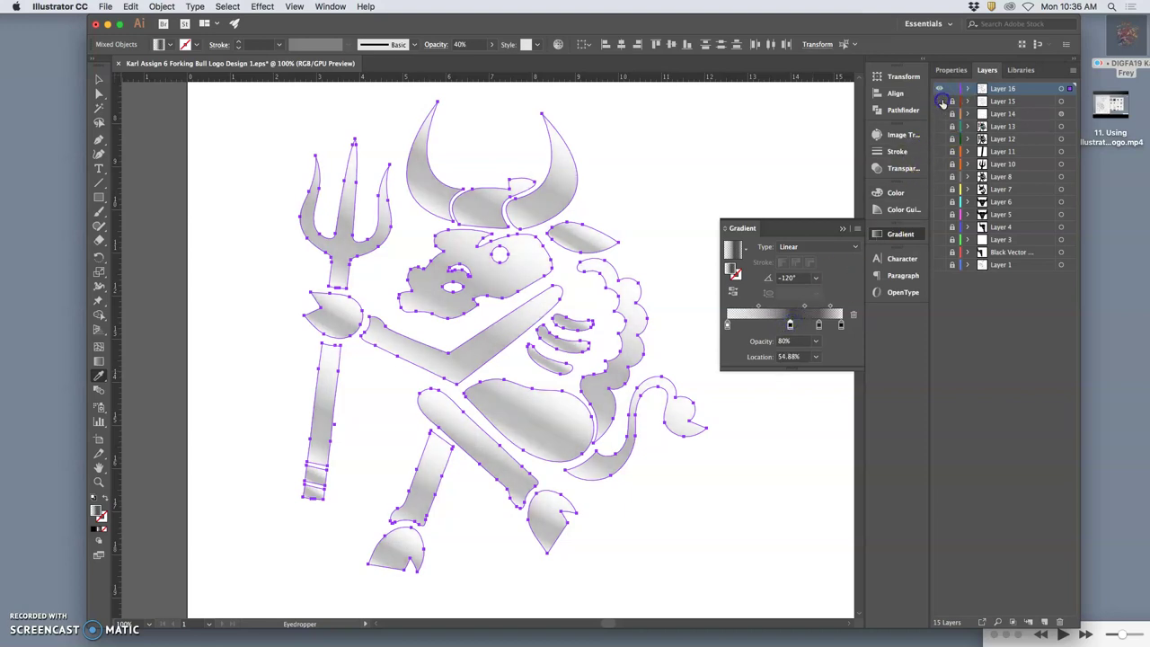
left_click(940, 140)
left_click(939, 139)
left_click(940, 127)
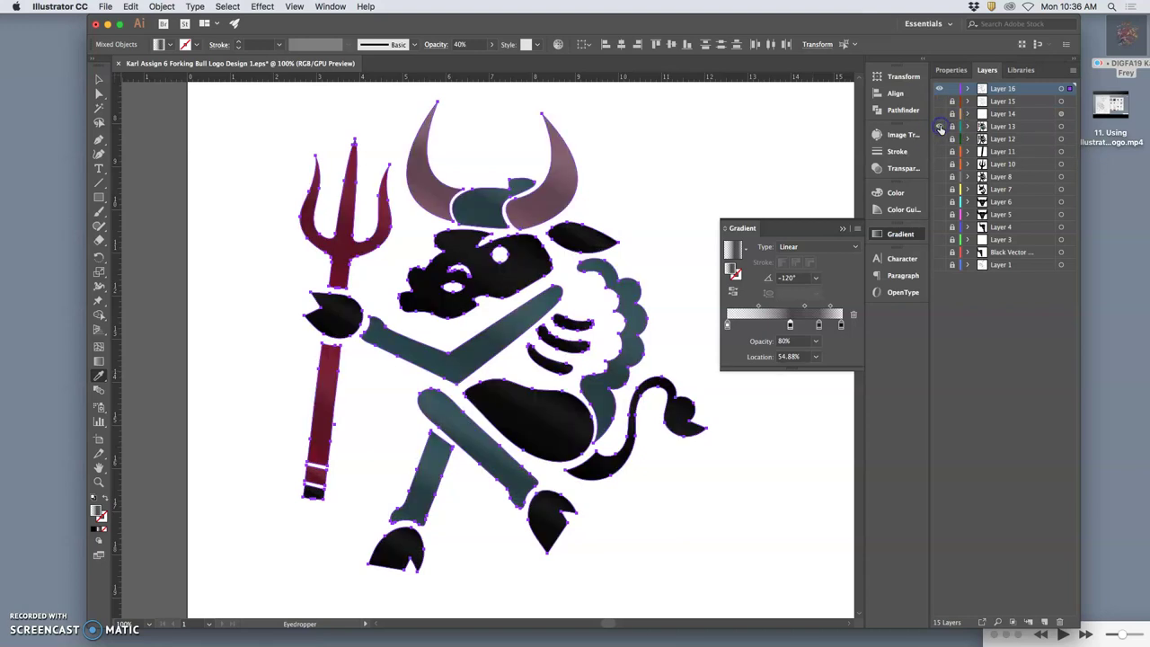
left_click(940, 115)
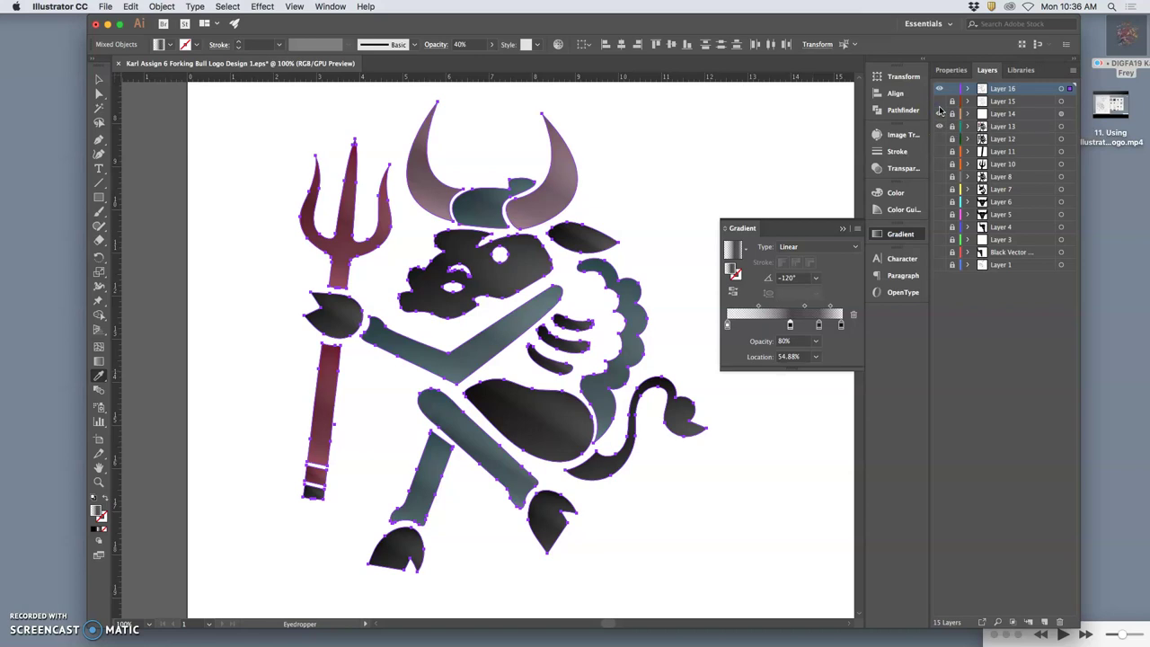
left_click(940, 105)
left_click(940, 104)
left_click(940, 104)
left_click(939, 104)
left_click(940, 104)
left_click(940, 104)
left_click(940, 104)
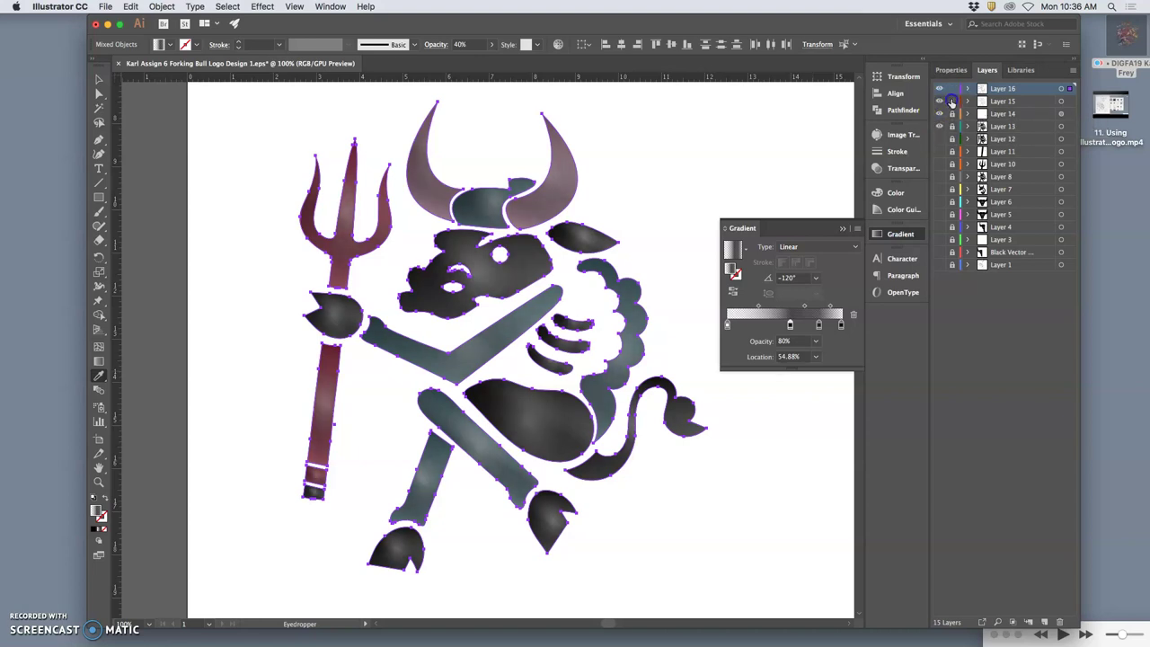
Check Layer 15's artwork opacity in the Transparency panel, then lock Layer 15
left_click(1061, 101)
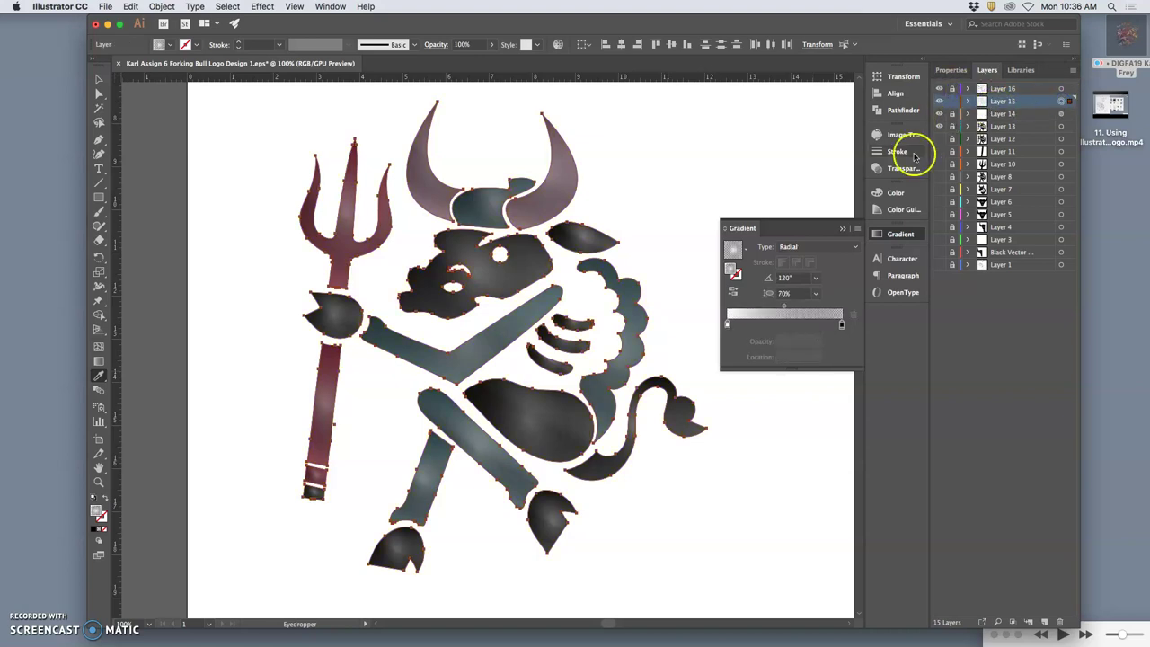
left_click(897, 171)
left_click(850, 148)
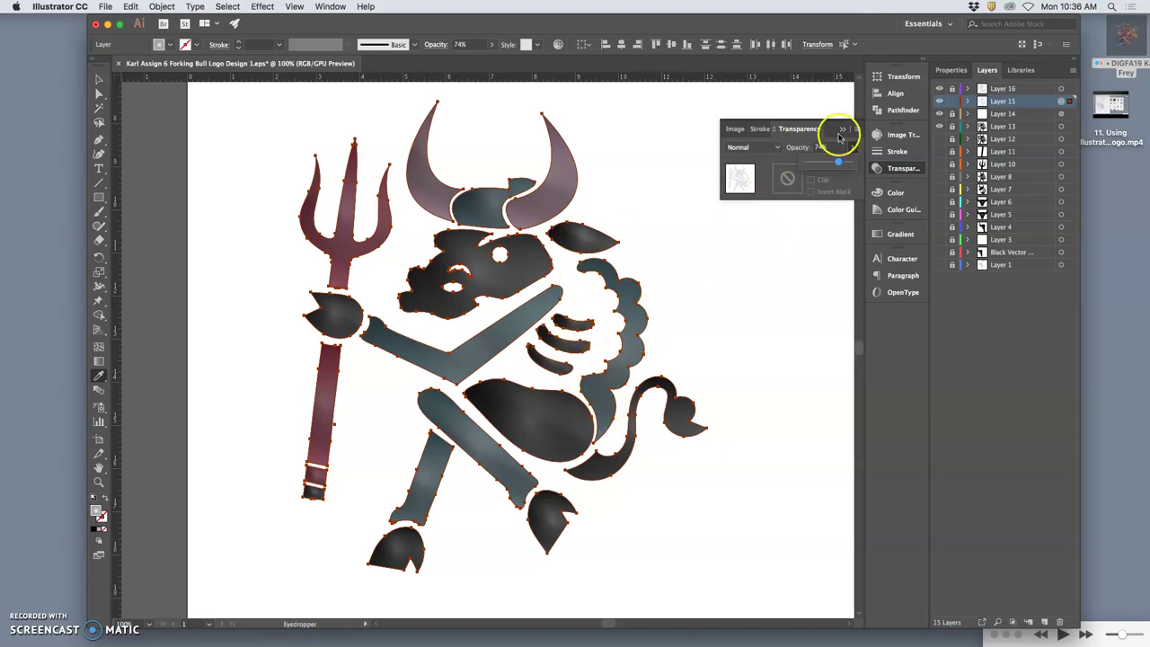
left_click(839, 131)
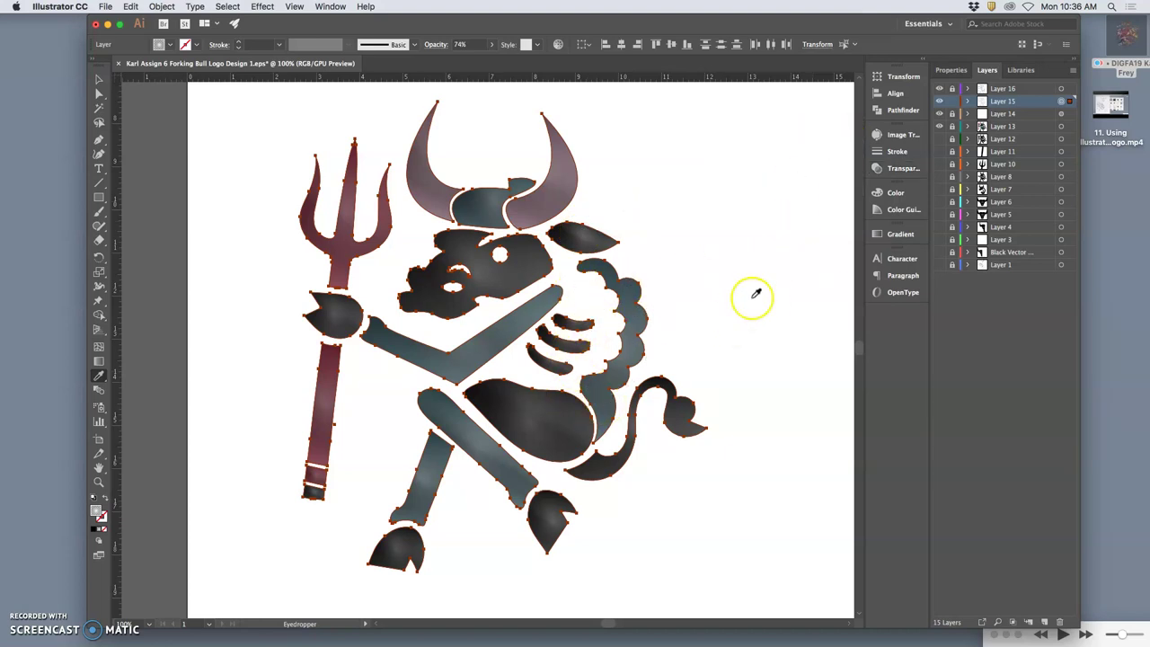
left_click(952, 99)
Preview Layer 16 hidden and shown, select its artwork, and lock Layer 16
left_click(941, 90)
left_click(940, 89)
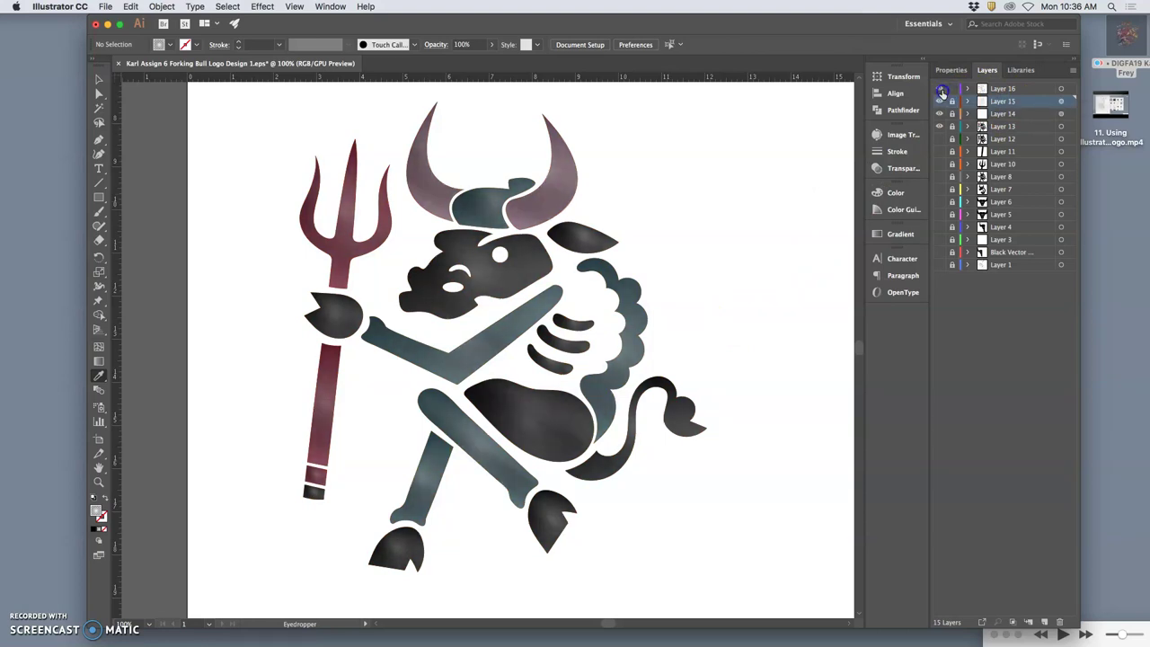
left_click(958, 90)
left_click(1061, 90)
left_click(1012, 95)
left_click(953, 90)
left_click(995, 89)
Create Layer 17 with a pasted-in-place copy of the bull, moved below Layer 13
left_click(1044, 621)
left_click(132, 6)
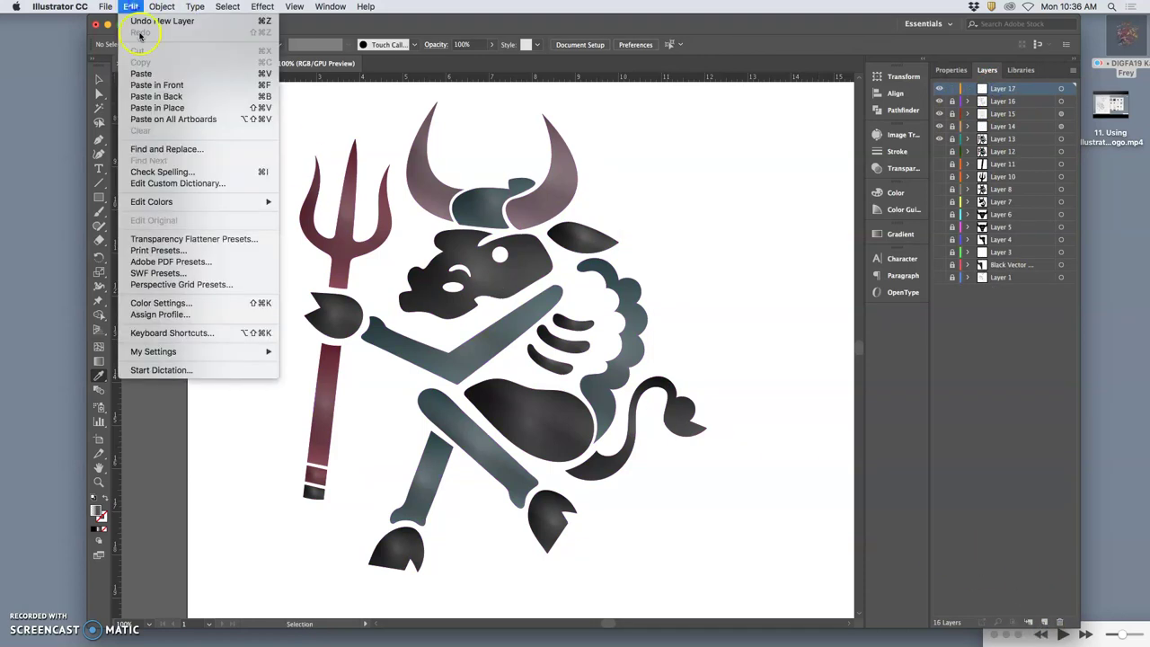
left_click(151, 106)
left_click_drag(998, 94, 994, 145)
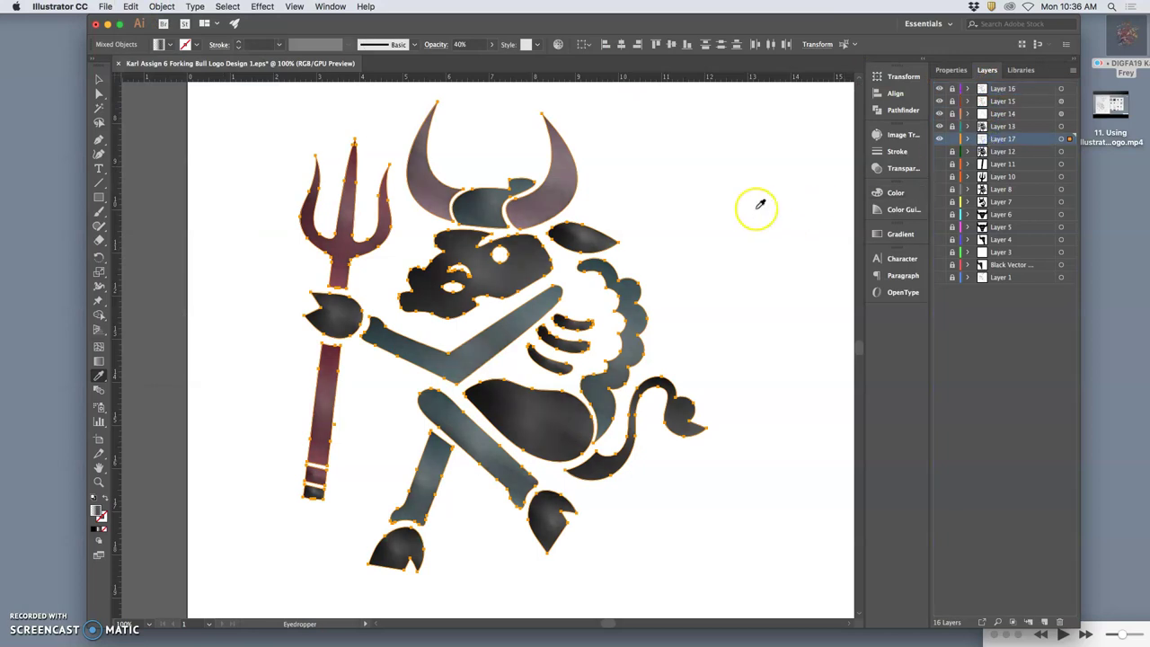
Nudge the copied bull with the arrow keys to offset it into a shadow
left_click(100, 81)
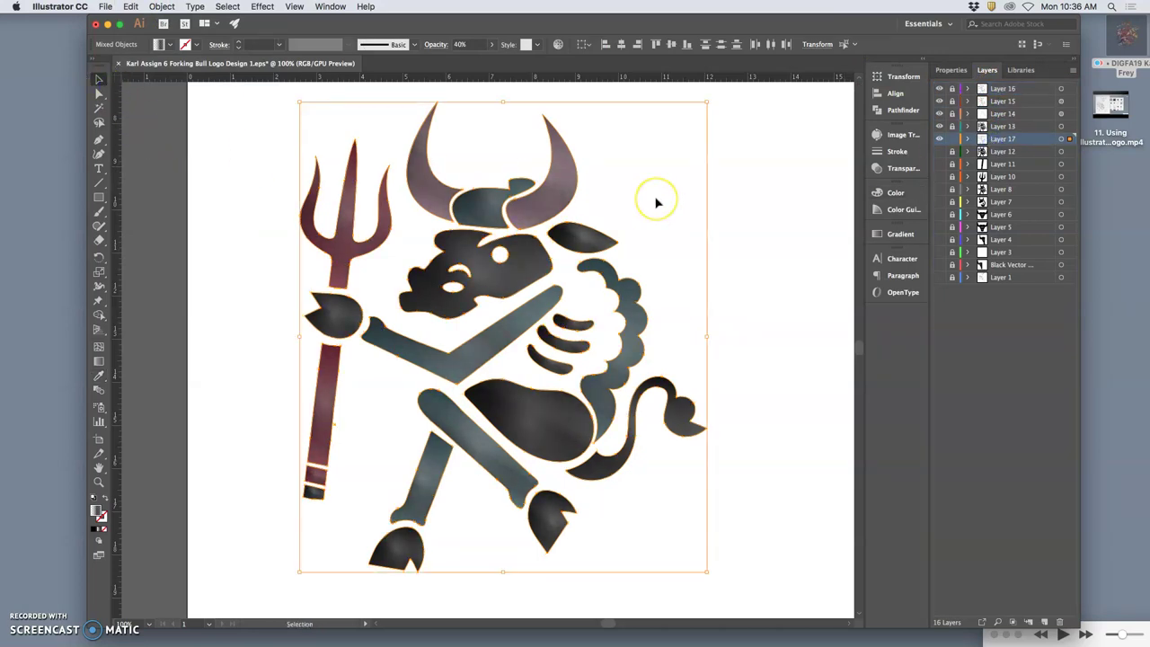
key("Down")
key("Down")
key("Down")
key("Down")
key("Down")
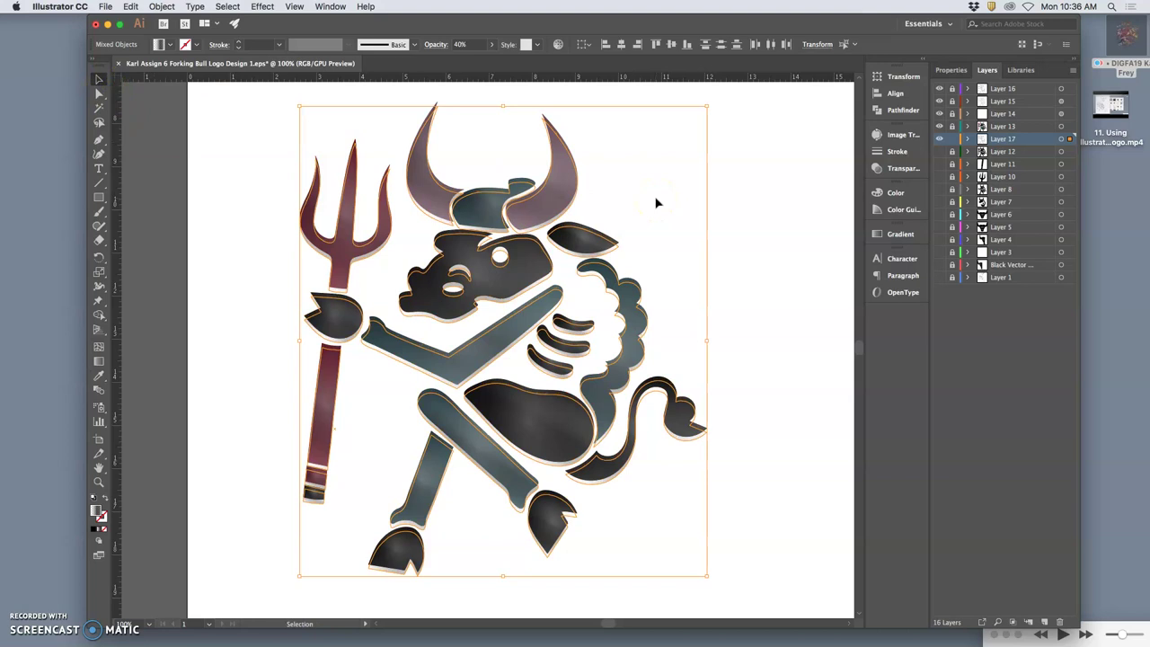
key("Left")
key("Left")
key("Left")
key("Left")
key("Left")
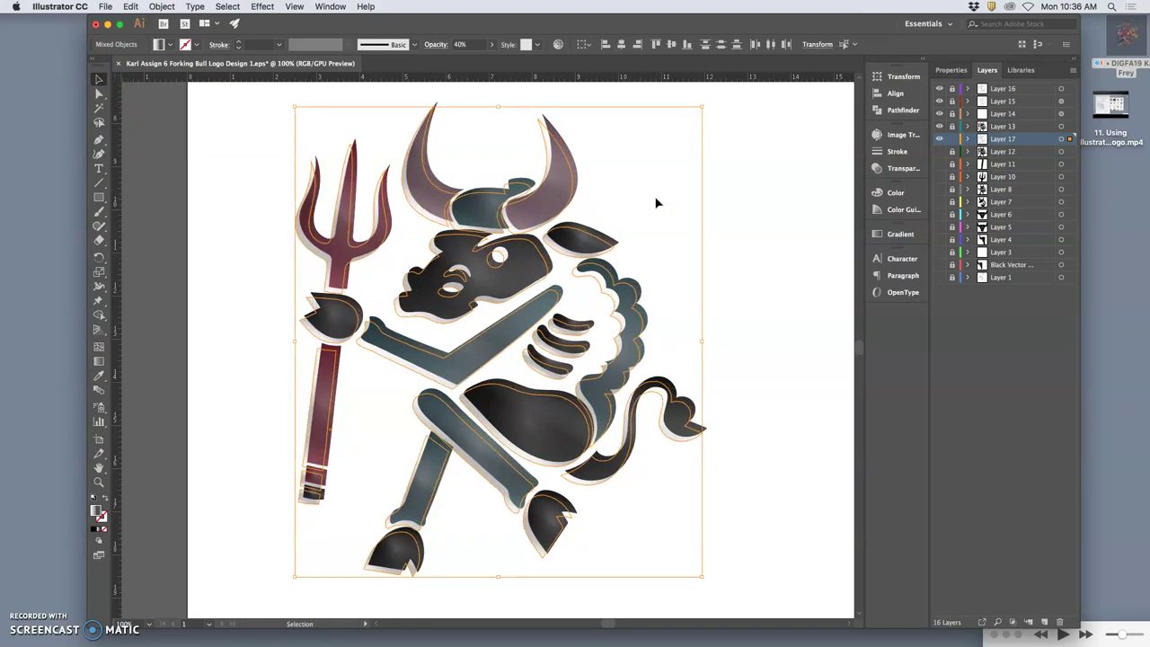
key("Up")
key("Up")
key("Up")
key("Up")
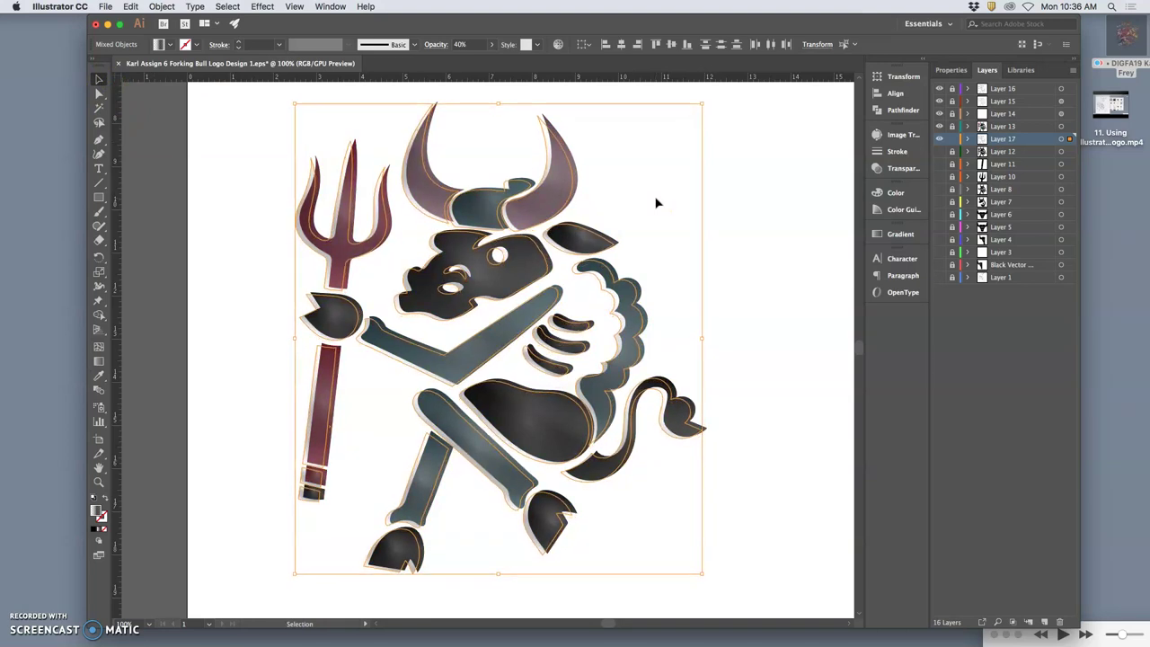
key("Right")
key("Right")
key("Right")
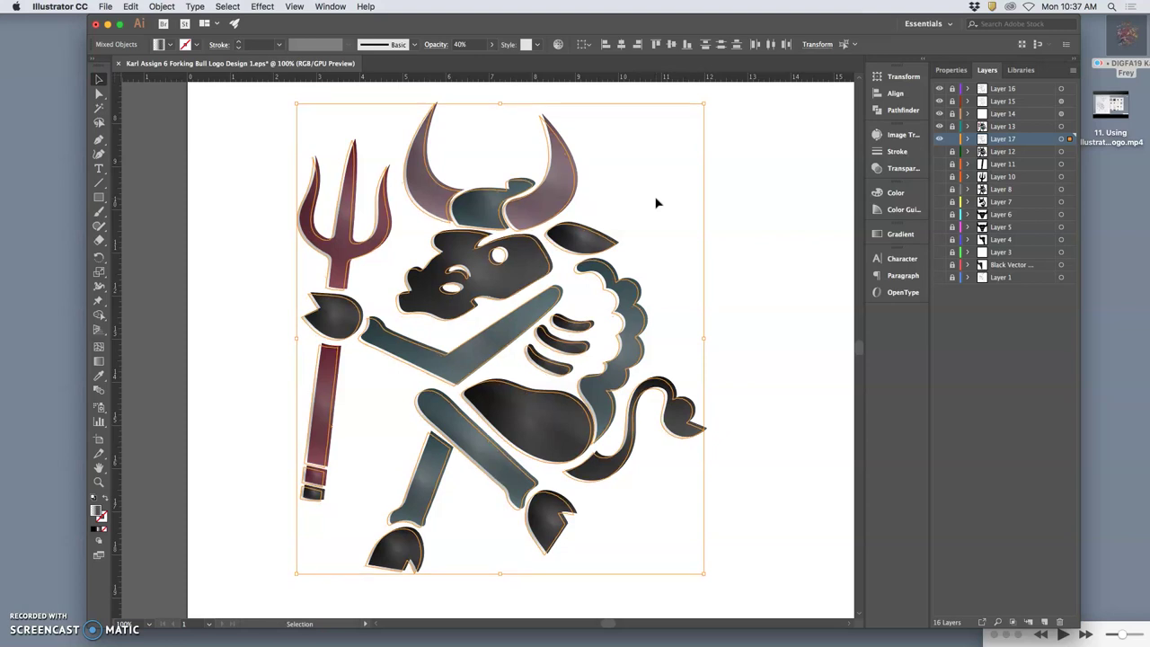
key("Right")
key("Right")
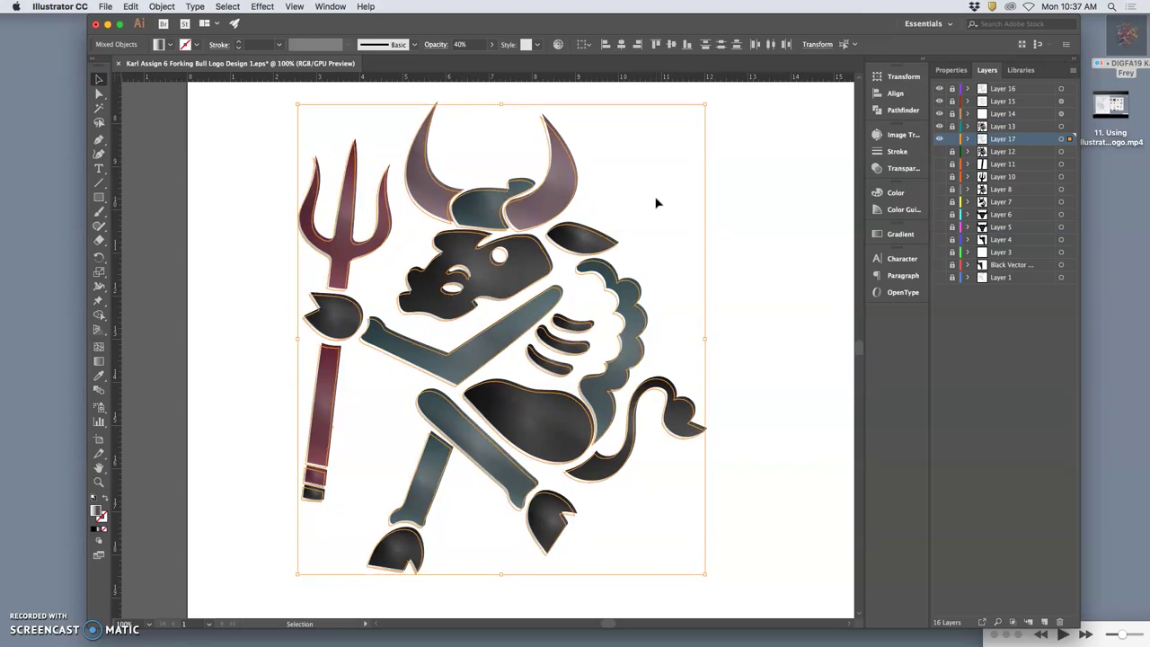
left_click(788, 275)
left_click(769, 295)
scroll(662, 295, "up", 4)
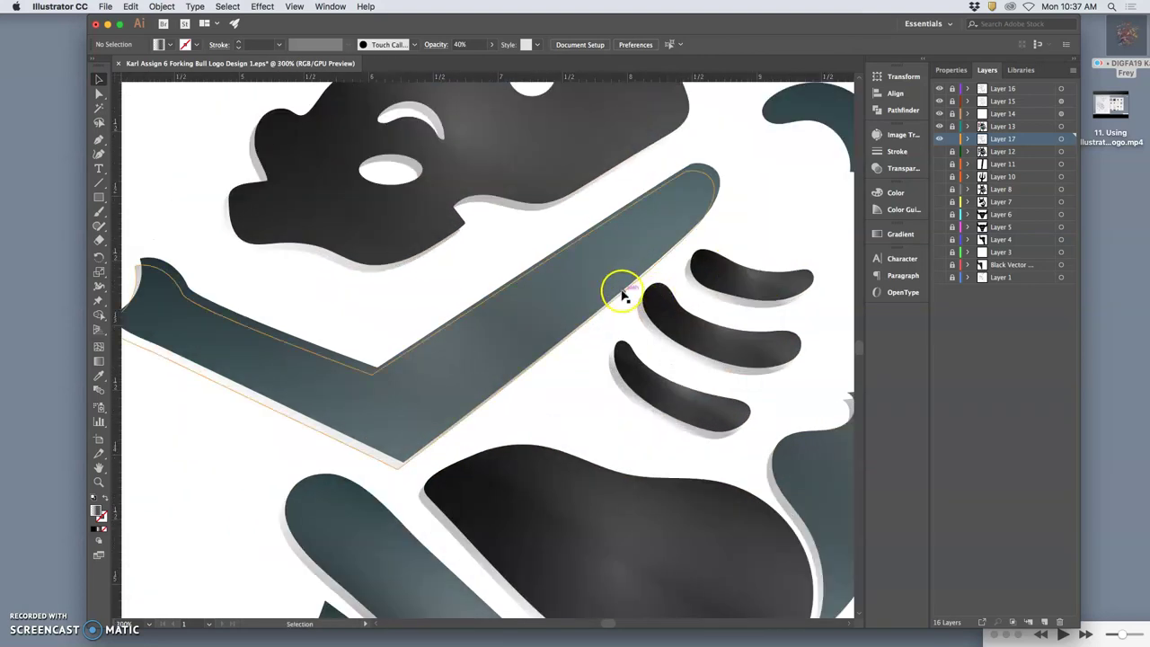
scroll(582, 290, "up", 5)
scroll(581, 290, "left", 3)
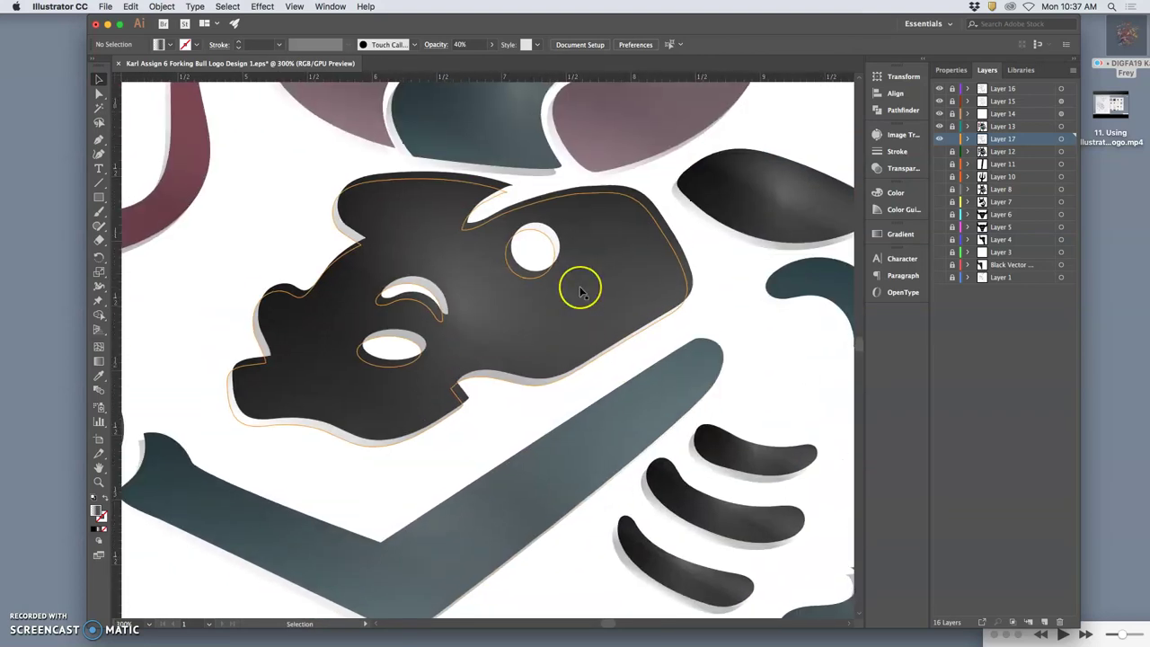
scroll(582, 290, "down", 10)
scroll(581, 290, "left", 2)
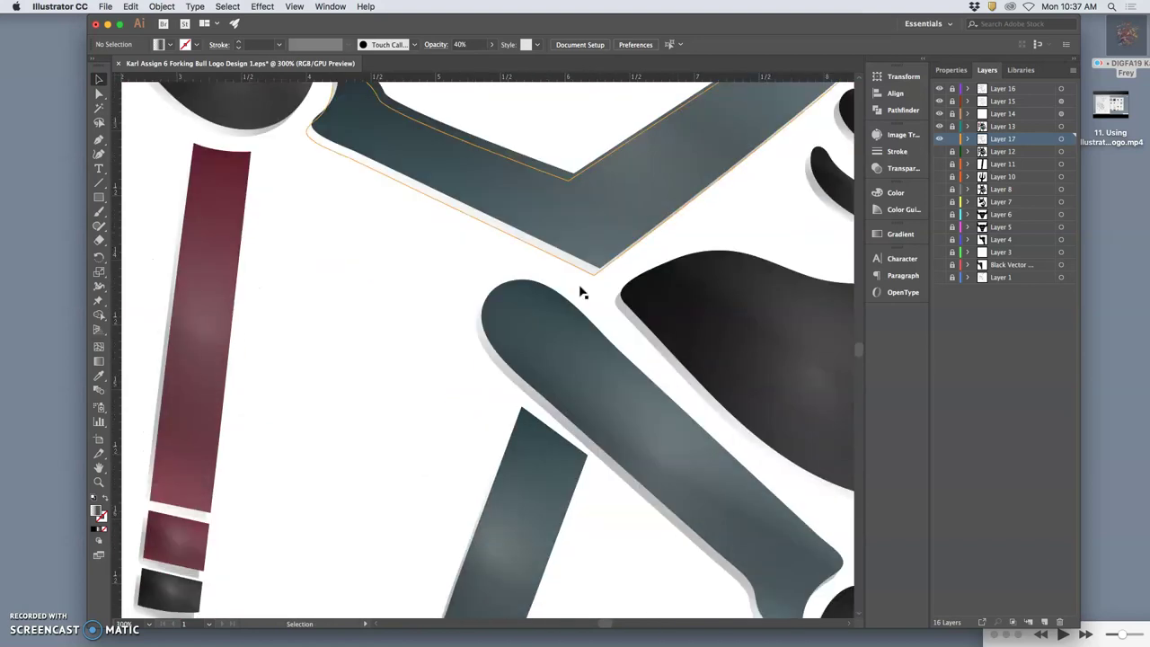
scroll(582, 290, "right", 8)
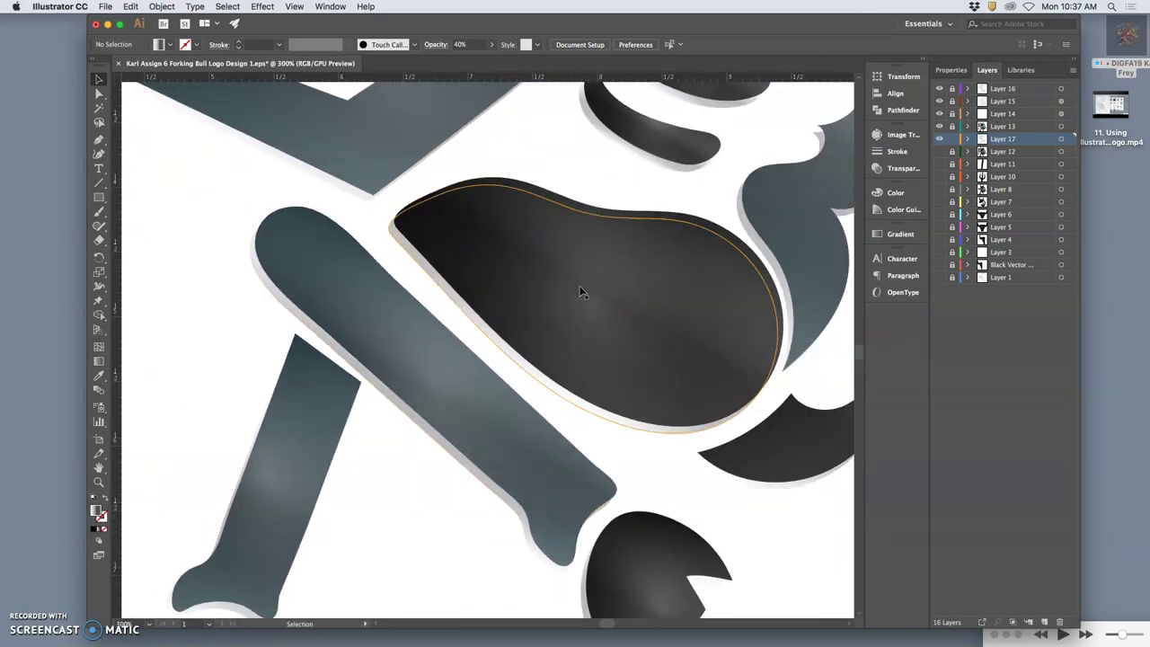
scroll(581, 290, "right", 5)
scroll(581, 290, "up", 8)
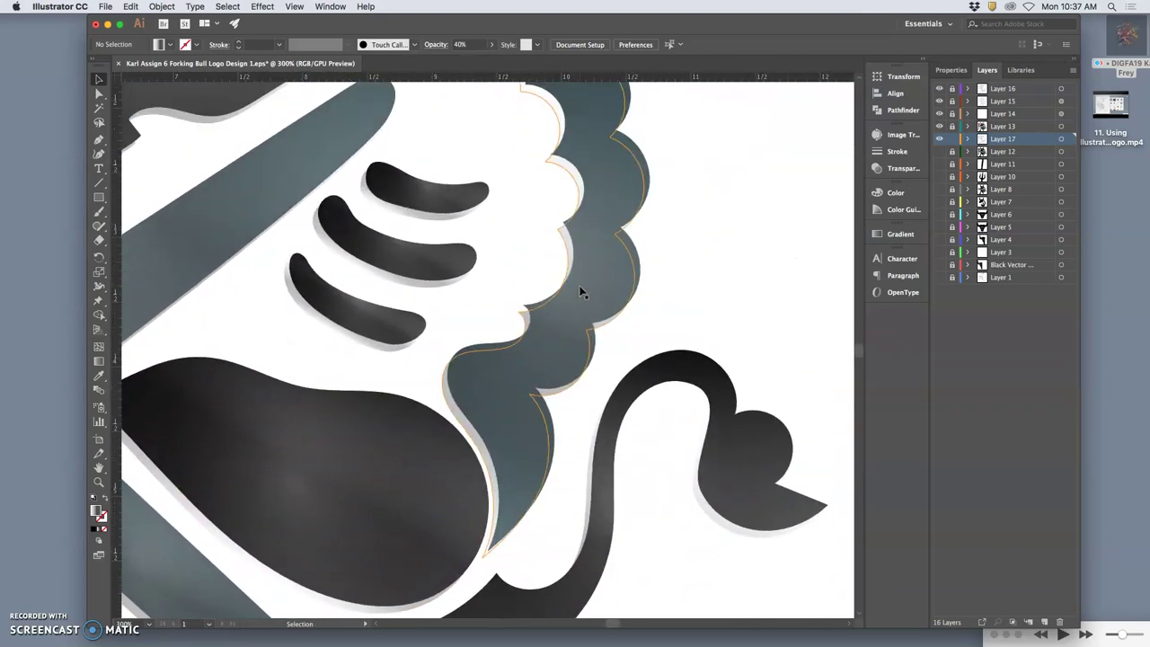
scroll(724, 274, "up", 7)
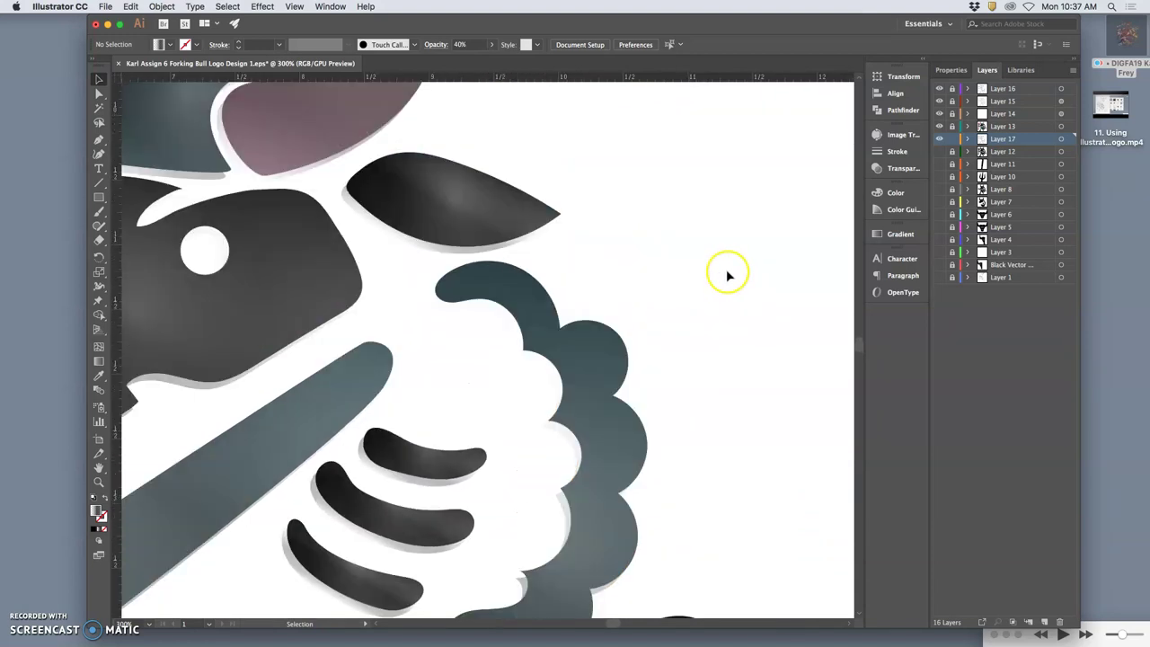
scroll(696, 295, "left", 2)
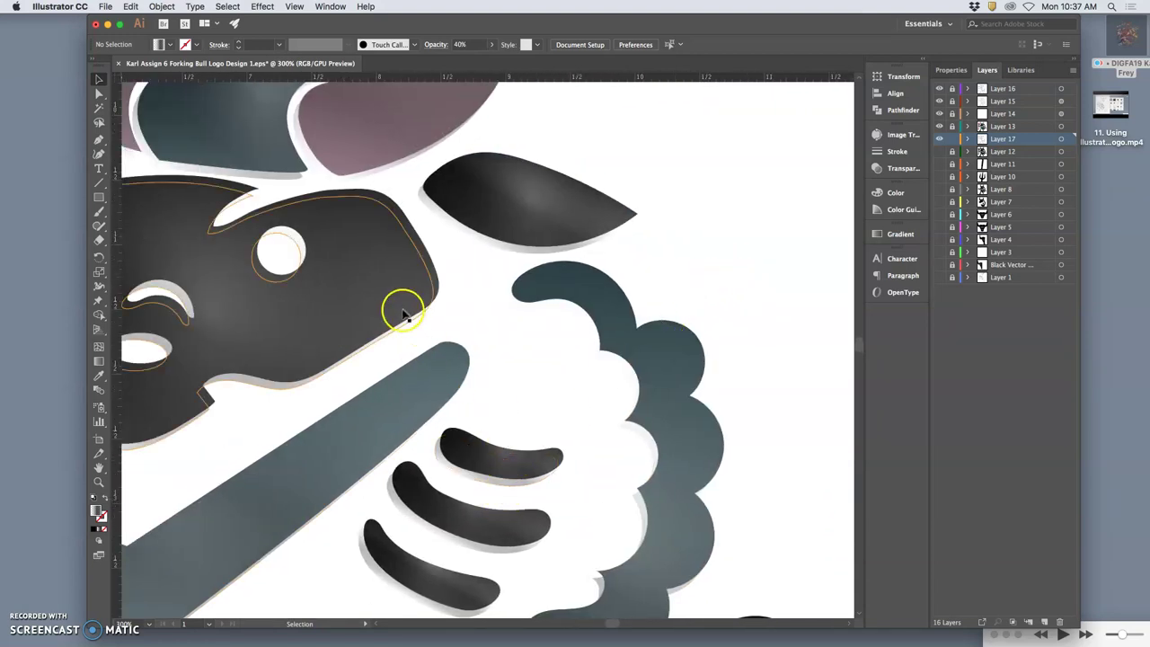
scroll(405, 311, "up", 1)
scroll(405, 311, "up", 15)
key("a")
key("super+minus")
key("super+minus")
key("super+minus")
key("super+minus")
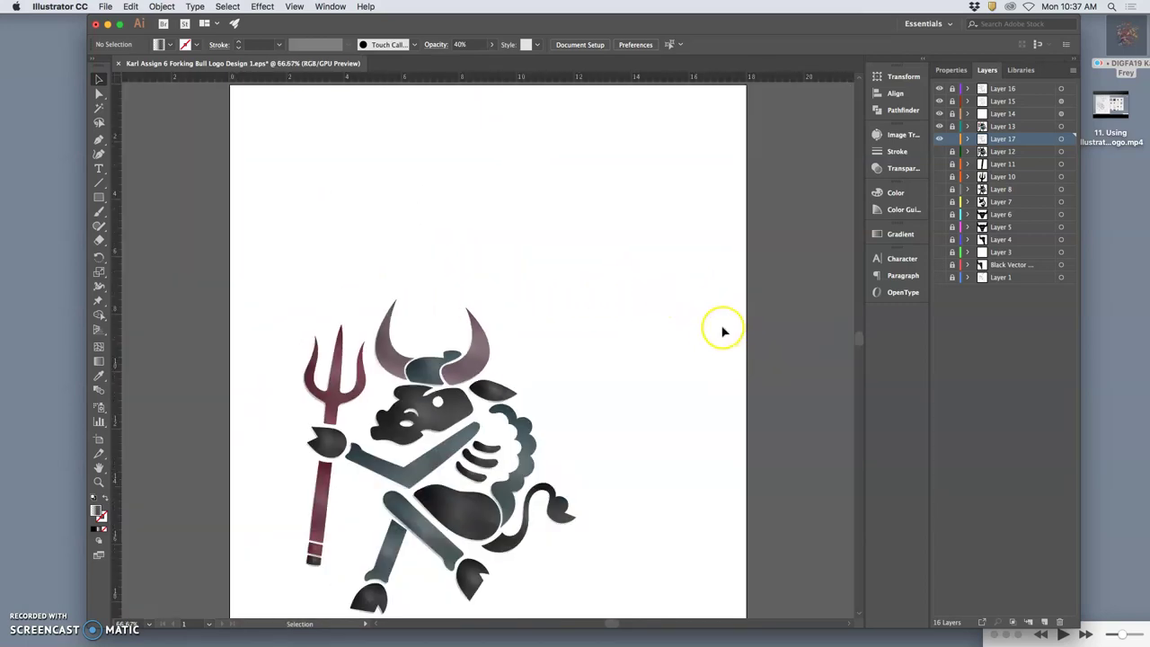
Toggle the Layer 17 shadow off and on to compare the bull with and without it
scroll(709, 331, "down", 6)
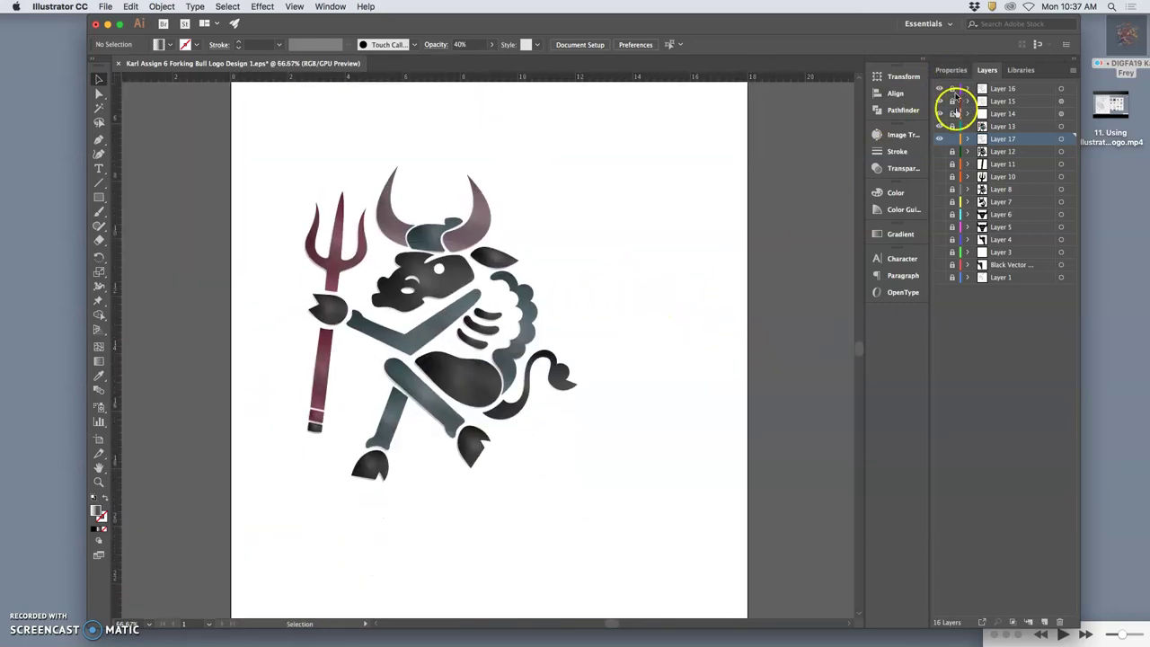
left_click(941, 139)
left_click(940, 138)
left_click(940, 138)
left_click(941, 138)
left_click(940, 139)
left_click(941, 139)
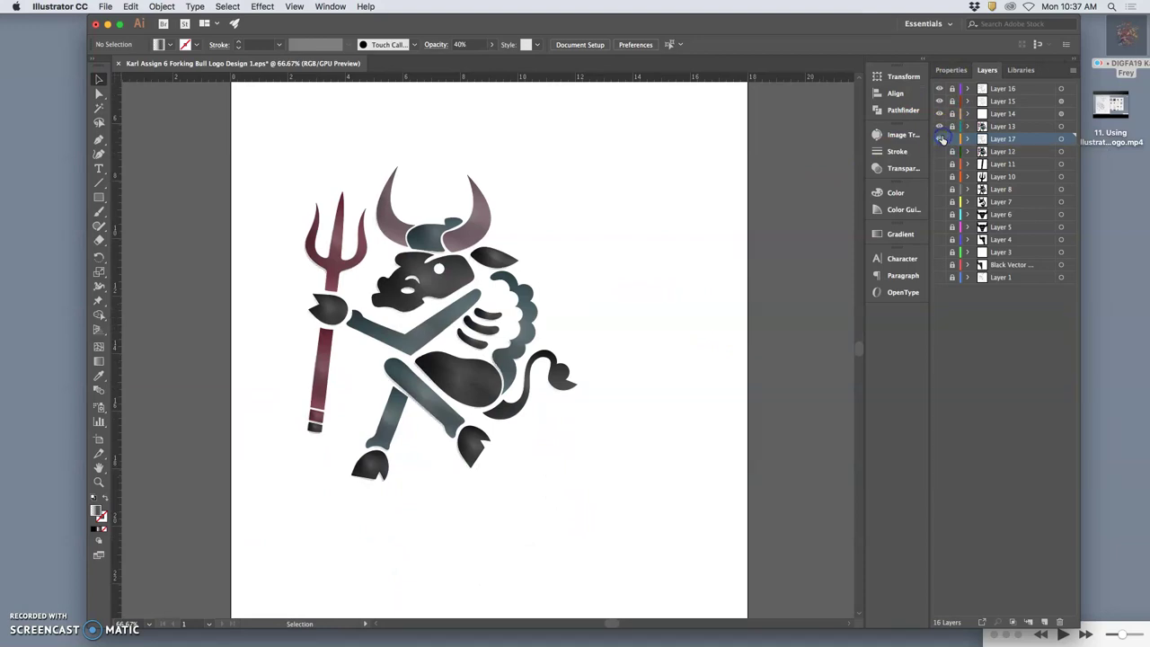
Zoom in closely on the horn and stretch its tip up and to the right
key("super+equal")
key("super+equal")
key("super+equal")
scroll(670, 118, "left", 5)
left_click(674, 124)
key("super+equal")
scroll(673, 123, "up", 8)
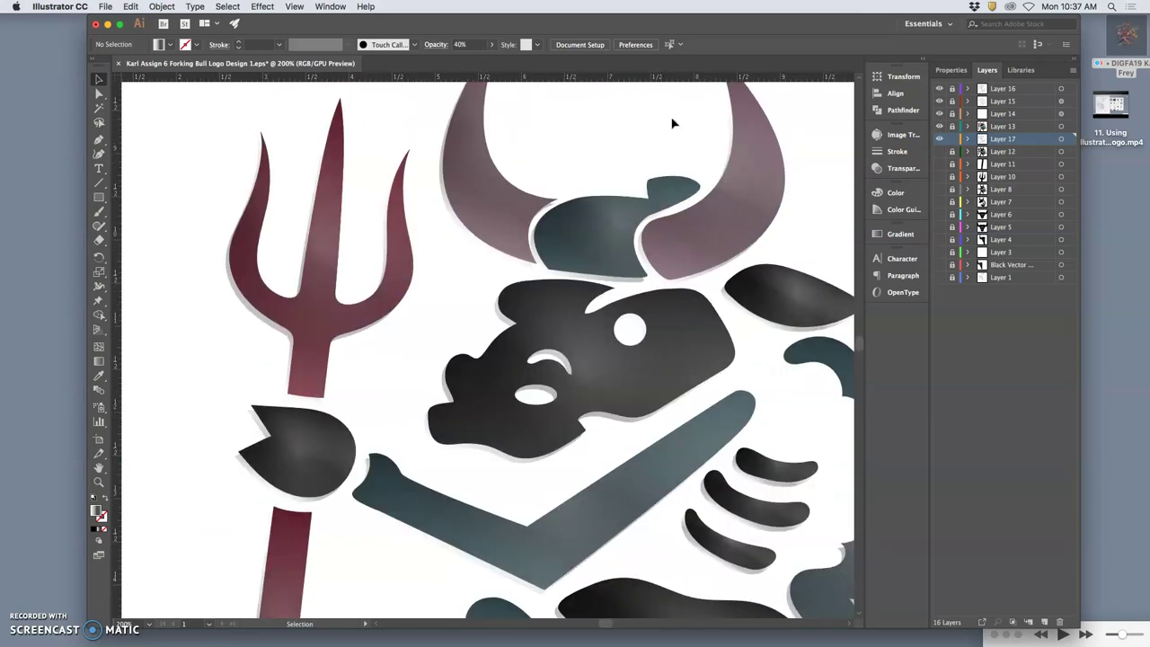
key("super+equal")
key("super+equal")
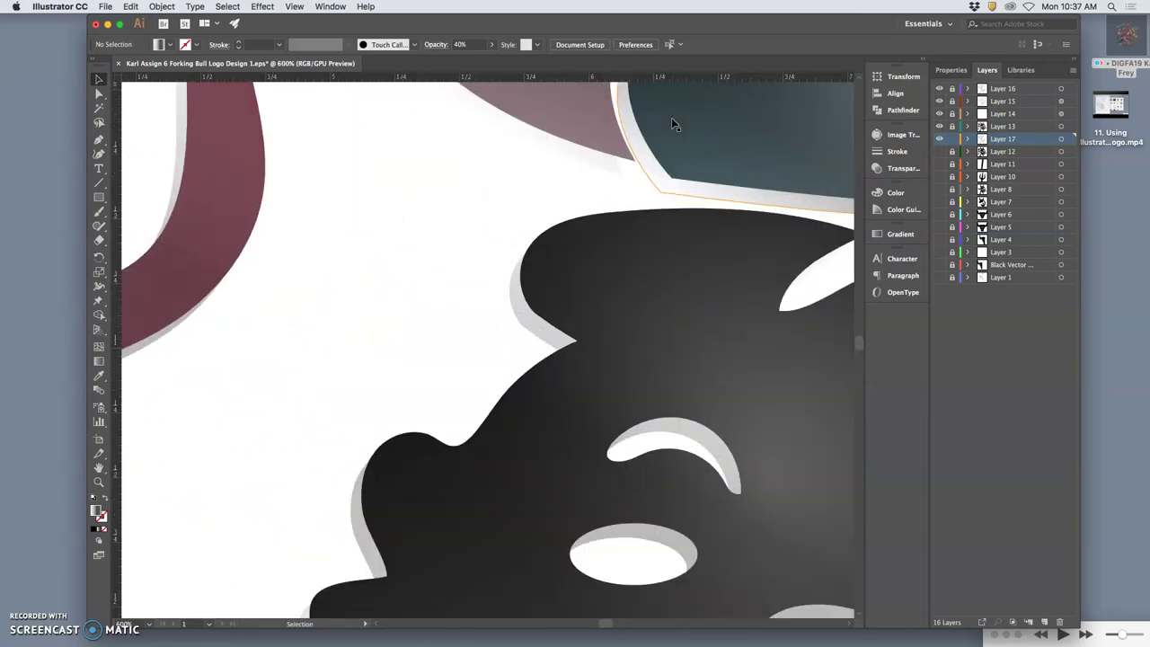
left_click(674, 256)
left_click_drag(672, 256, 689, 245)
With Direct Selection, pull the horn-tip anchor to reshape the tip
left_click(99, 79)
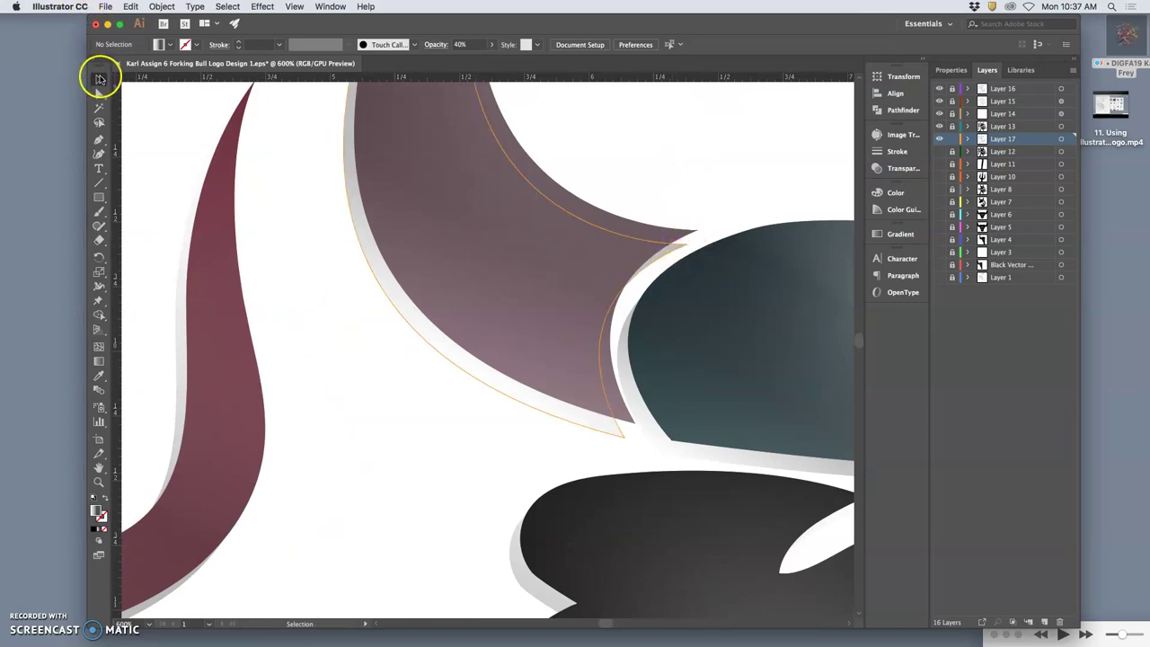
left_click(99, 93)
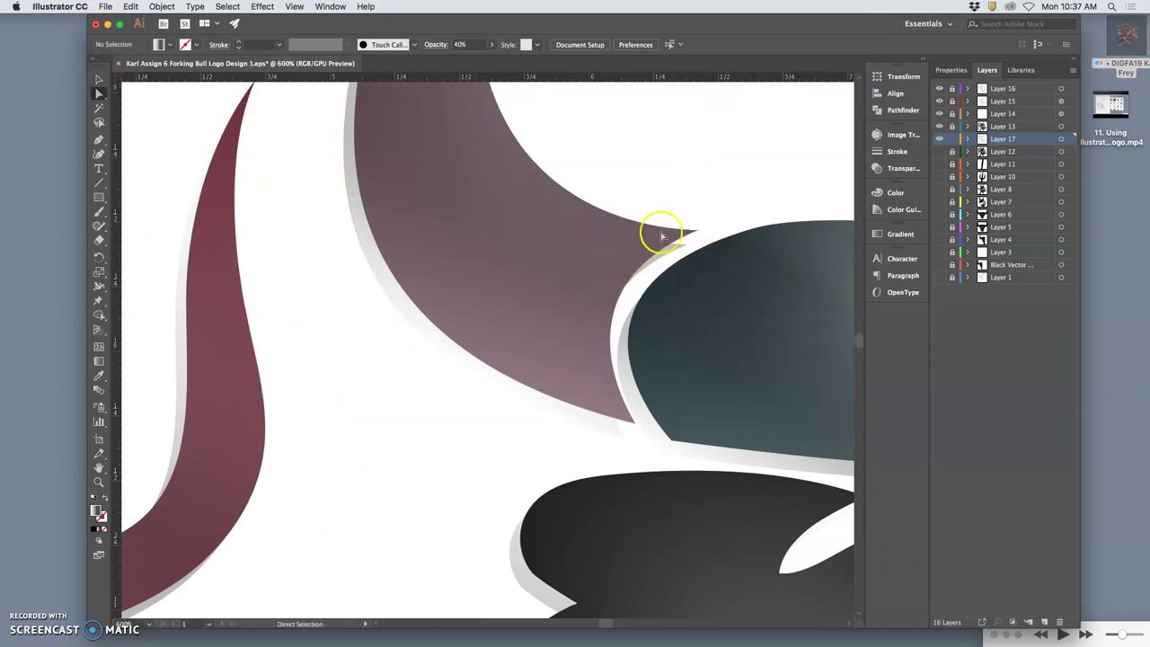
mouse_move(678, 251)
left_mouse_down()
mouse_move(691, 250)
mouse_move(691, 233)
left_mouse_up()
left_click(499, 225)
Select the horn outline's tip anchor and pull it back up to match the fill
scroll(490, 214, "up", 8)
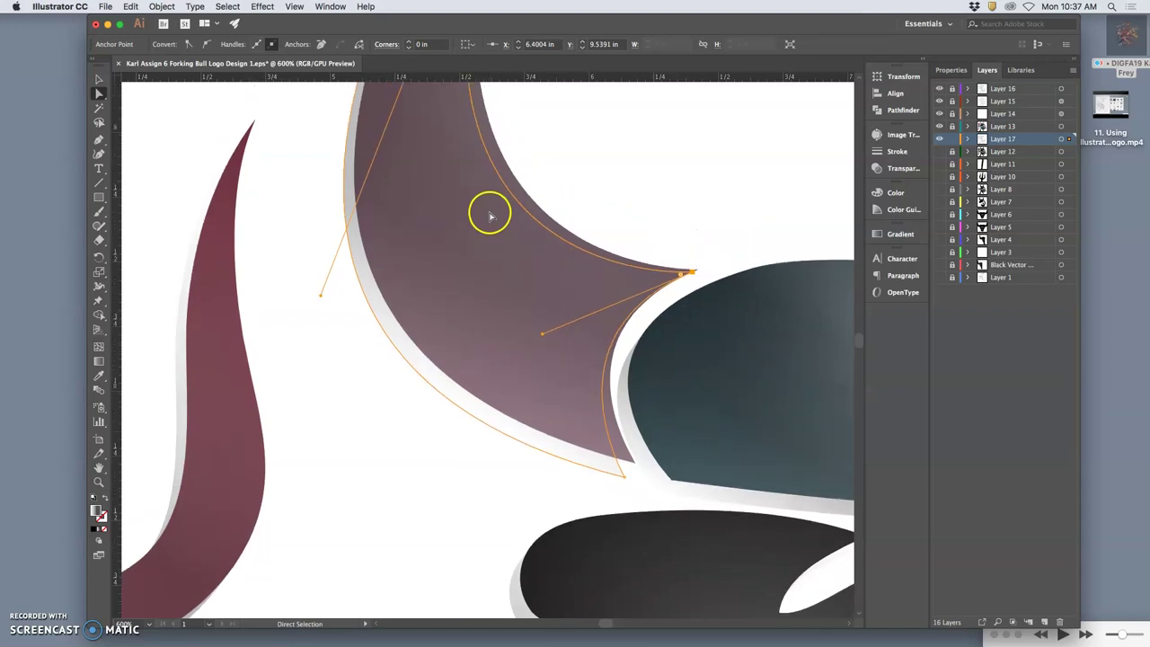
scroll(492, 212, "down", 10)
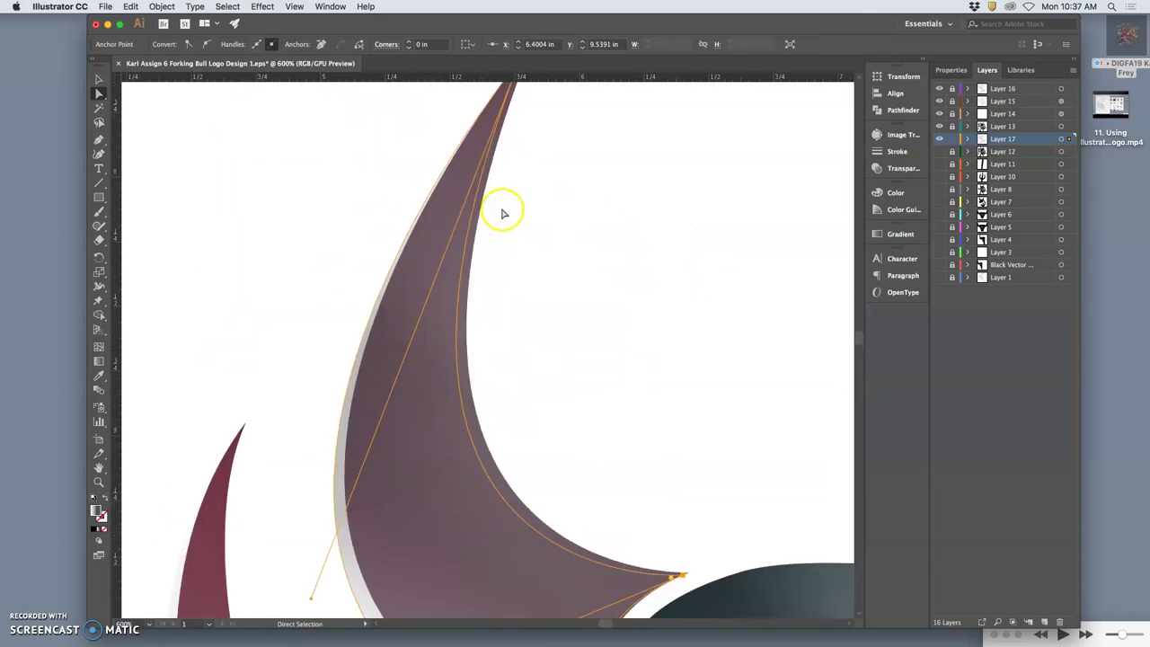
scroll(575, 209, "right", 10)
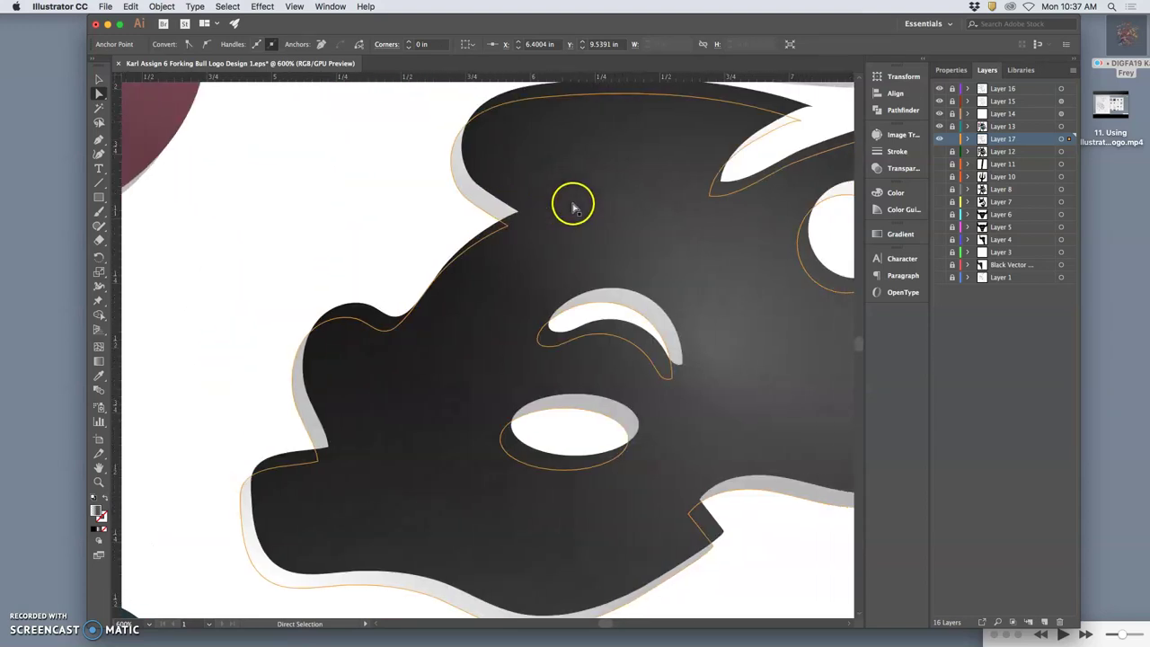
scroll(575, 208, "up", 7)
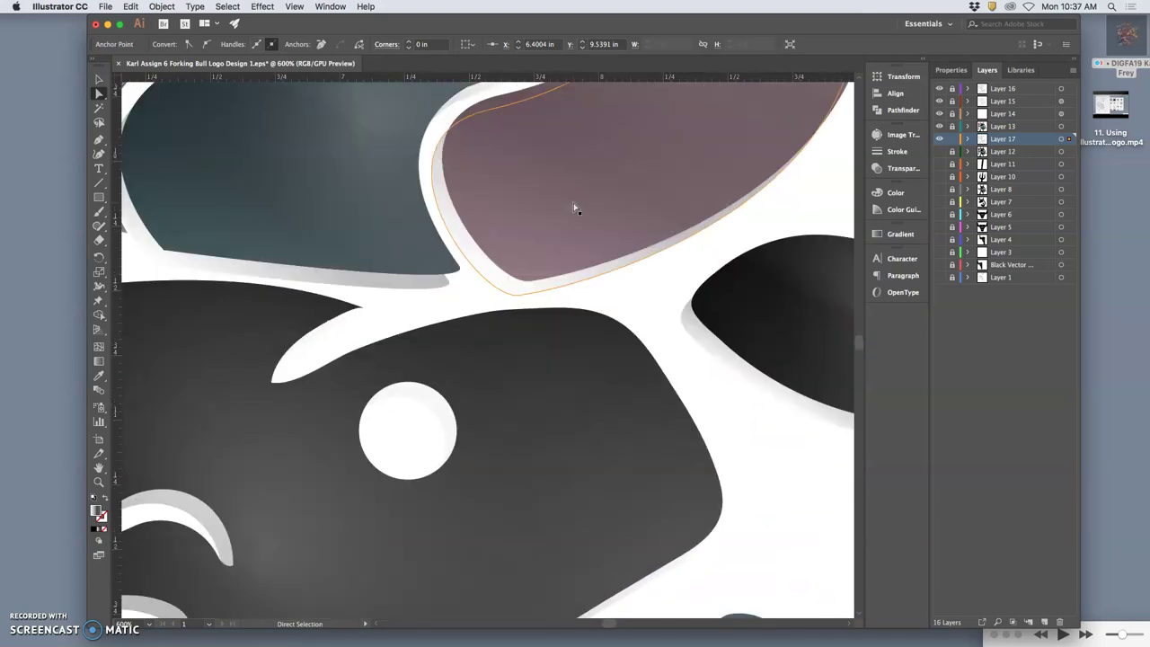
scroll(575, 208, "right", 3)
scroll(575, 208, "right", 3)
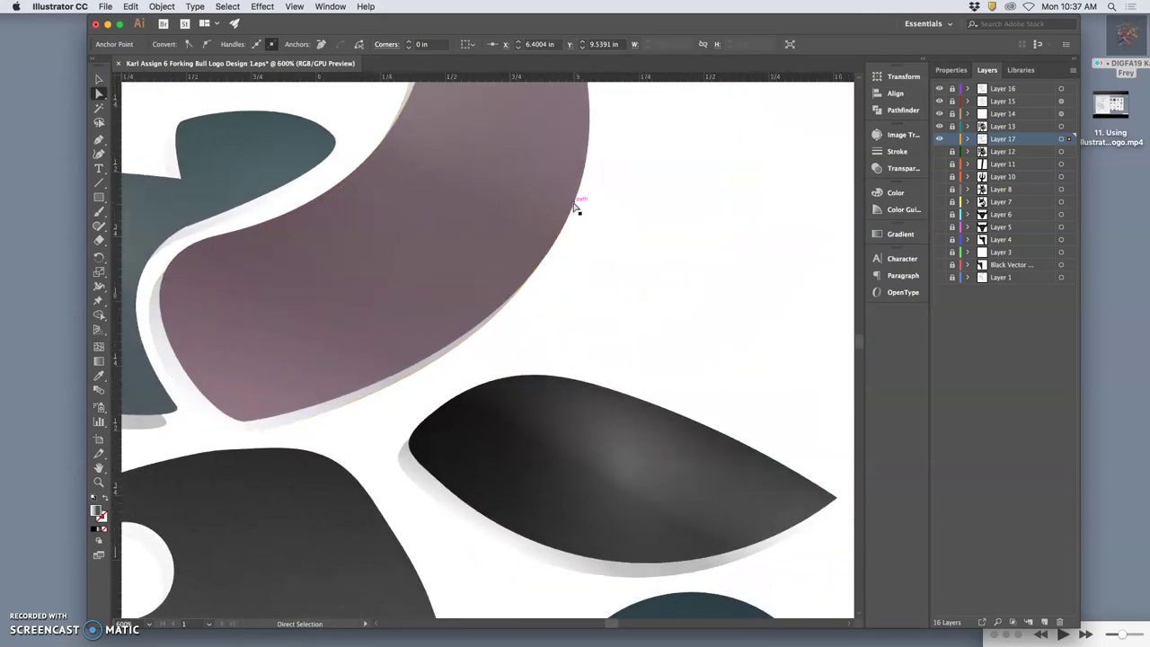
scroll(575, 209, "up", 9)
left_click(463, 254)
left_click(460, 256)
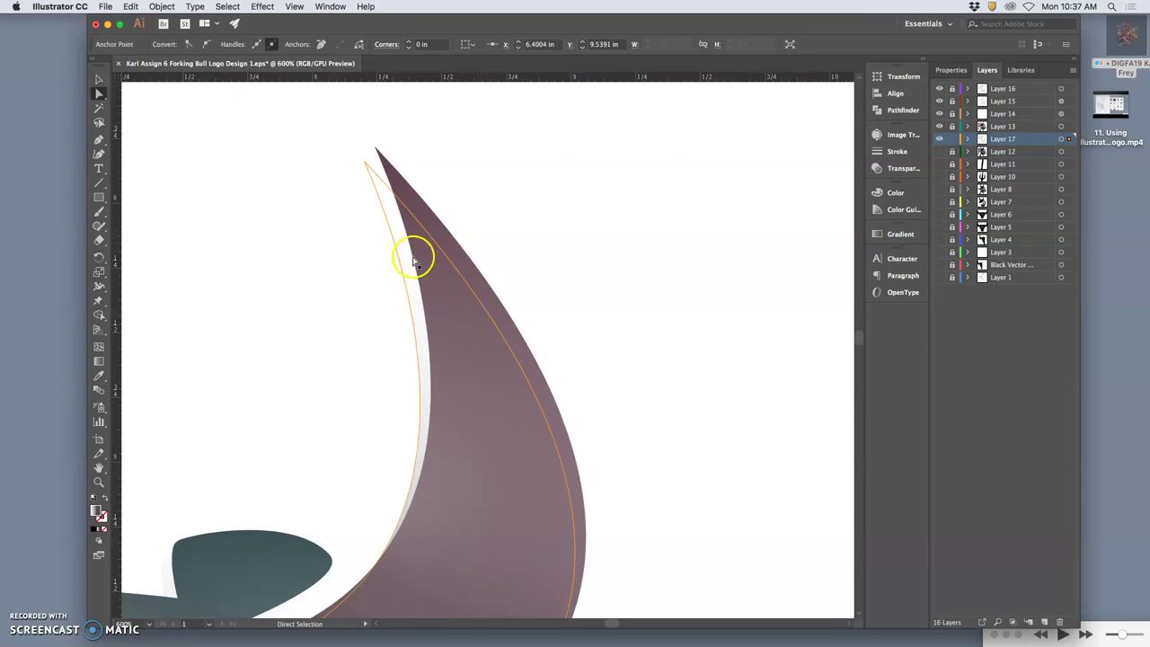
left_click(377, 183)
left_click_drag(365, 160, 376, 149)
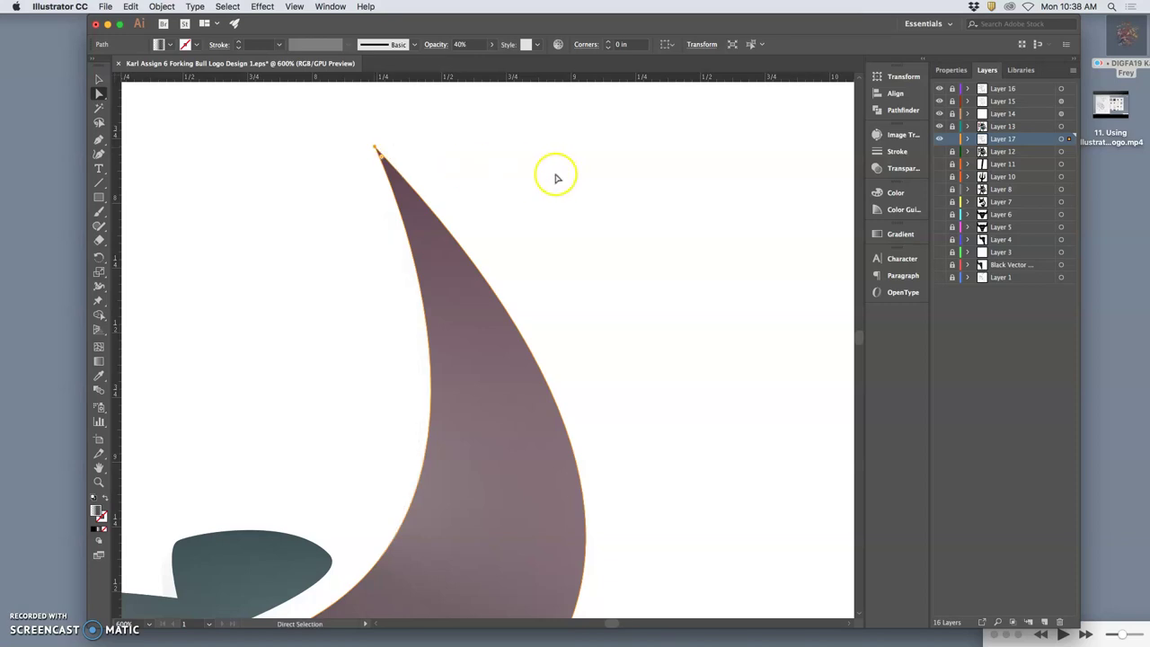
Undo the horn anchor moves and hide Layer 17's grey shadow shapes
left_click(629, 236)
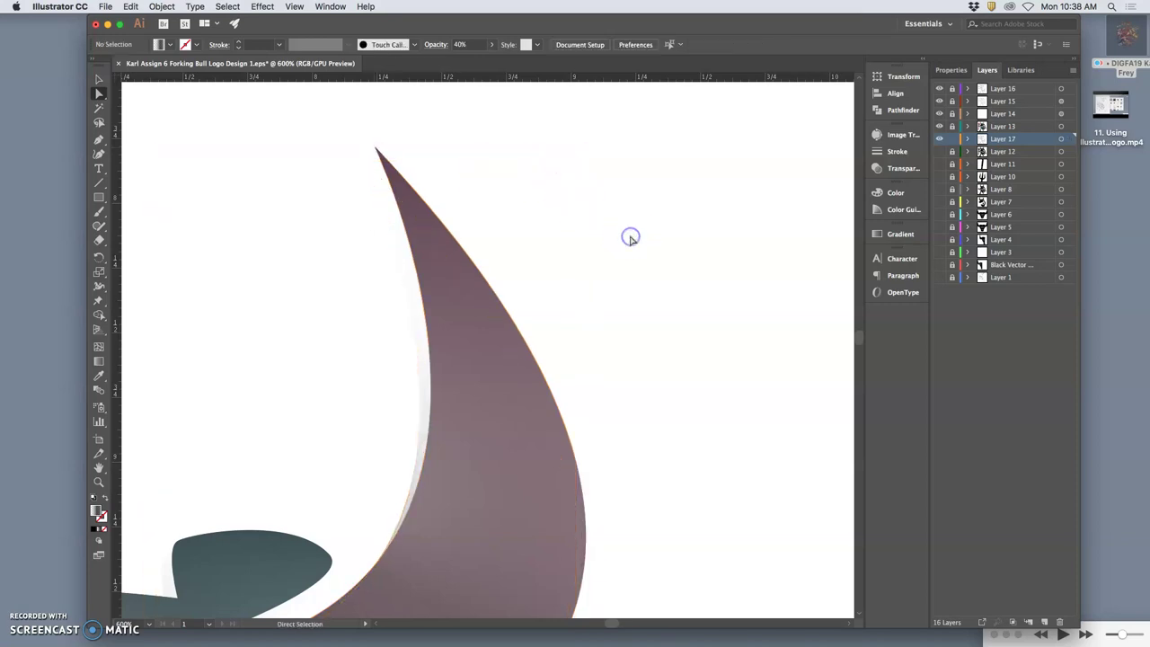
key("super+z")
left_click(335, 83)
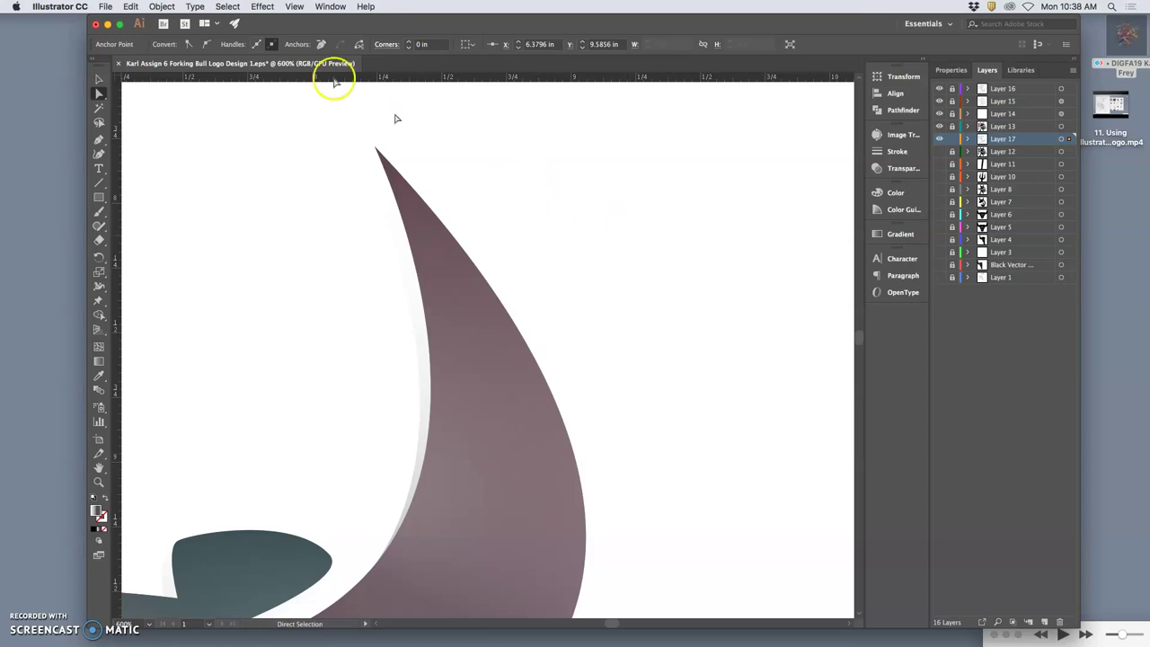
left_click(124, 8)
left_click(148, 20)
left_click(132, 7)
left_click(136, 20)
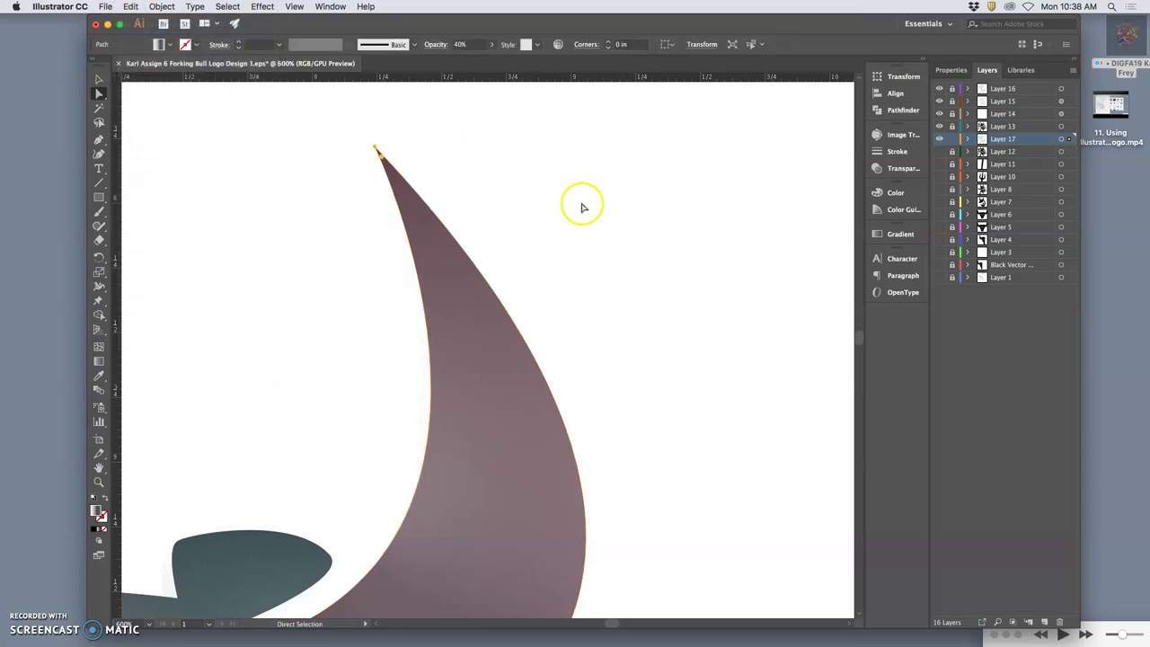
scroll(593, 203, "down", 1)
scroll(600, 205, "down", 15)
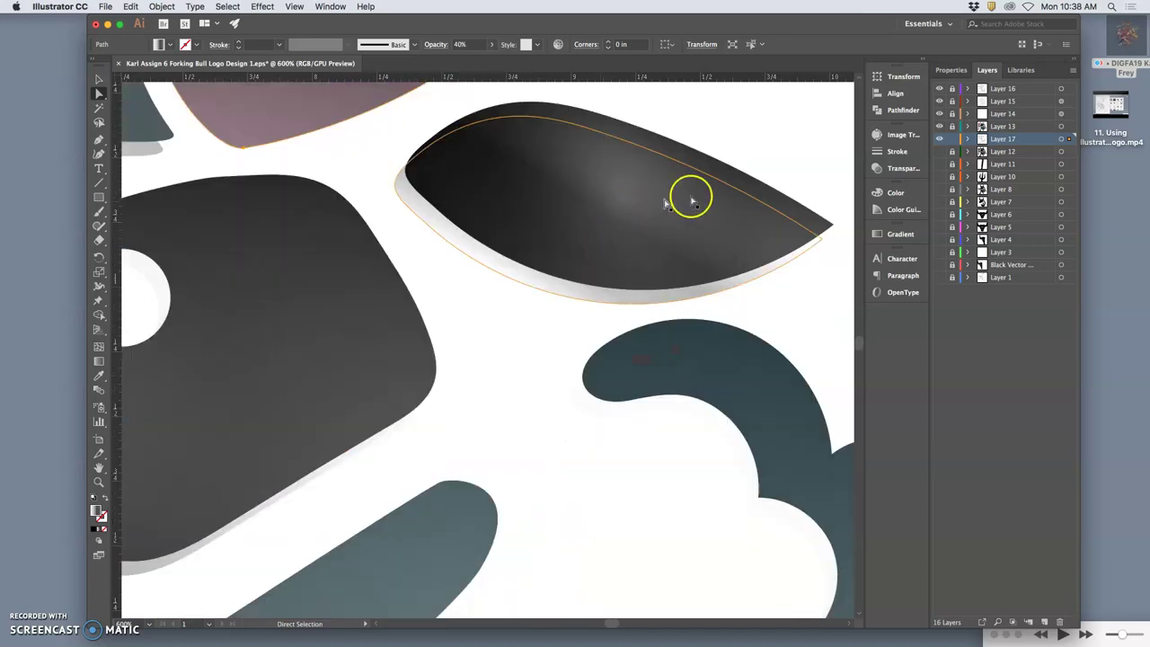
left_click(940, 140)
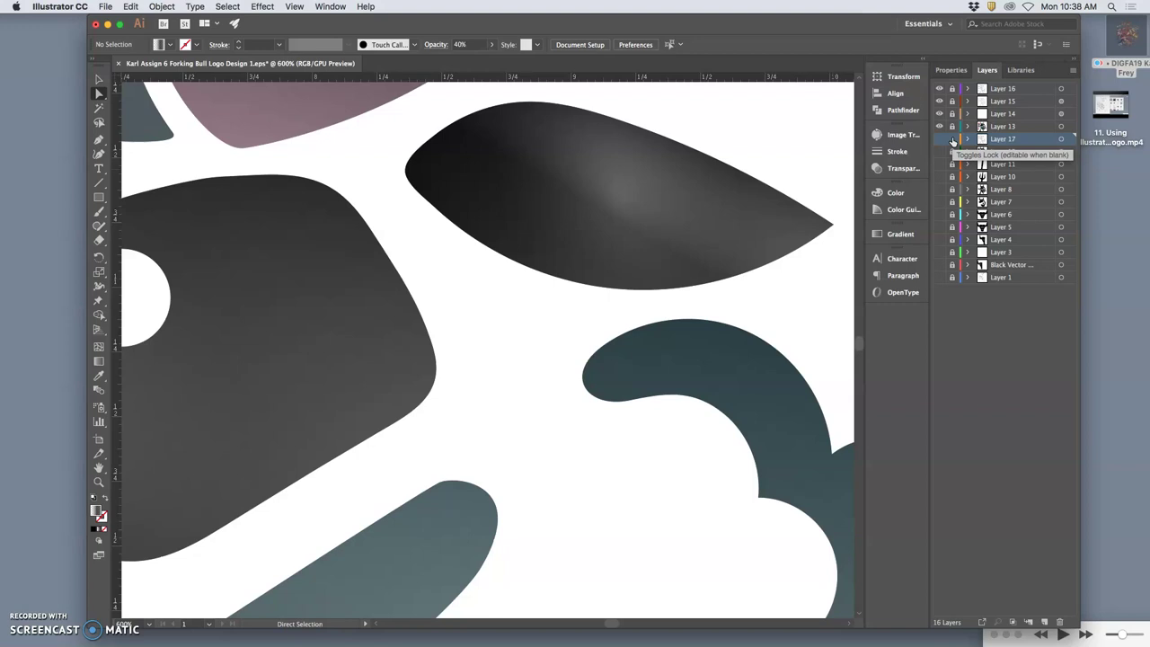
Fit the artboard in view and turn Layer 17's shadows back on, comparing once
key("super+0")
left_click(945, 139)
left_click(940, 141)
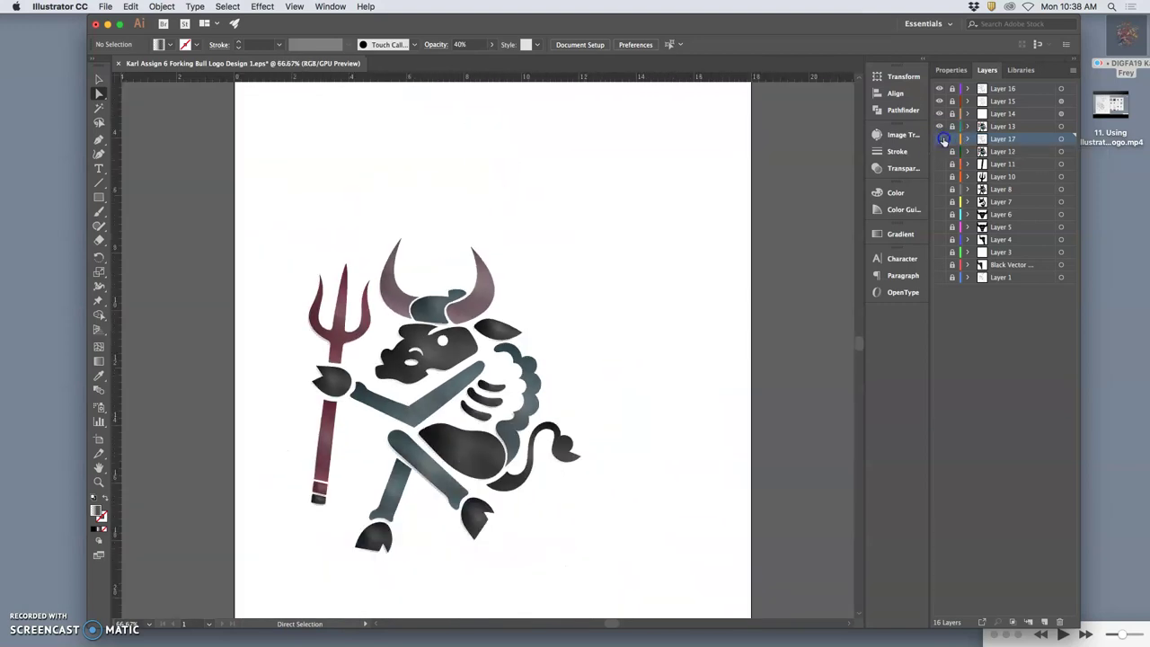
left_click(941, 140)
left_click(941, 140)
Zoom in on the bull's head and expand Layer 17 to list its paths
key("super+equal")
key("super+equal")
key("super+equal")
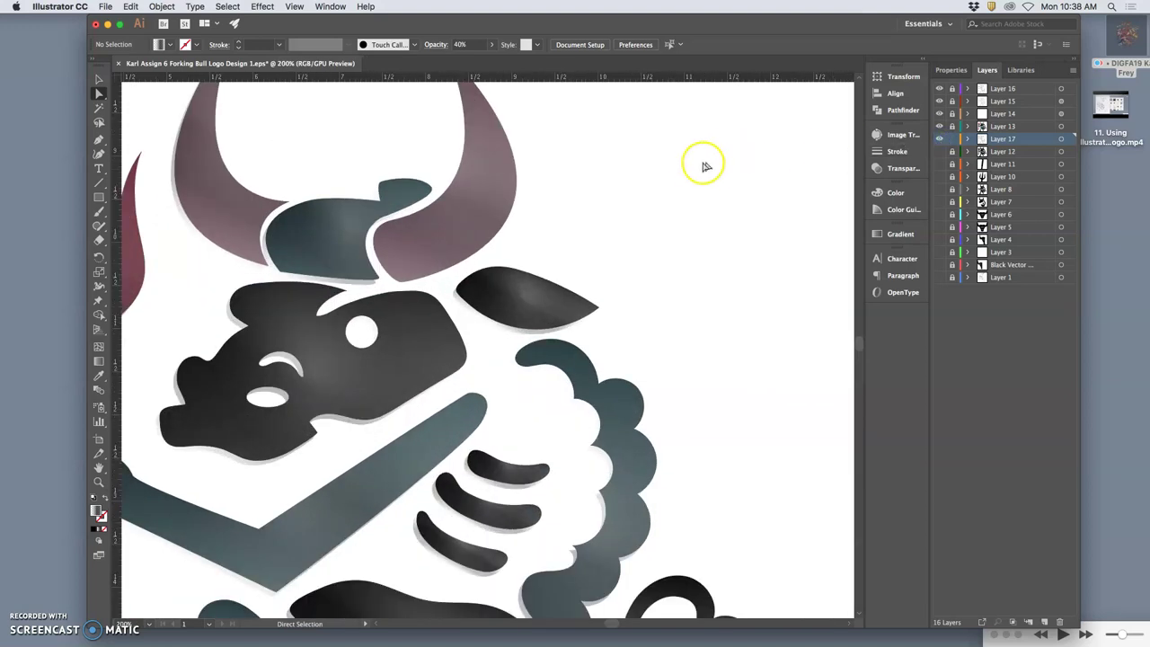
scroll(695, 166, "down", 5)
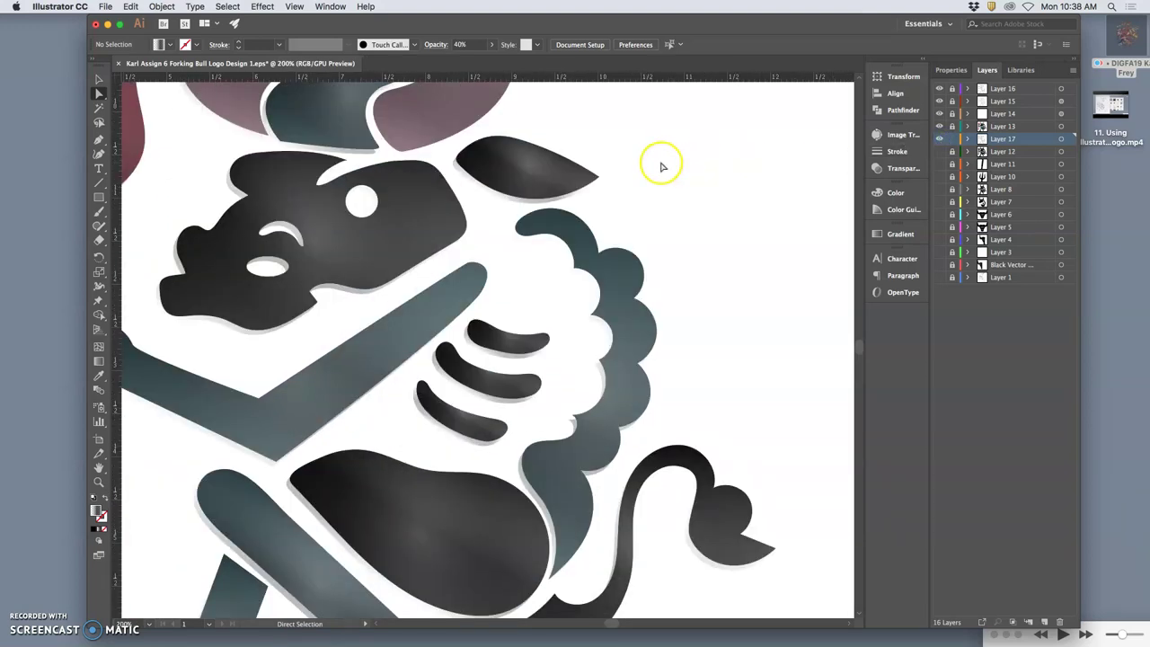
scroll(662, 167, "down", 1)
scroll(575, 159, "left", 1)
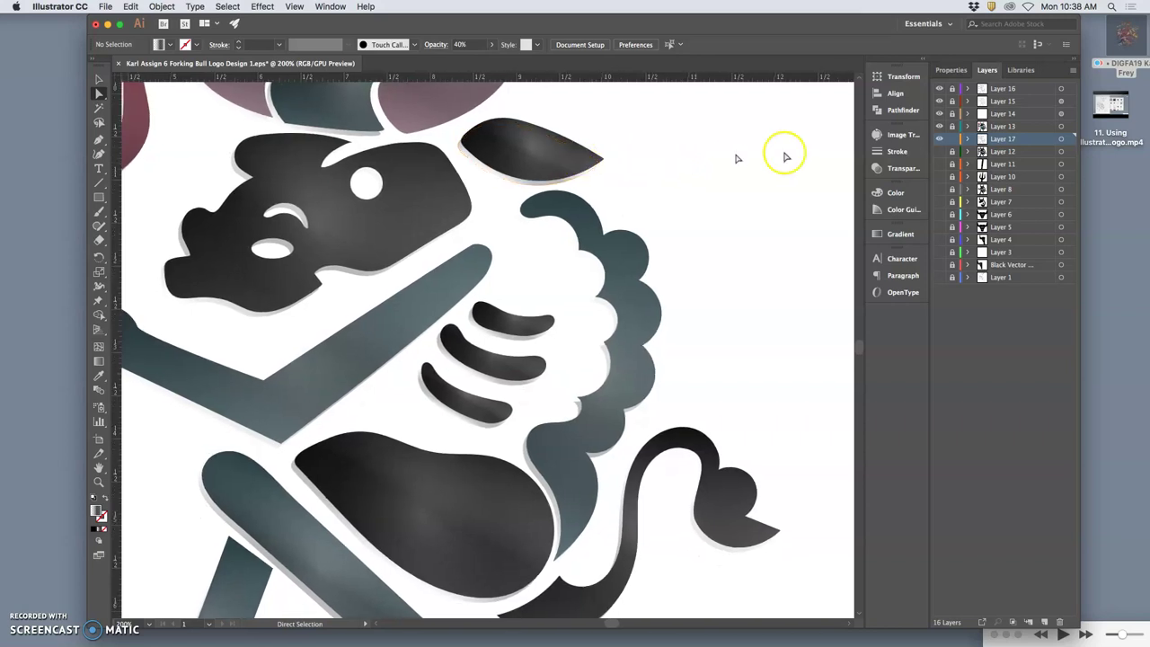
left_click(966, 139)
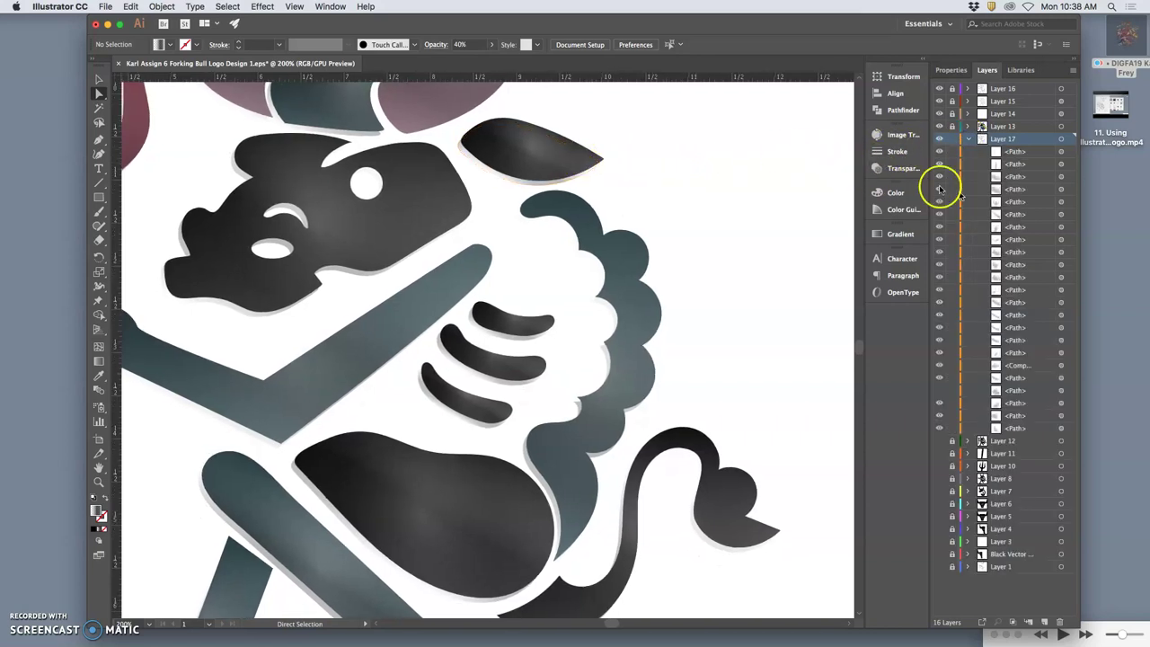
Toggle one shadow path to identify it, then zoom out and re-expand Layer 17
left_click(941, 217)
left_click(941, 217)
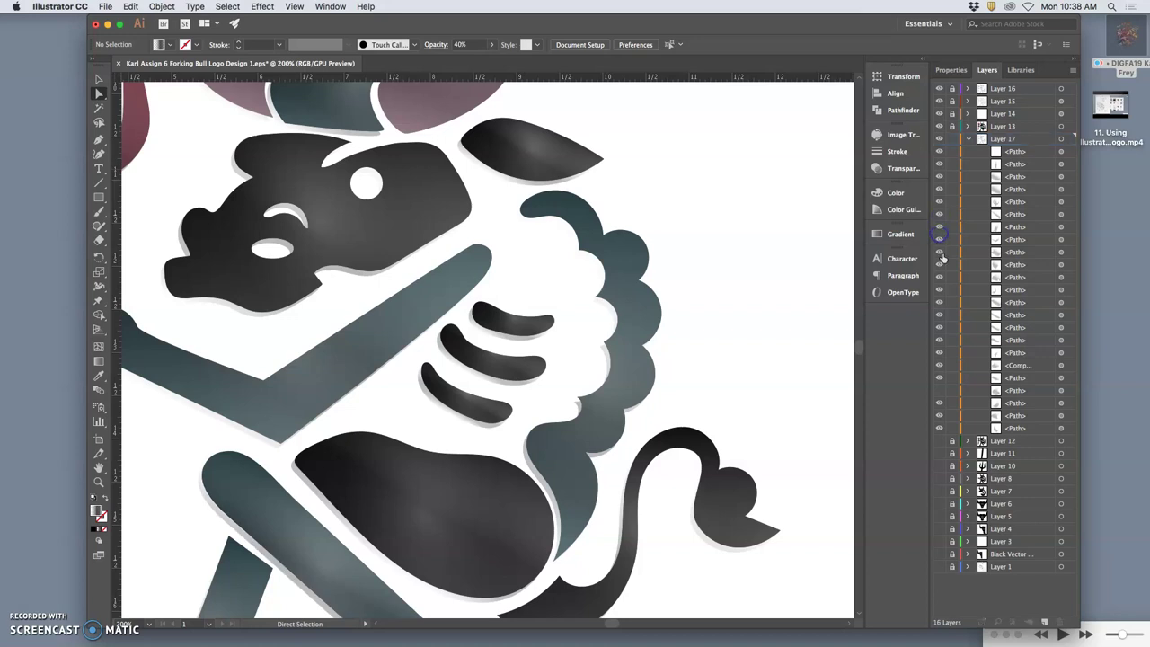
scroll(825, 234, "down", 10)
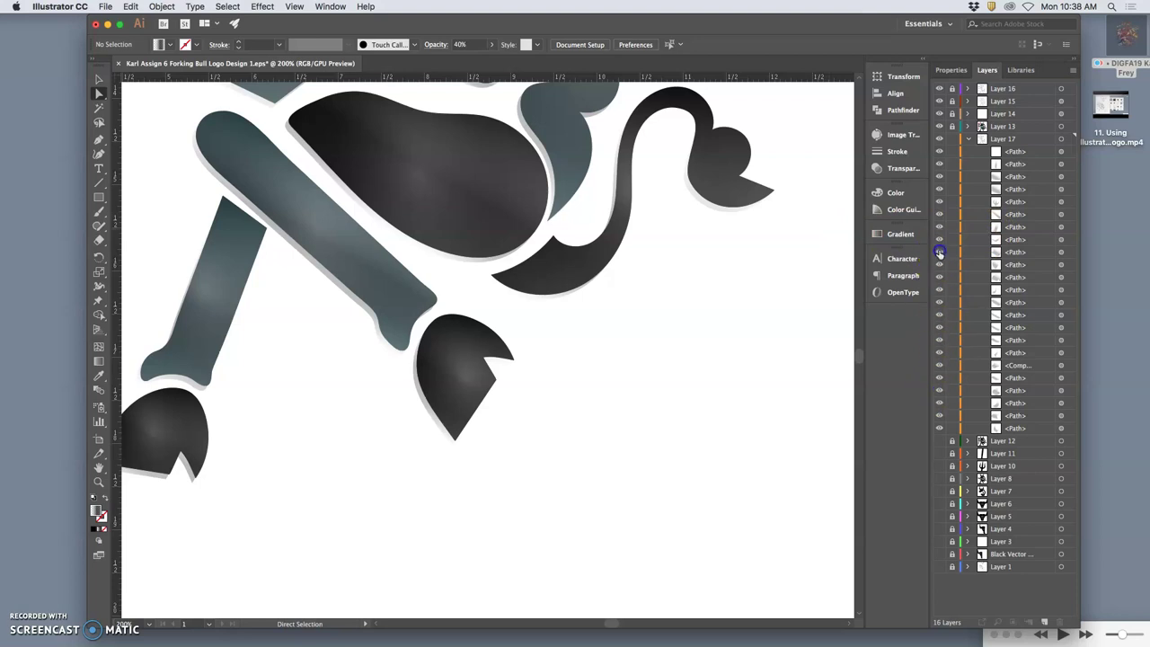
left_click(968, 139)
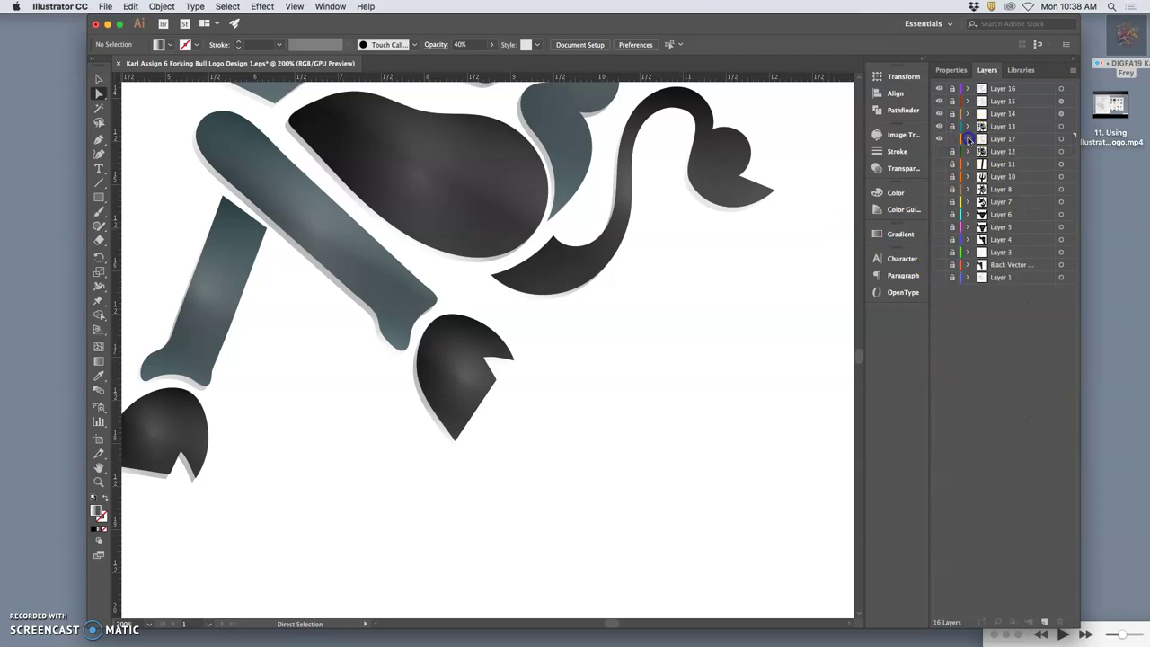
key("super+minus")
key("super+minus")
key("super+minus")
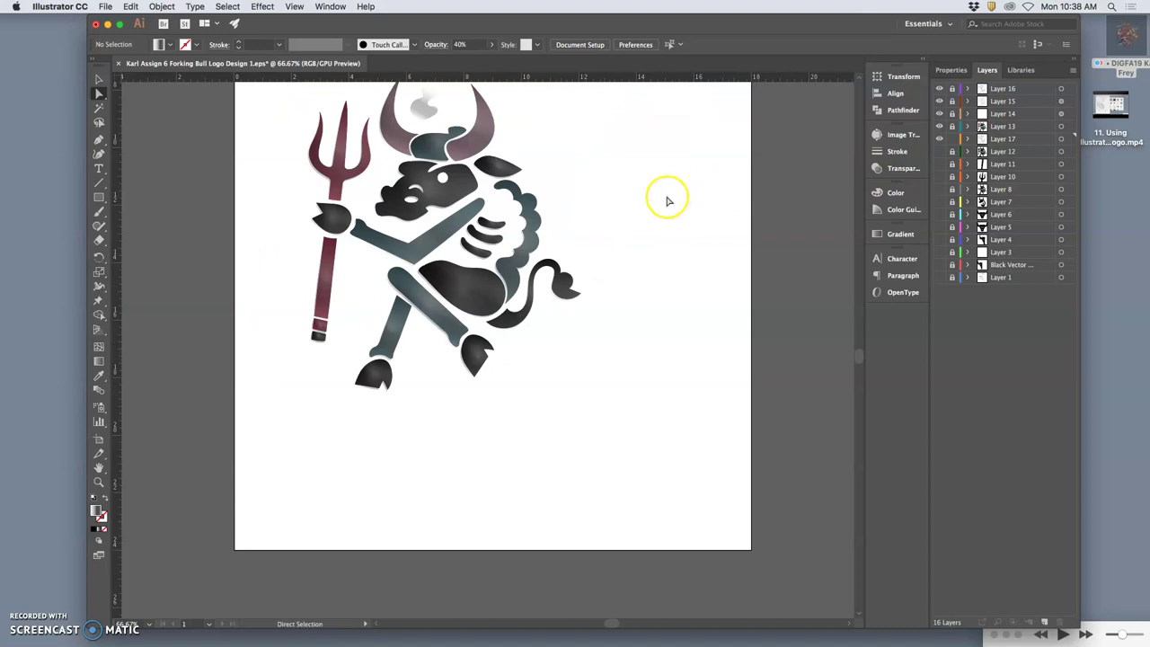
scroll(626, 182, "up", 5)
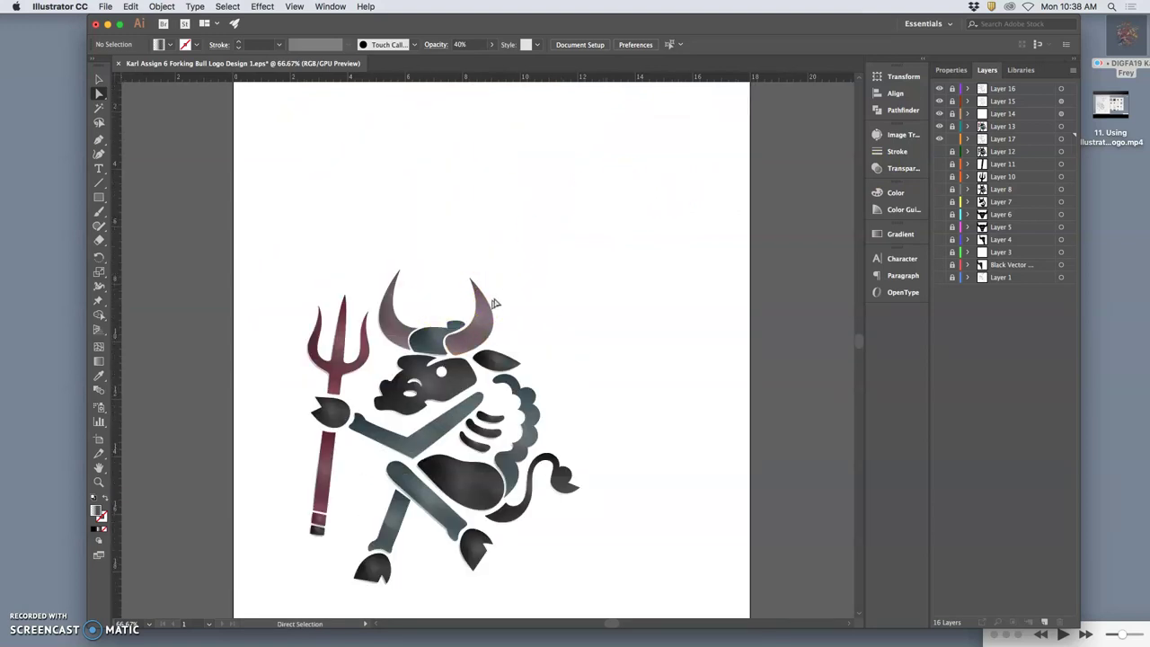
left_click(968, 139)
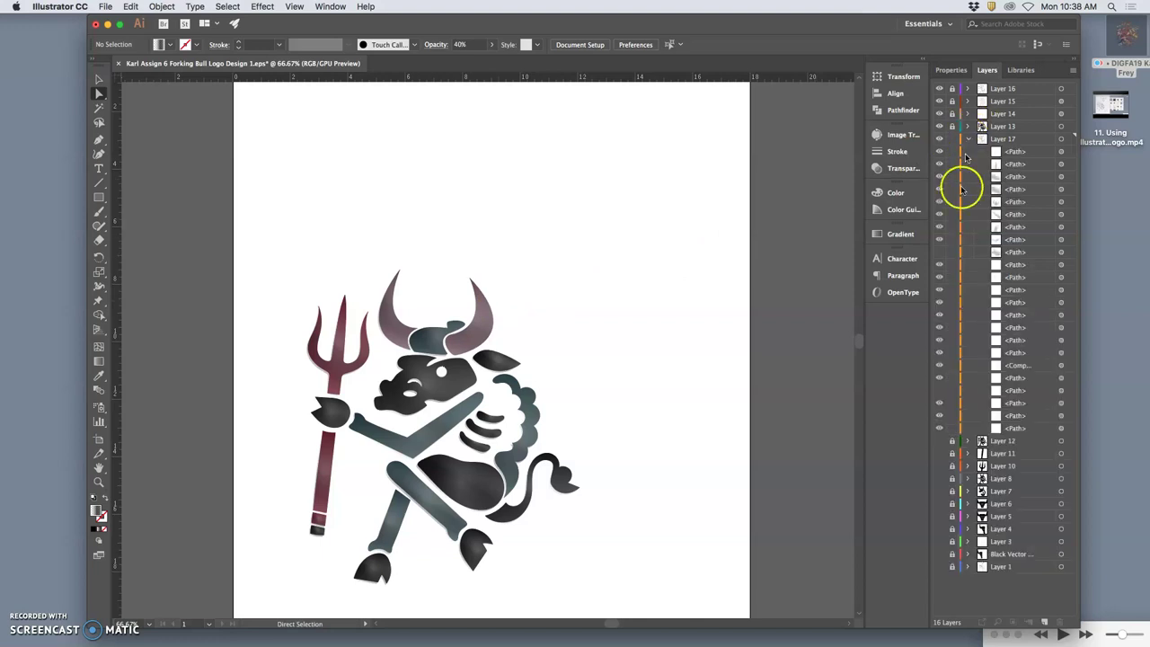
Toggle Layer 17's shadow paths to find the right horn's, leaving all shown
left_click(938, 257)
left_click(941, 388)
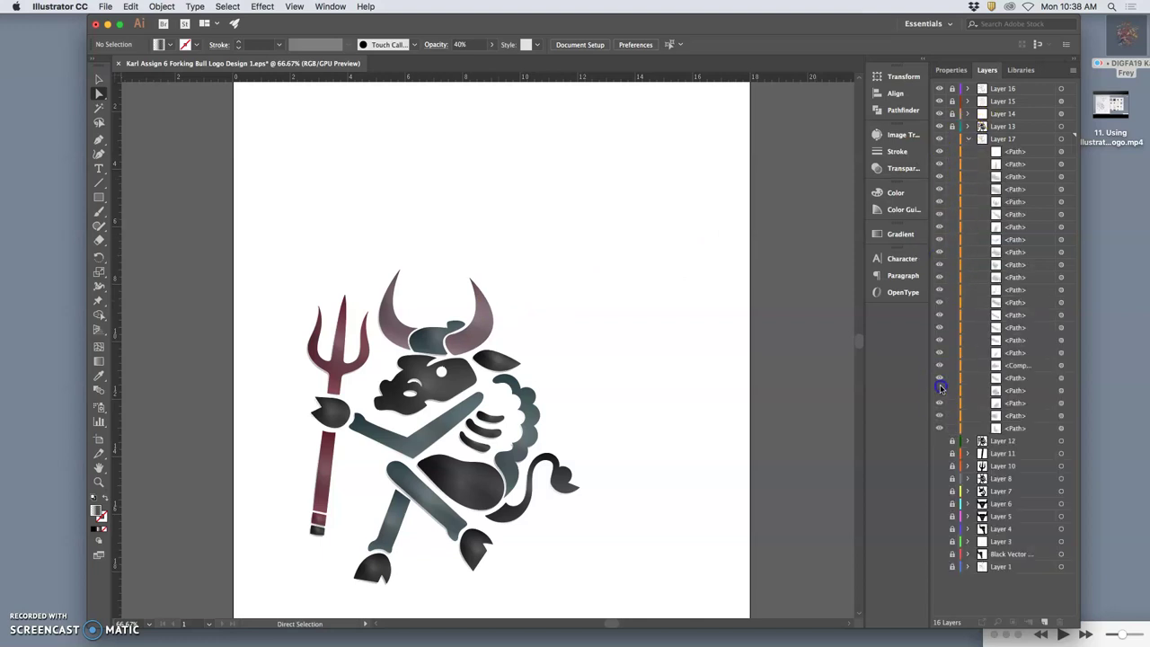
left_click(940, 393)
left_click(941, 398)
left_click(940, 398)
left_click(941, 398)
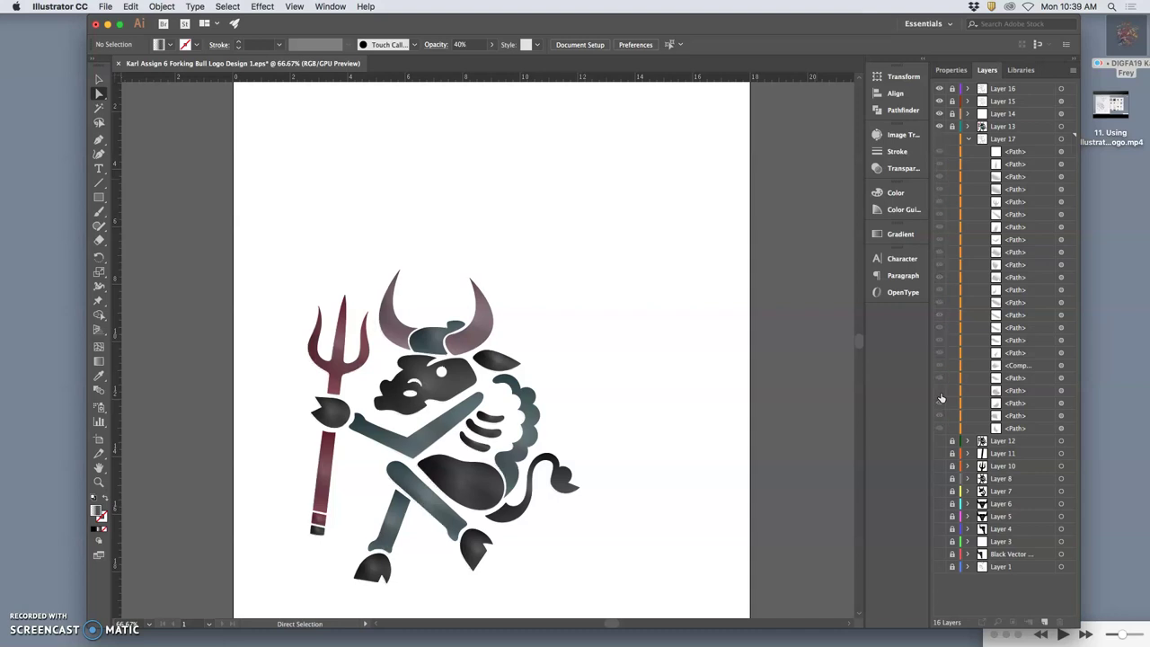
left_click(941, 398)
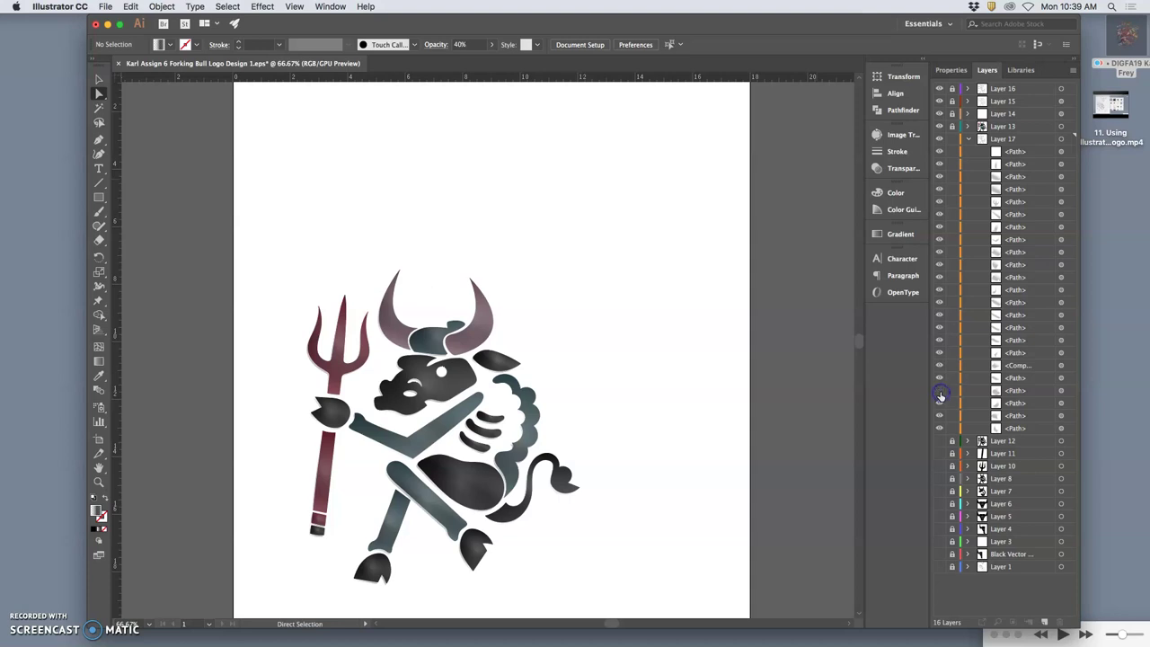
left_click(940, 398)
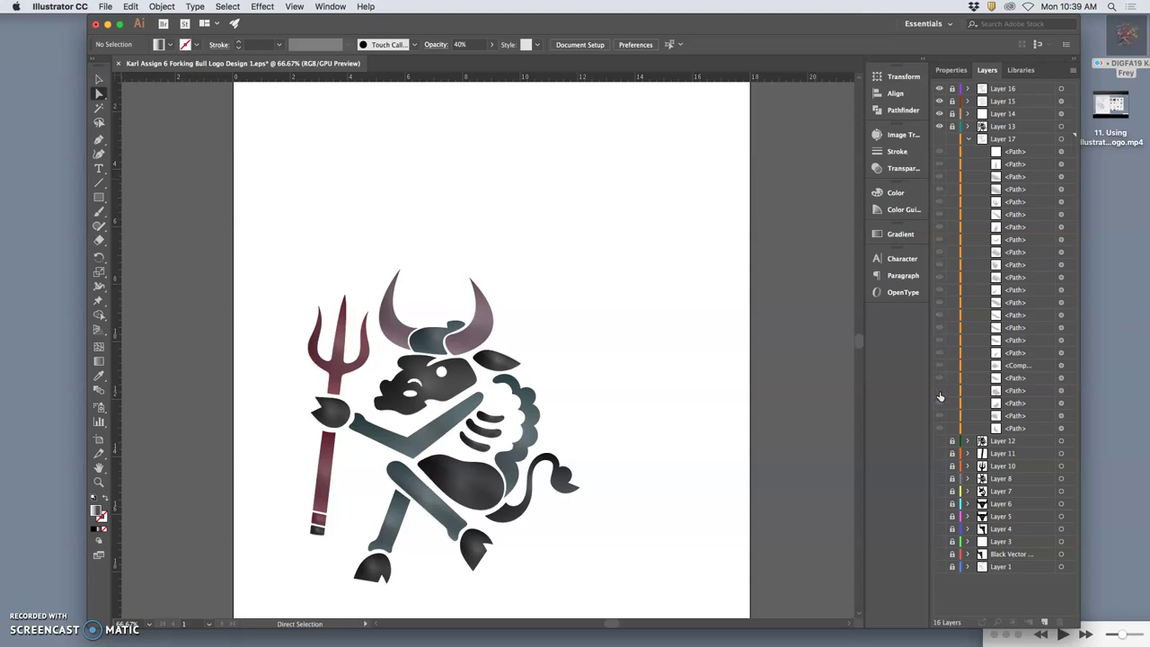
left_click(939, 396)
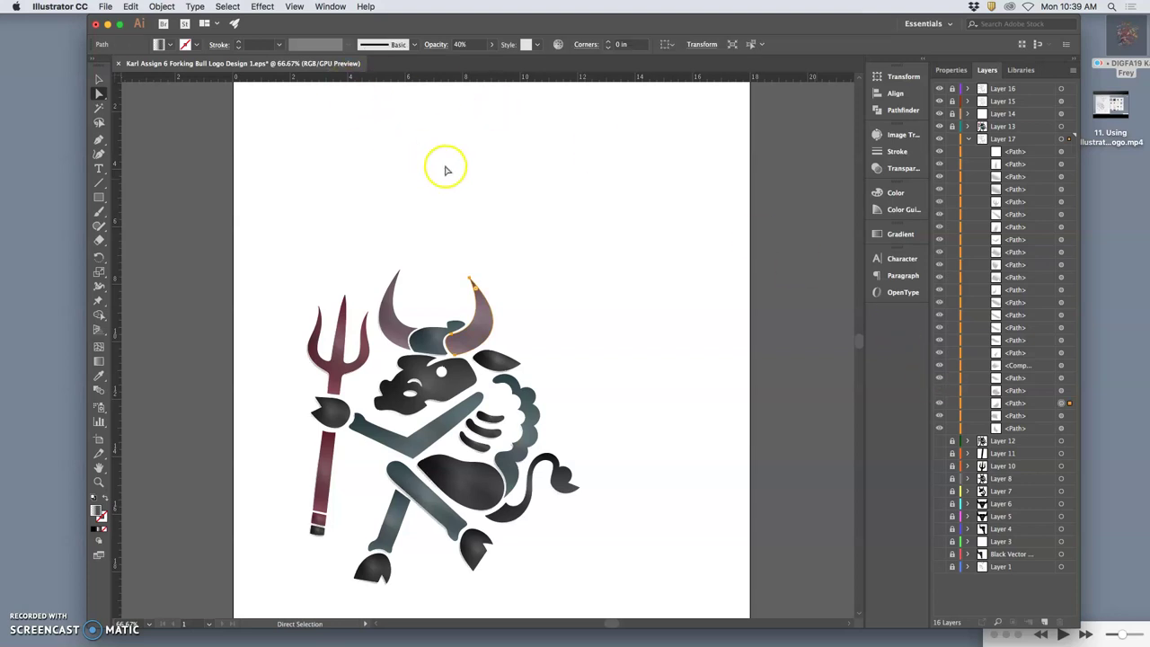
Zoom to 300% on the right horn, hide two shadow paths, and deselect the horn
key("v")
key("super+1")
key("super+equal")
key("super+equal")
key("super+equal")
key("a")
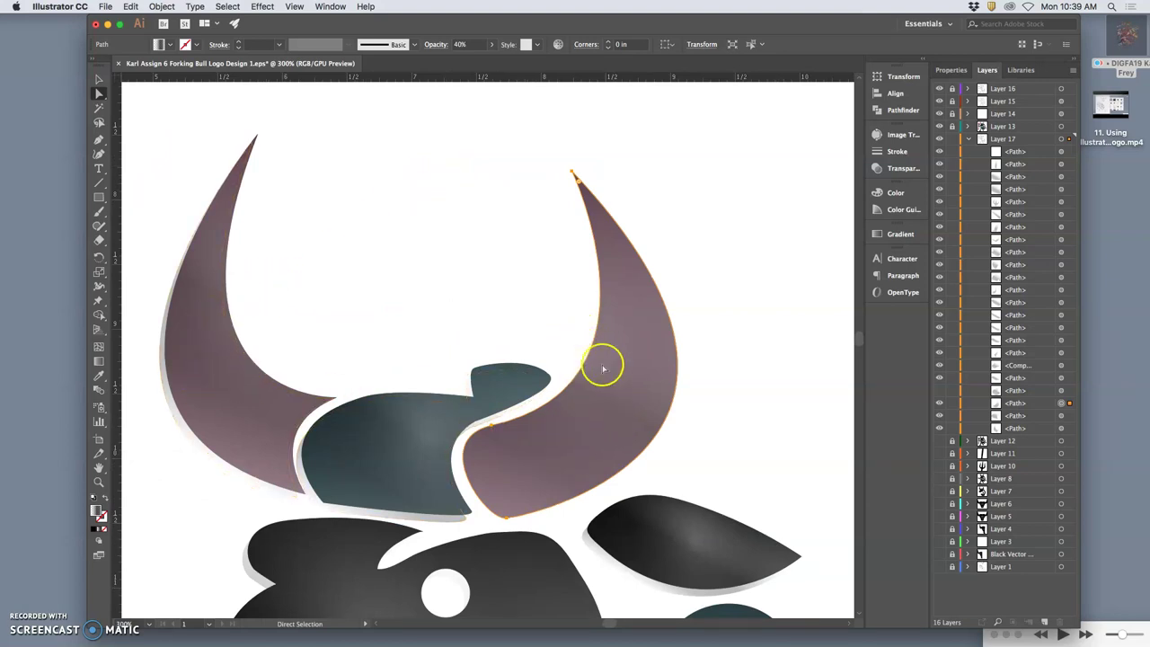
left_click_drag(930, 382, 932, 390)
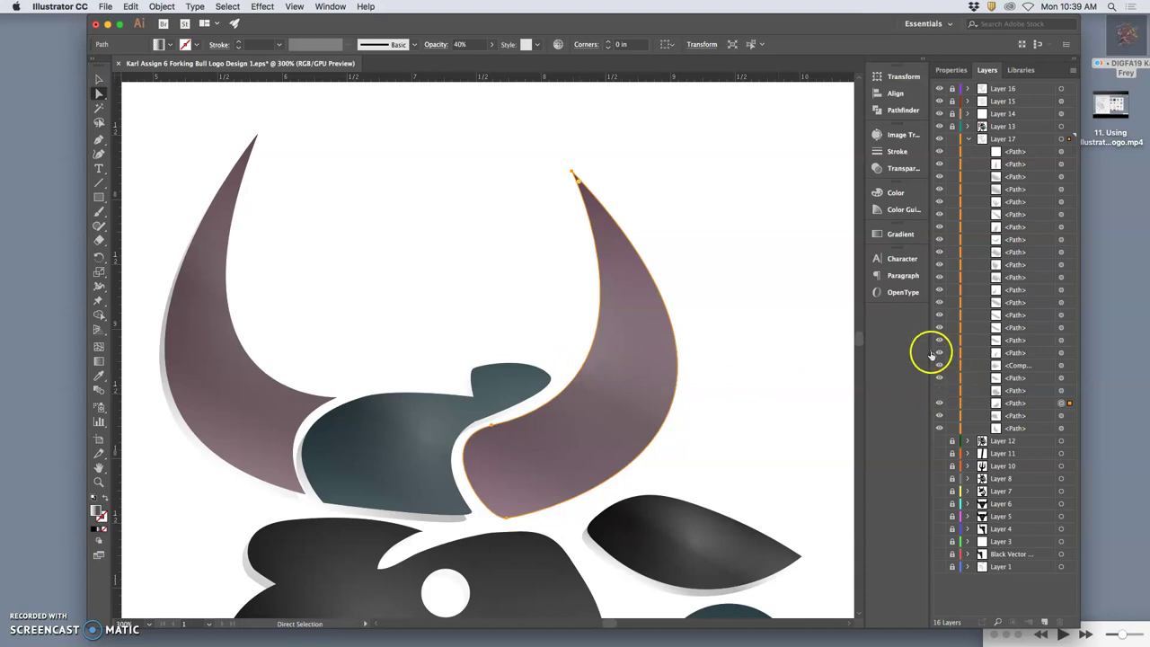
left_click(801, 330)
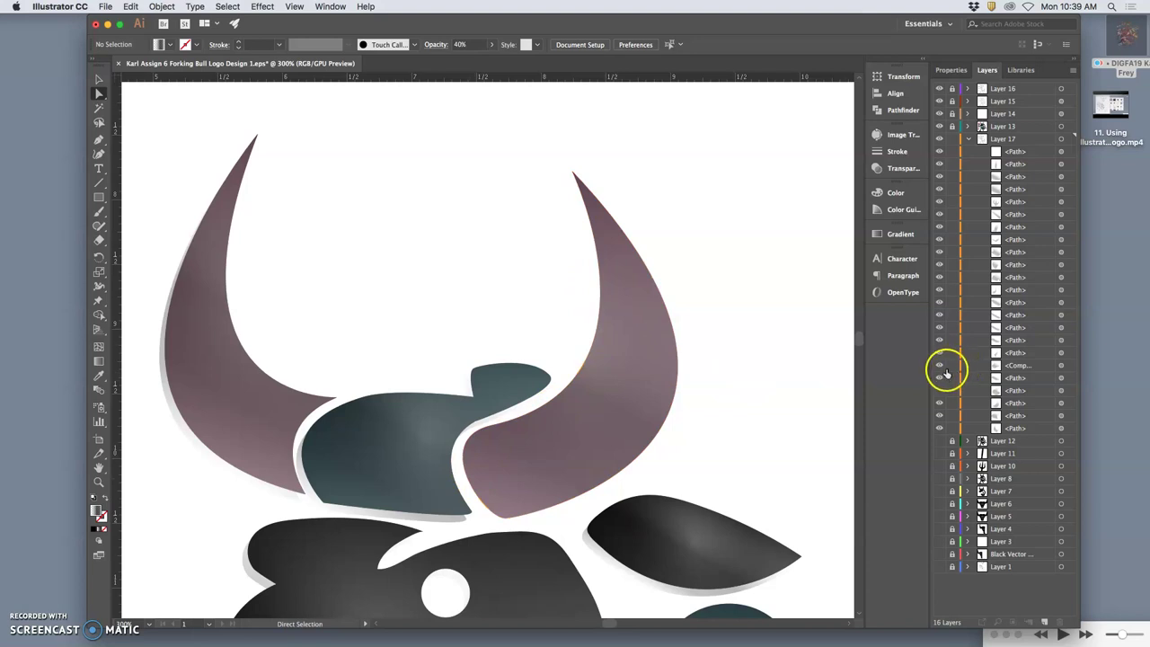
Undo and redo the layer visibility change, then toggle the grey path inside the horns
left_click(131, 6)
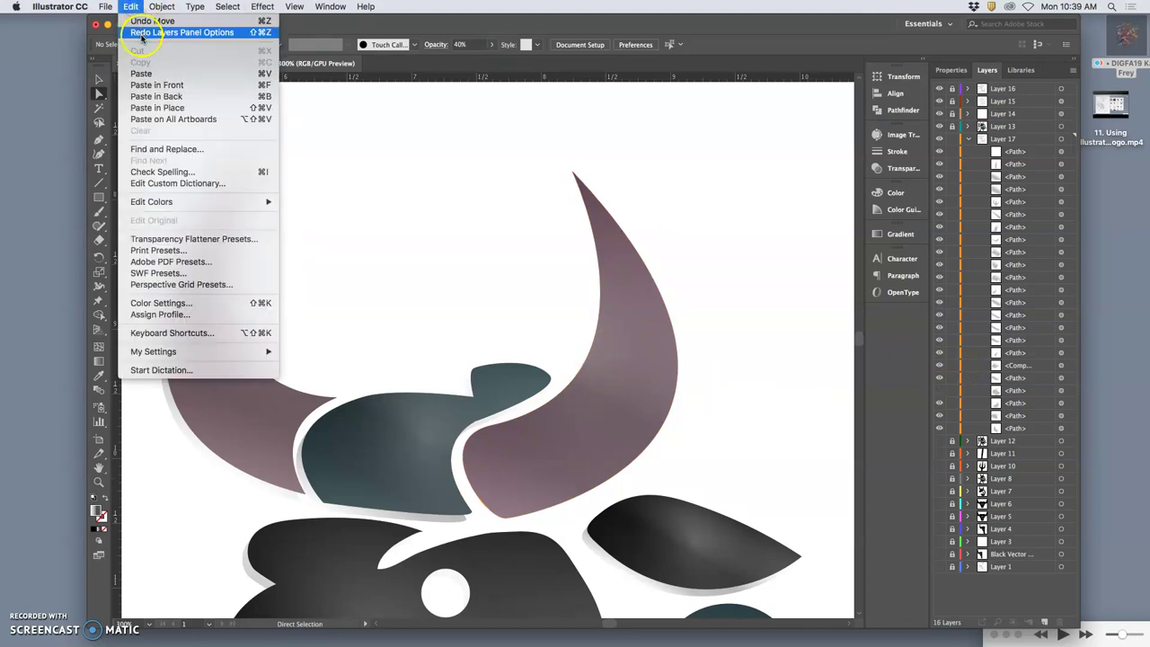
left_click(141, 31)
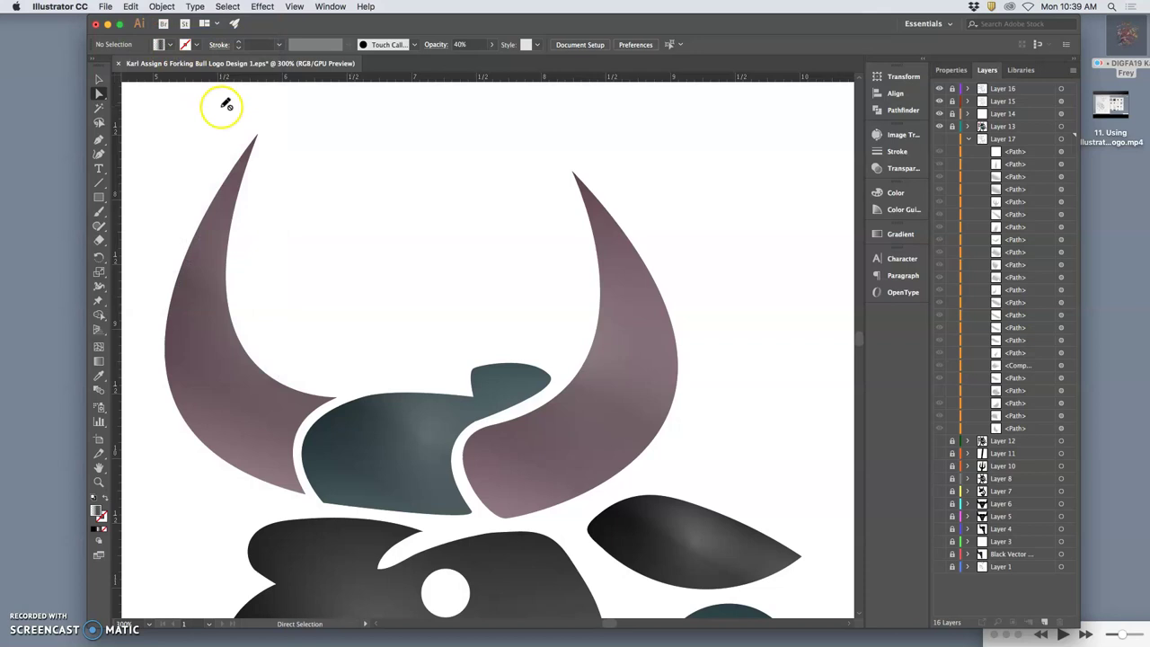
key("super+shift+z")
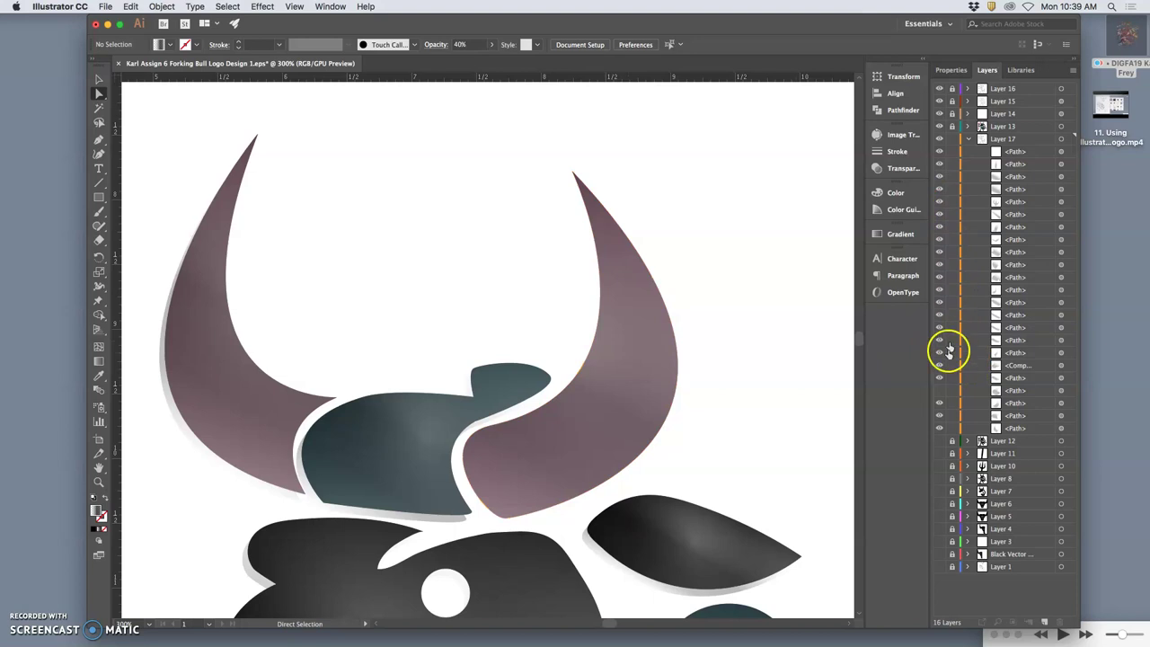
left_click(939, 390)
left_click(940, 391)
Reveal a second path over the right horn, then deselect it and review the whole bull
left_click(771, 343)
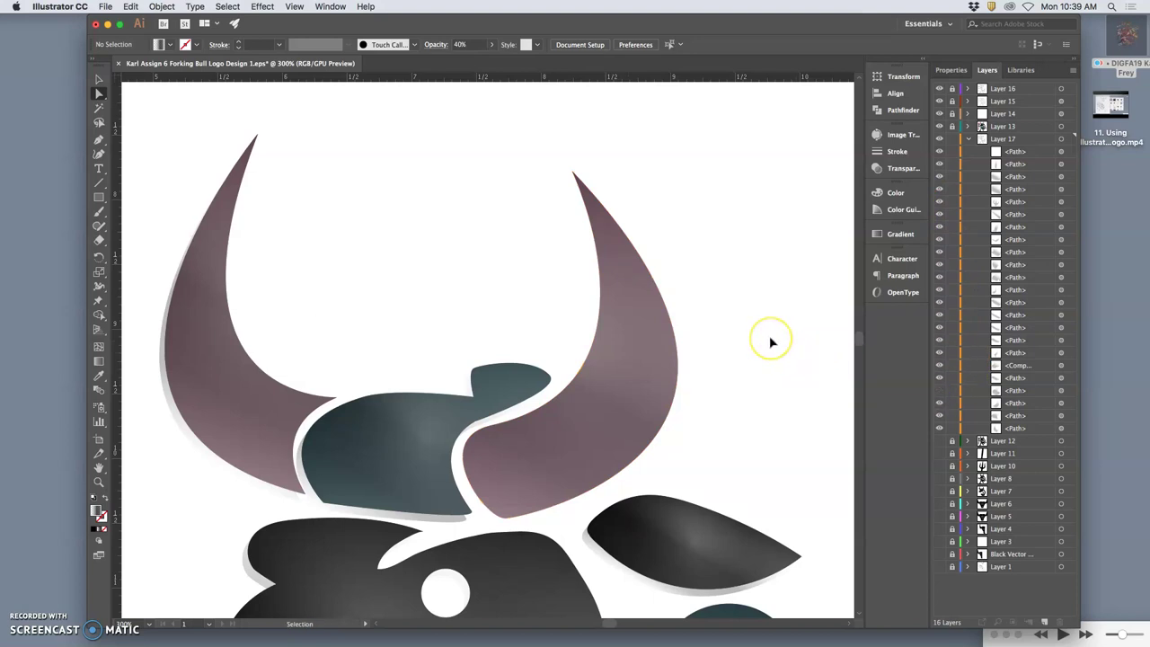
key("a")
left_click(940, 391)
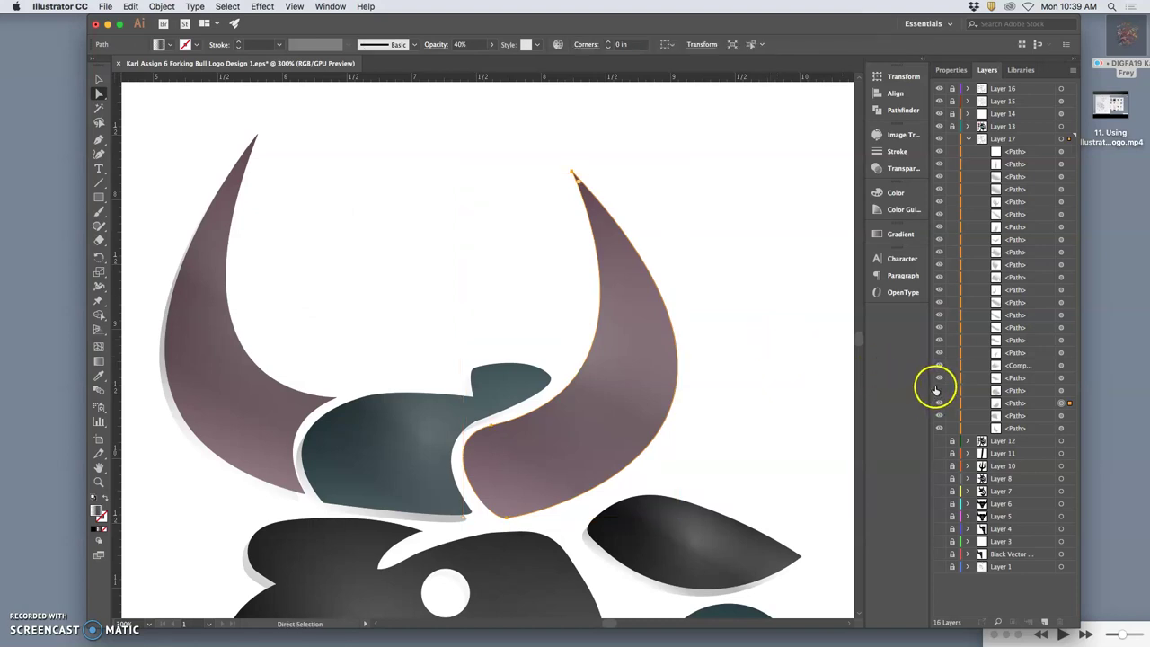
left_click(939, 391)
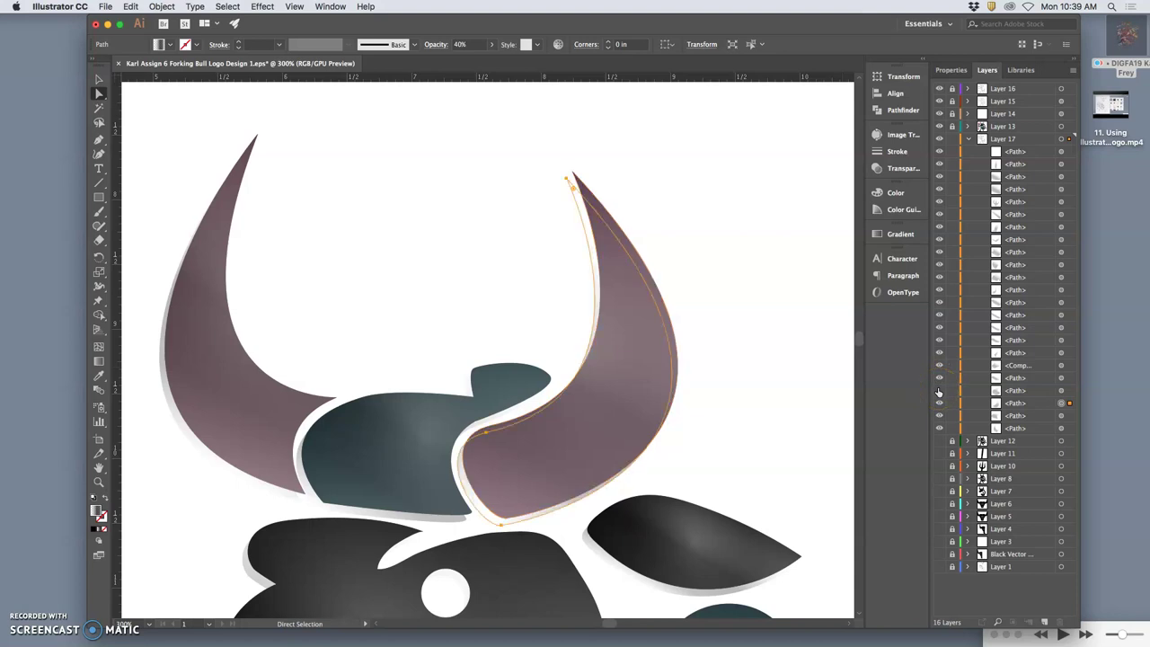
left_click(787, 372)
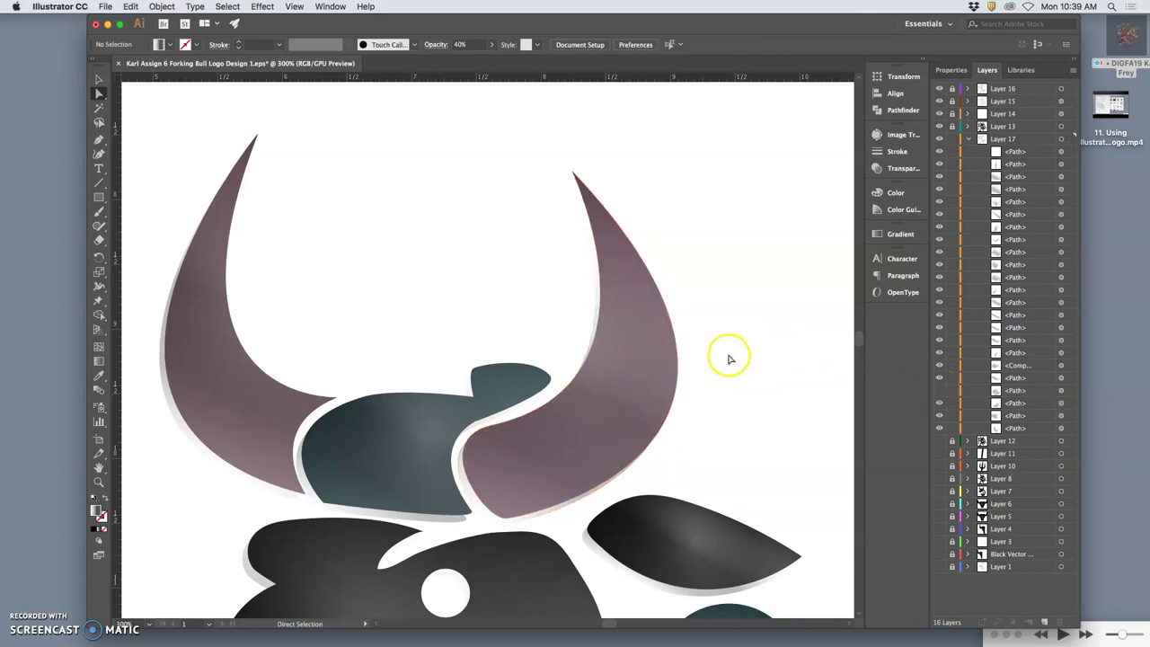
scroll(730, 358, "down", 2)
scroll(730, 358, "down", 2)
scroll(710, 381, "down", 2)
scroll(710, 381, "up", 2)
Fit the artboard in view and save the current EPS document
key("super+0")
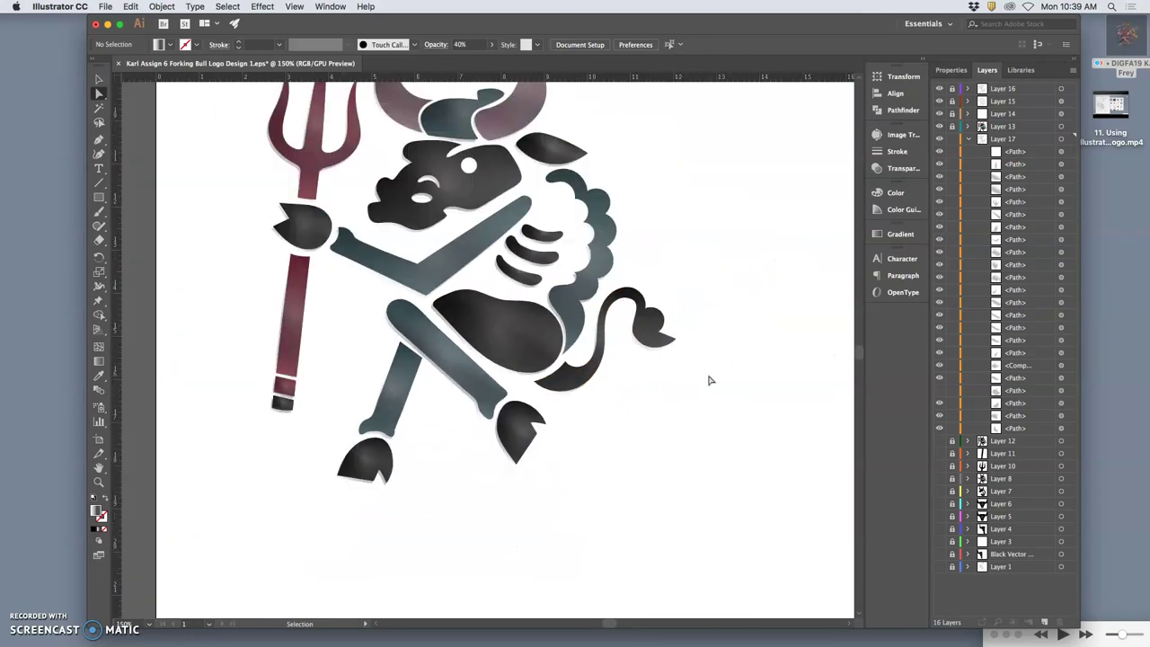
scroll(657, 213, "up", 5)
scroll(655, 213, "down", 3)
left_click(105, 7)
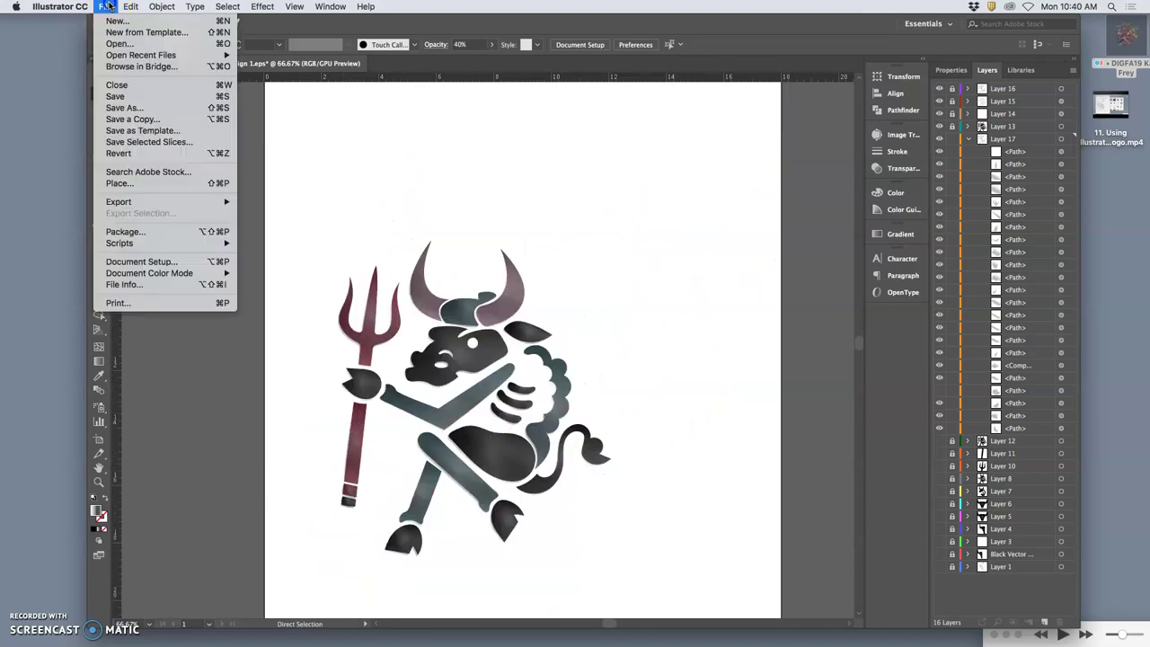
key("super+s")
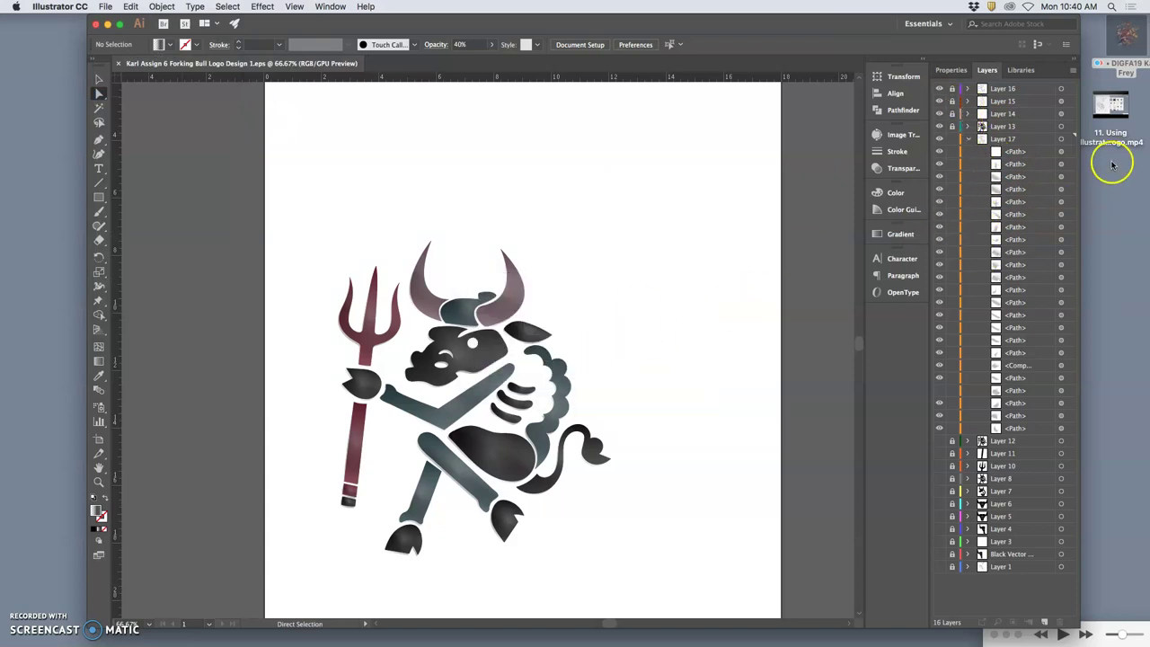
Save As Illustrator EPS on the Desktop and accept the EPS Options
left_click(107, 6)
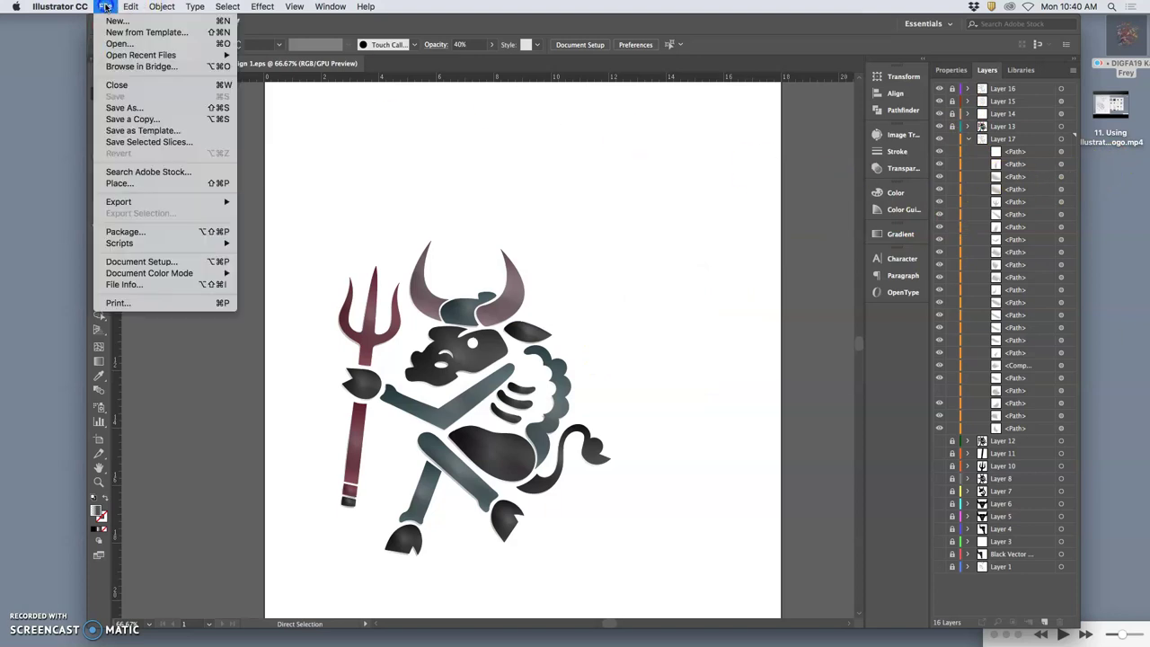
left_click(691, 235)
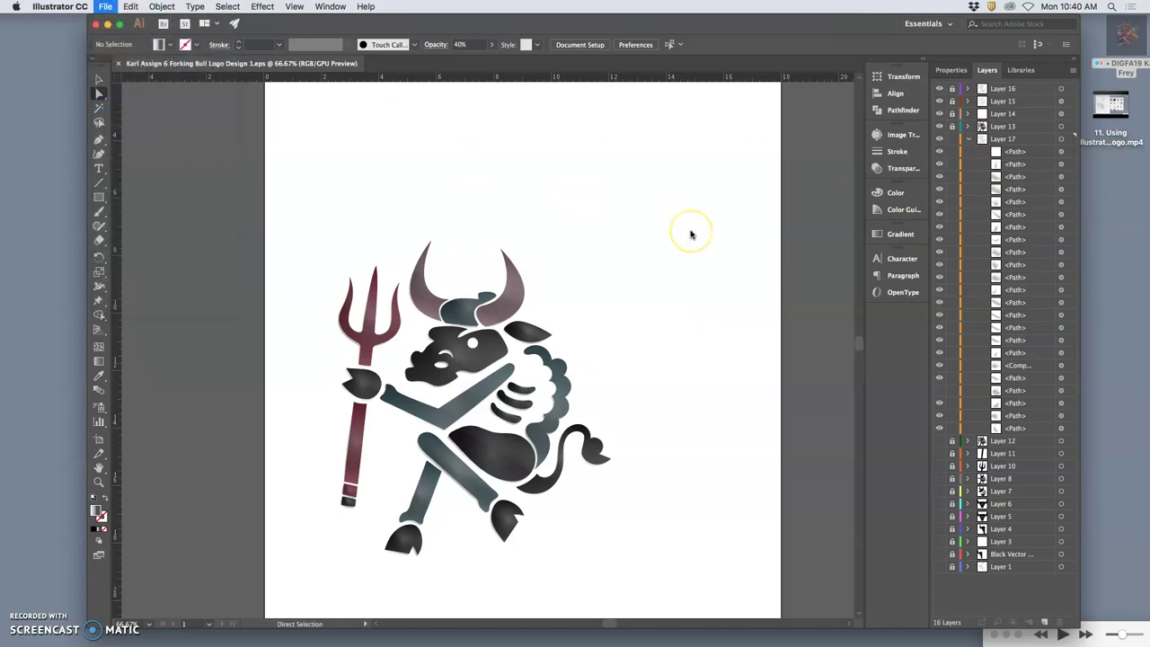
key("super+shift+s")
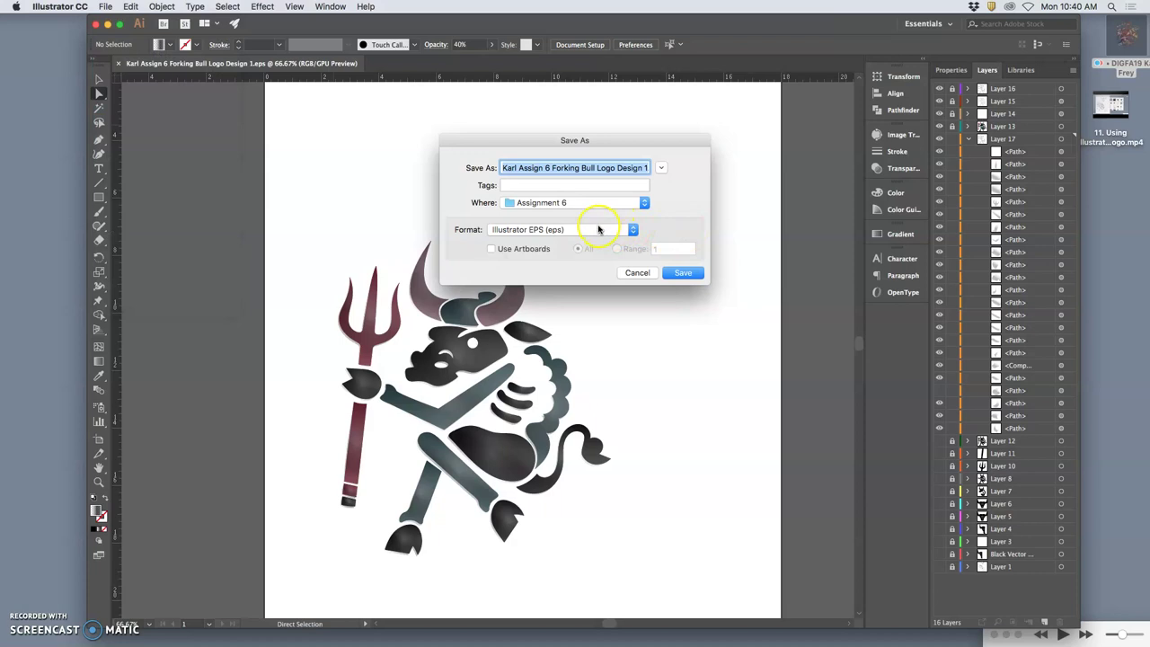
left_click(685, 273)
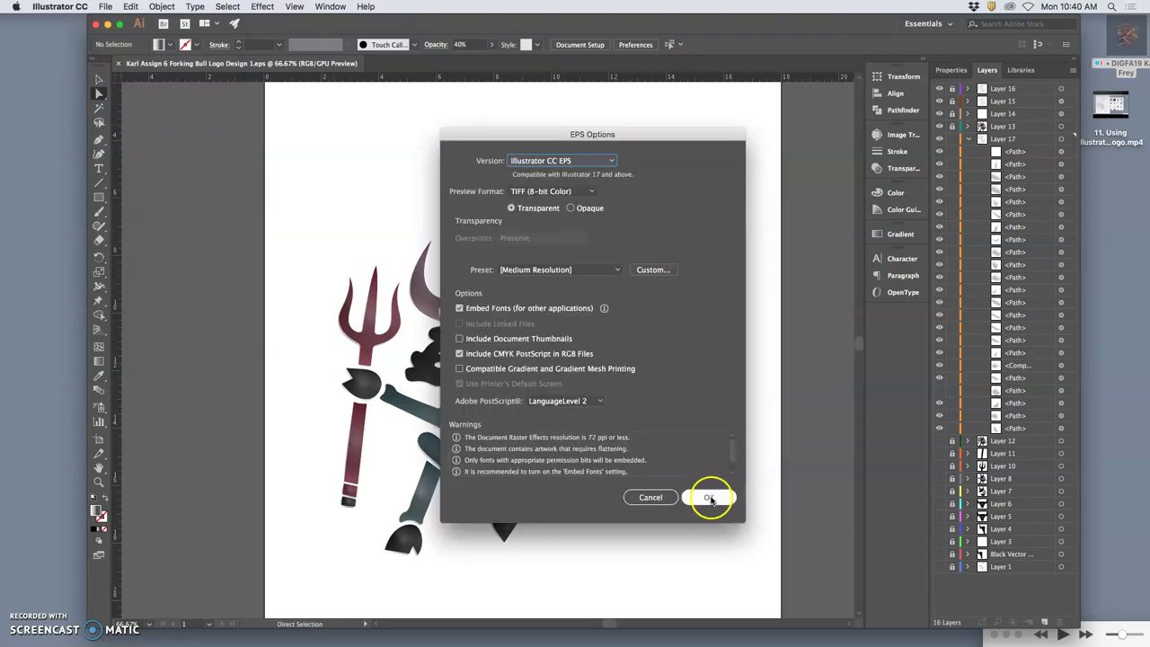
left_click(685, 427)
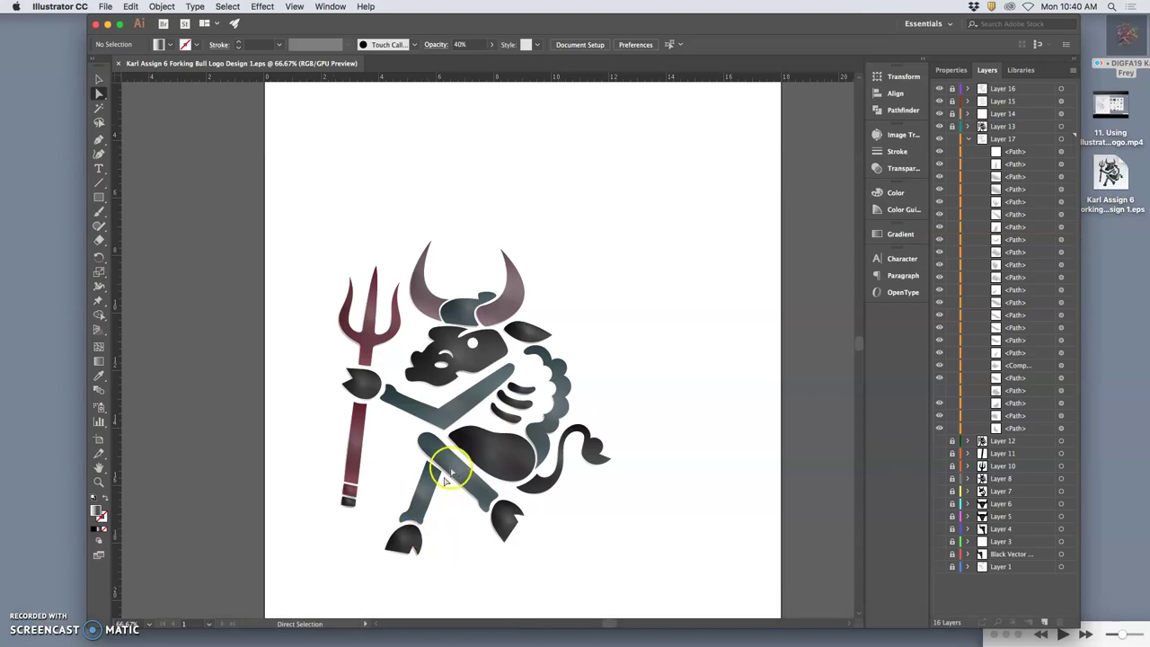
Move Illustrator aside and open Logo 2 .psd from Finder's Assignment 6 folder
left_click(1049, 620)
left_click_drag(835, 25, 777, 219)
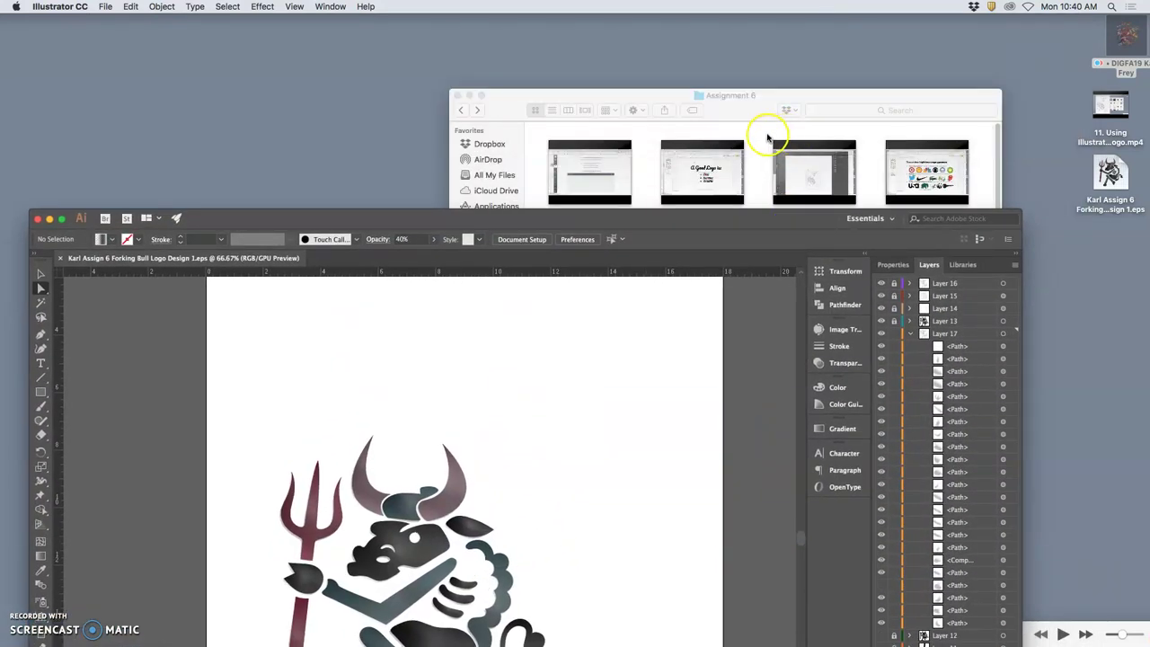
left_click(768, 137)
scroll(822, 373, "down", 3)
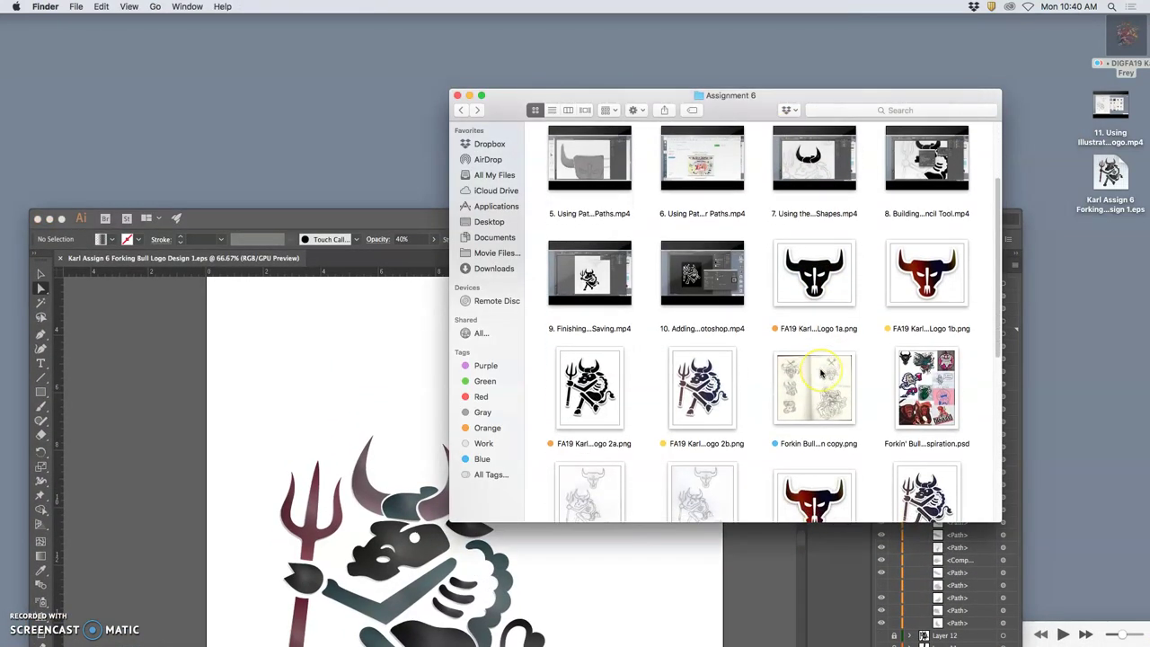
scroll(821, 373, "down", 8)
scroll(820, 373, "down", 3)
scroll(809, 449, "up", 6)
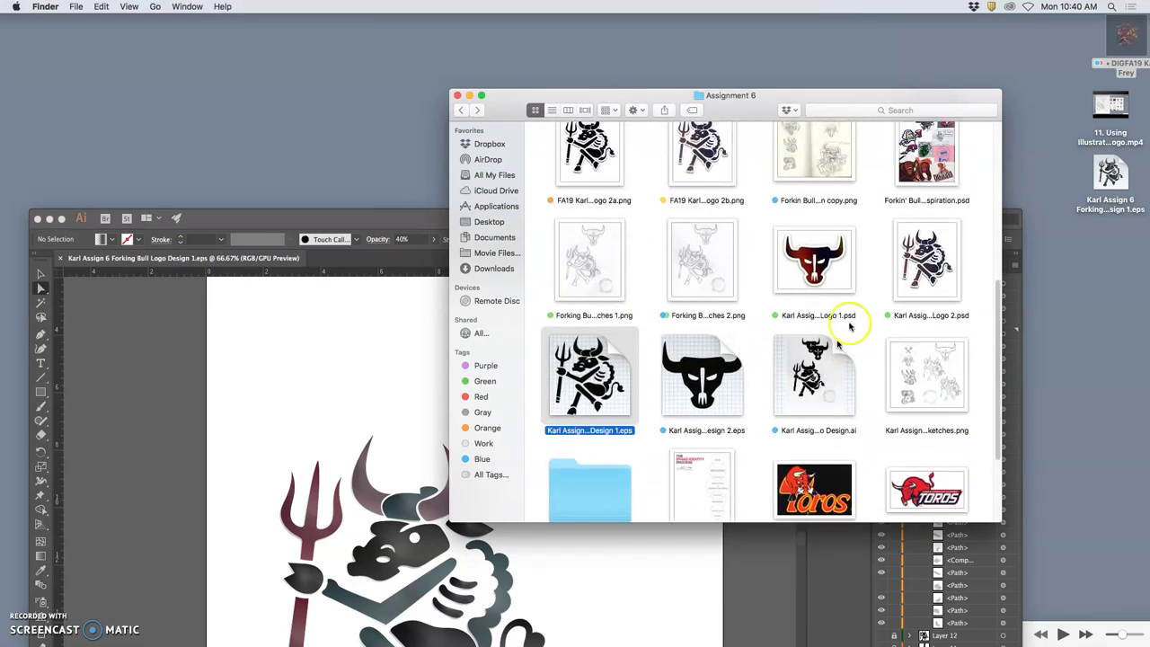
left_click(937, 271)
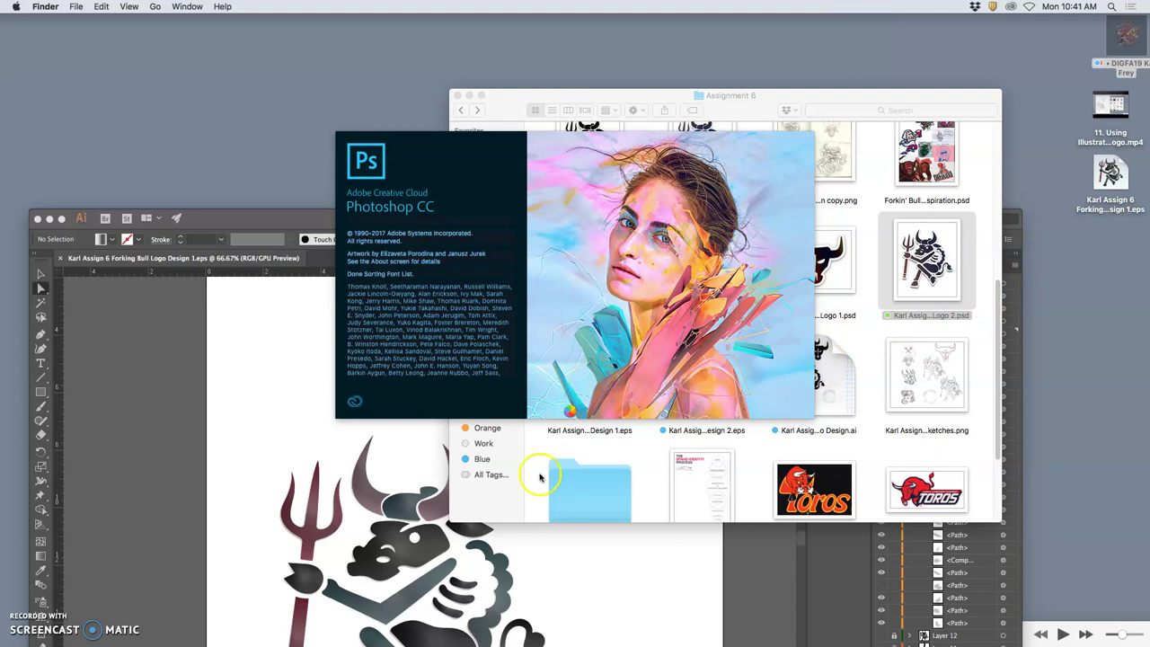
Minimize Illustrator from its Dock menu and make Photoshop the active application
mouse_move(521, 636)
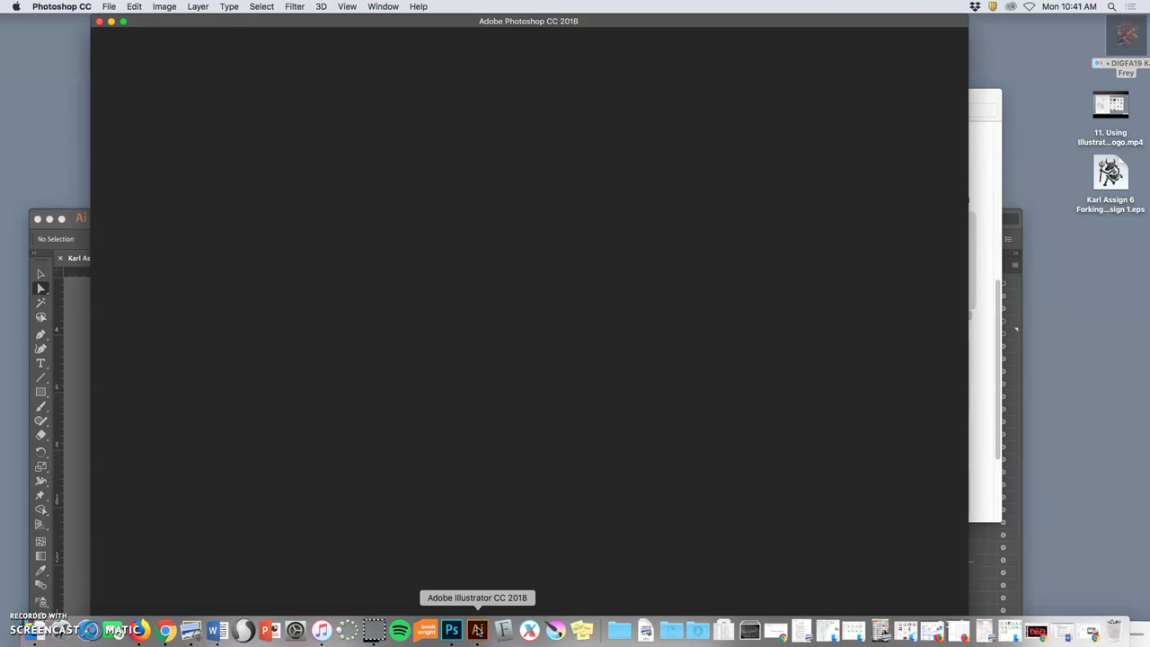
right_click(477, 630)
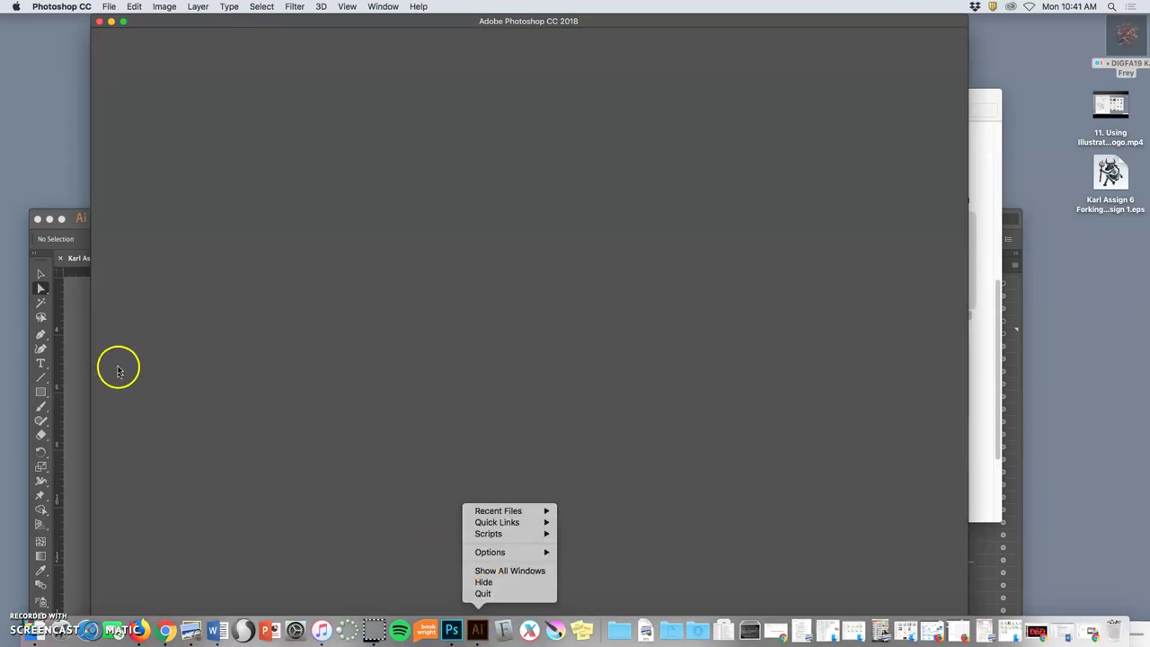
left_click(45, 218)
left_click(50, 219)
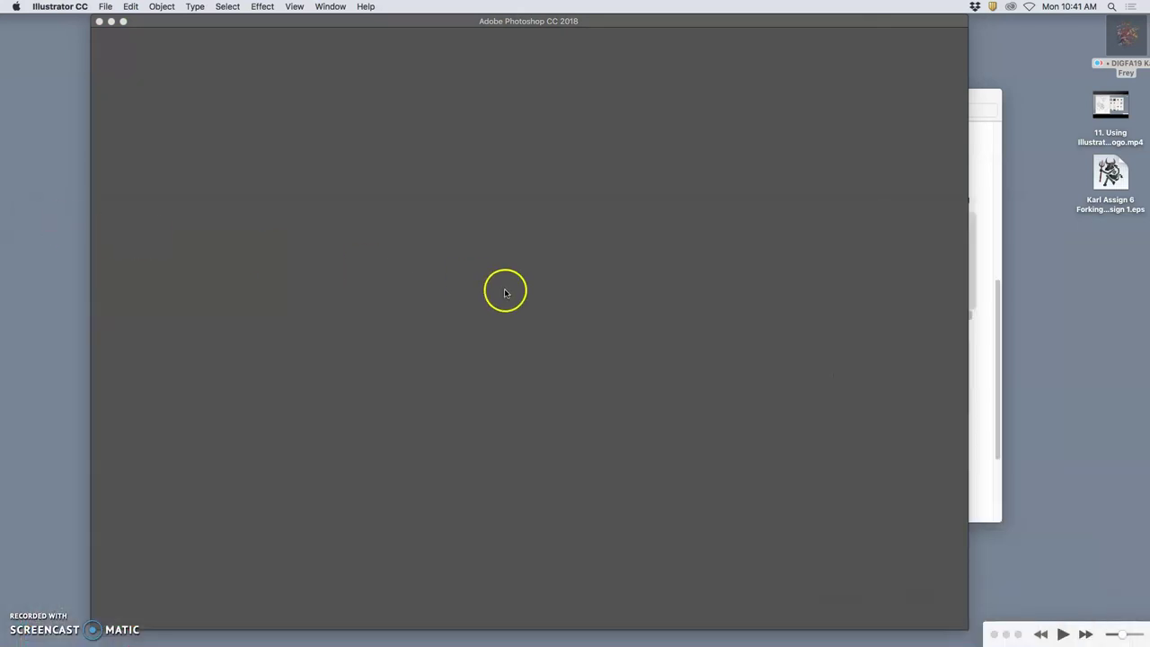
left_click(627, 26)
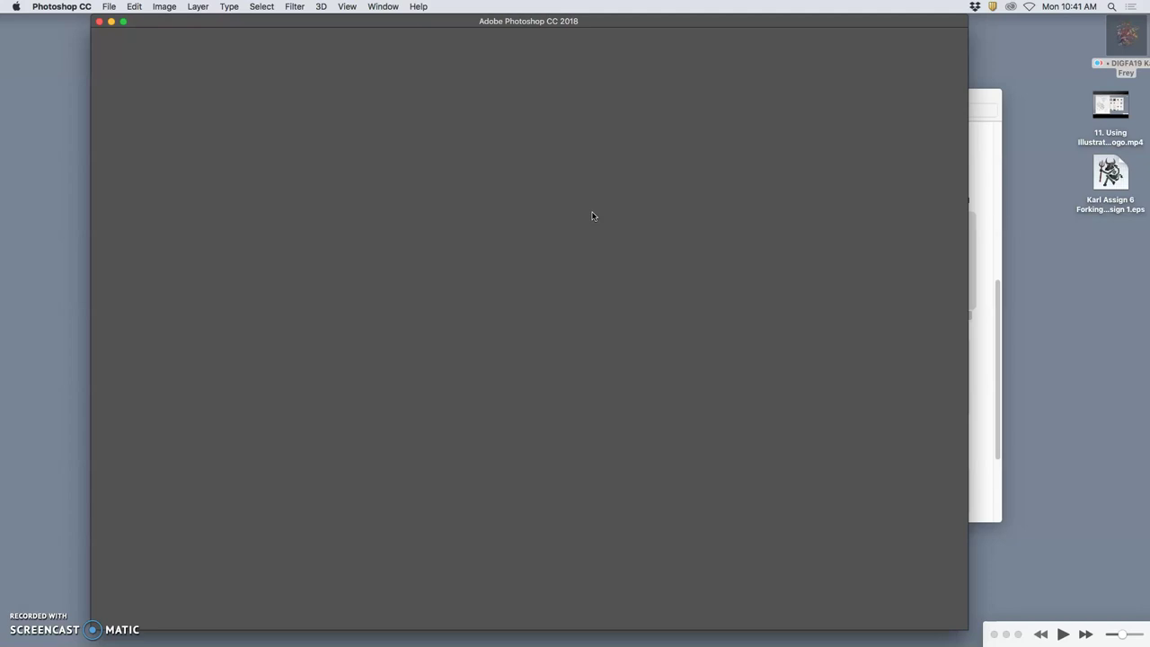
Bring Photoshop to the front and quit Preview from the Dock
left_click(491, 113)
left_click(447, 634)
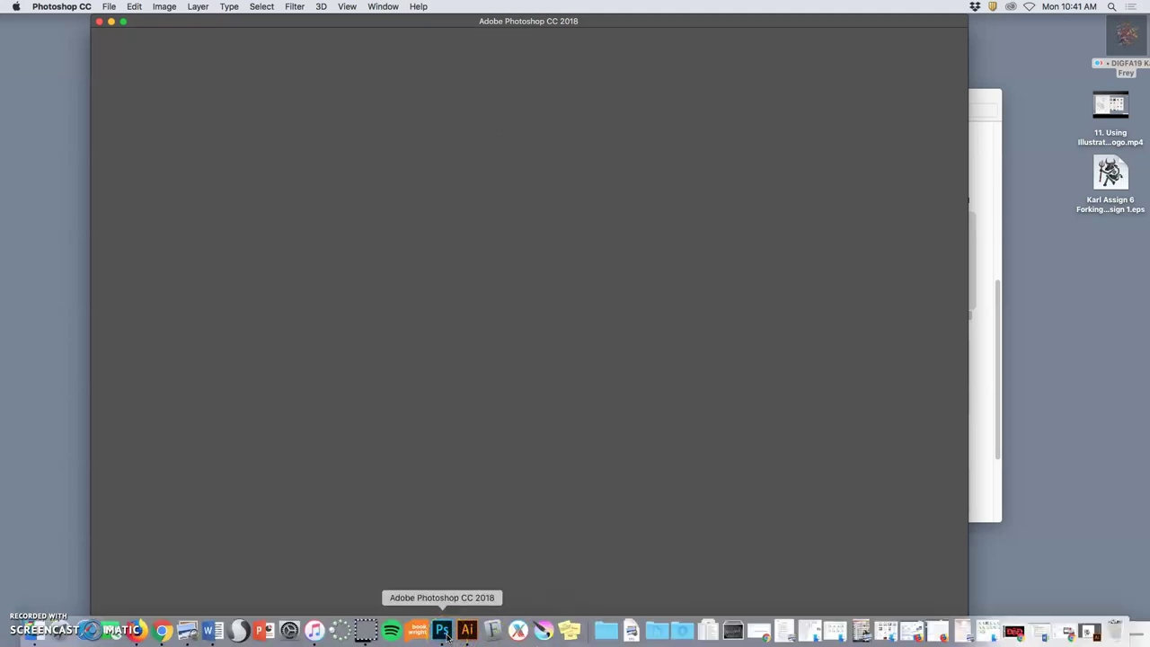
right_click(192, 633)
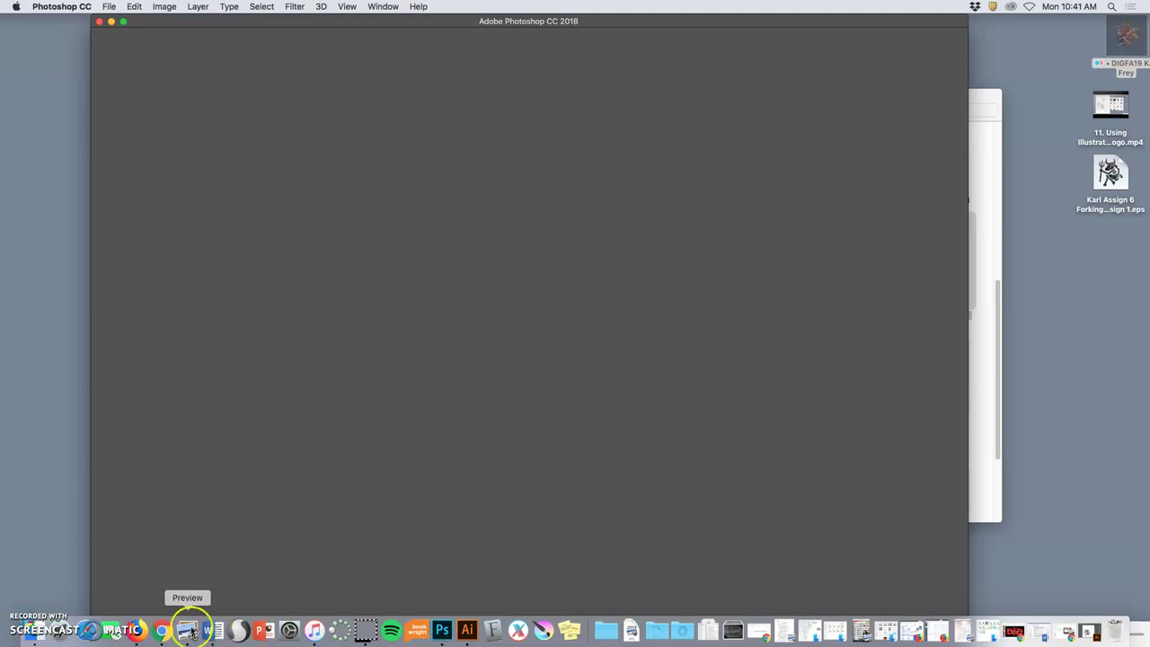
left_click(191, 594)
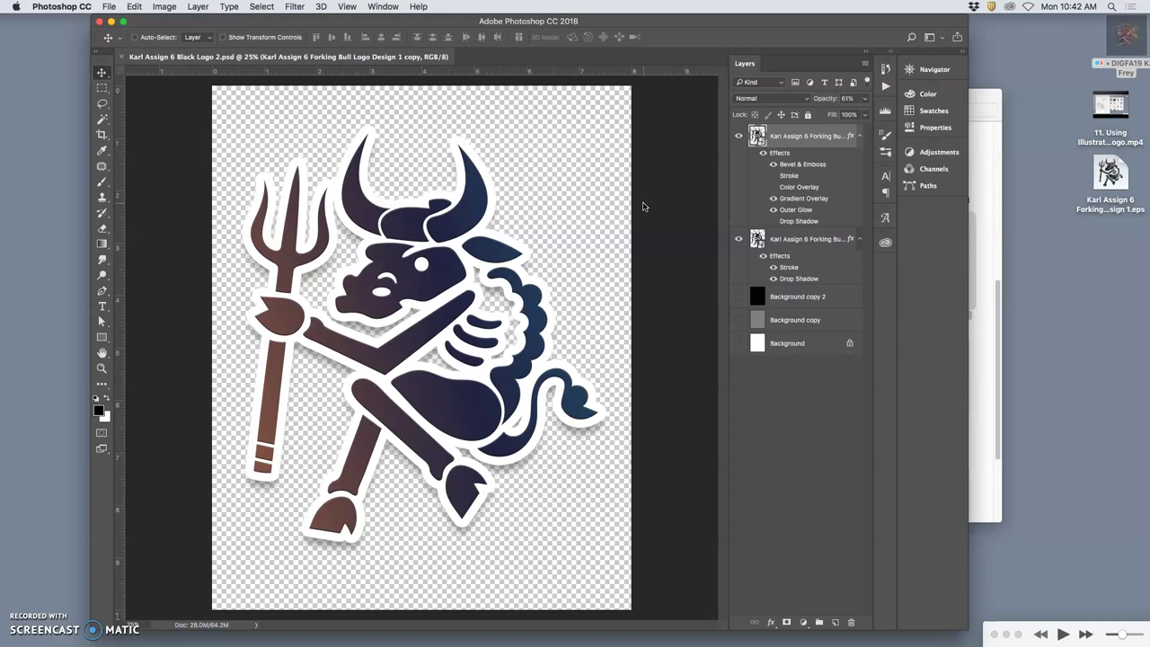
Toggle both logo layers and the second layer's effects, showing the white Background layer
left_click(738, 137)
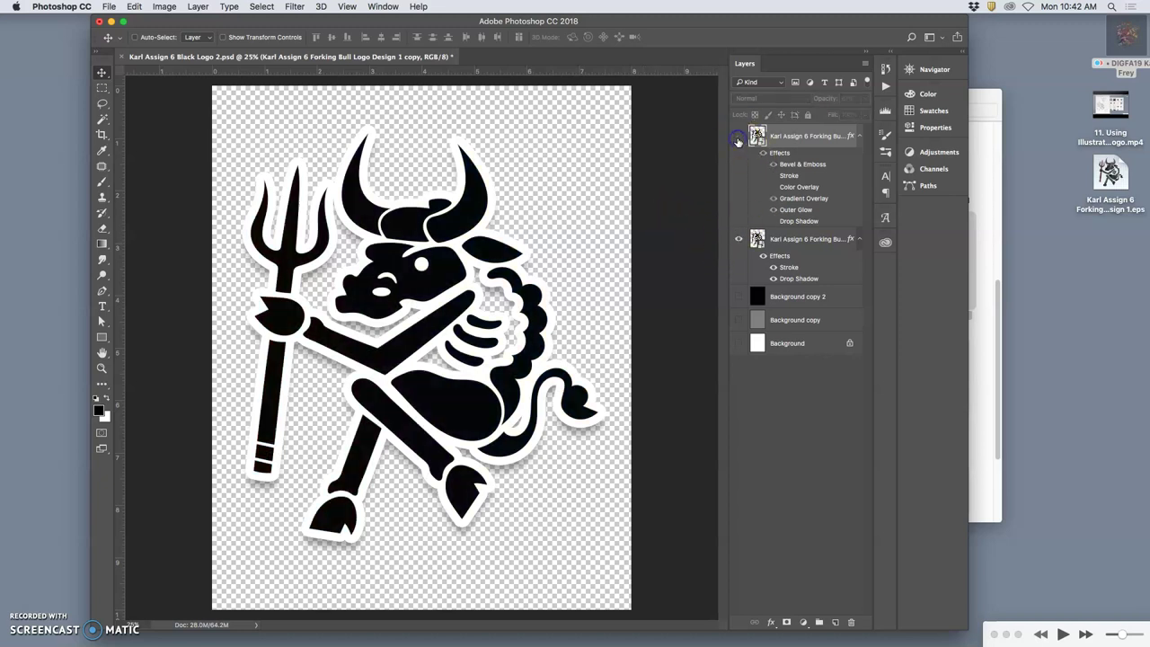
left_click(737, 240)
left_click(737, 240)
left_click(762, 257)
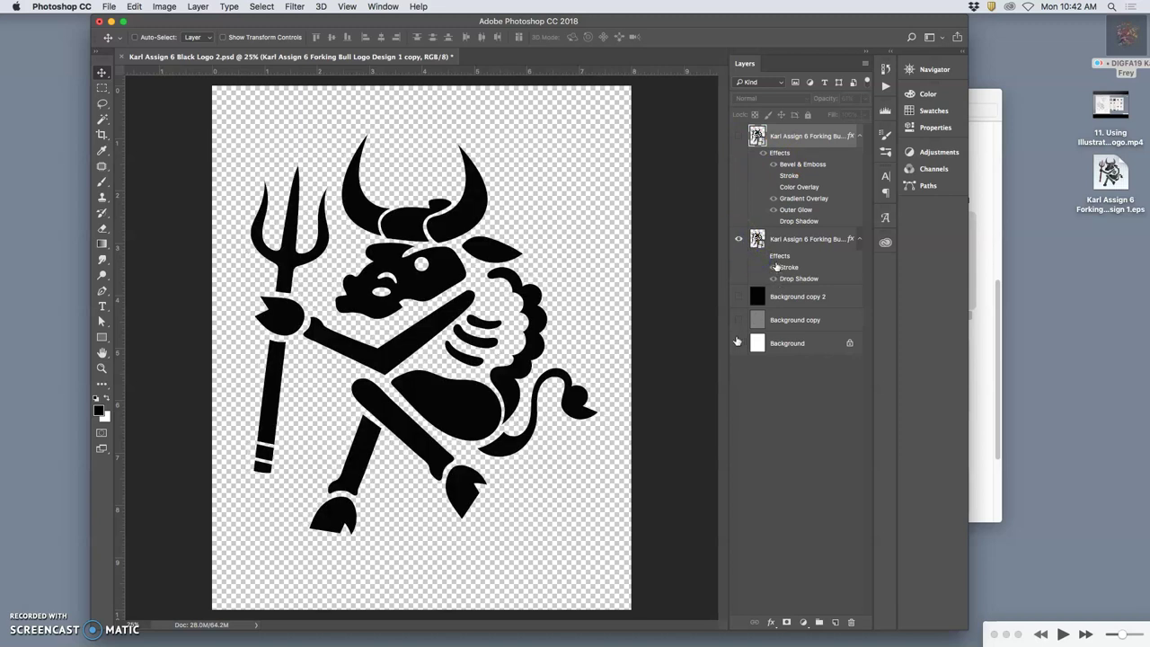
left_click(738, 343)
left_click(762, 257)
left_click(737, 136)
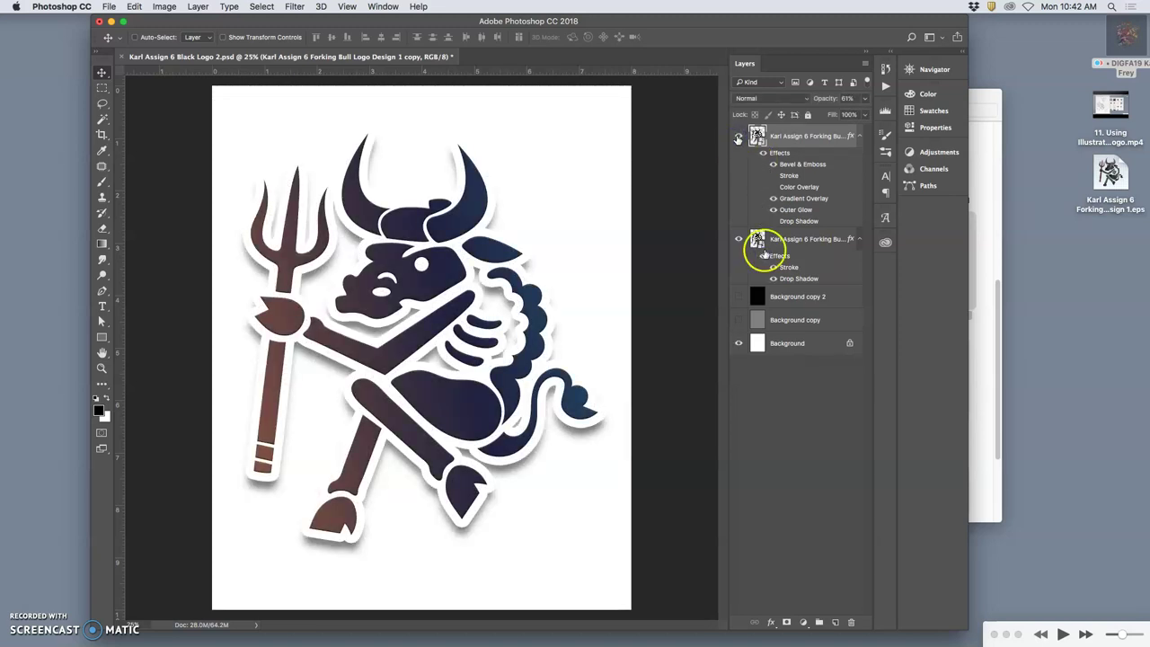
Compare backdrops, leaving the grey Background copy visible and Background copy 2 hidden
left_click(738, 240)
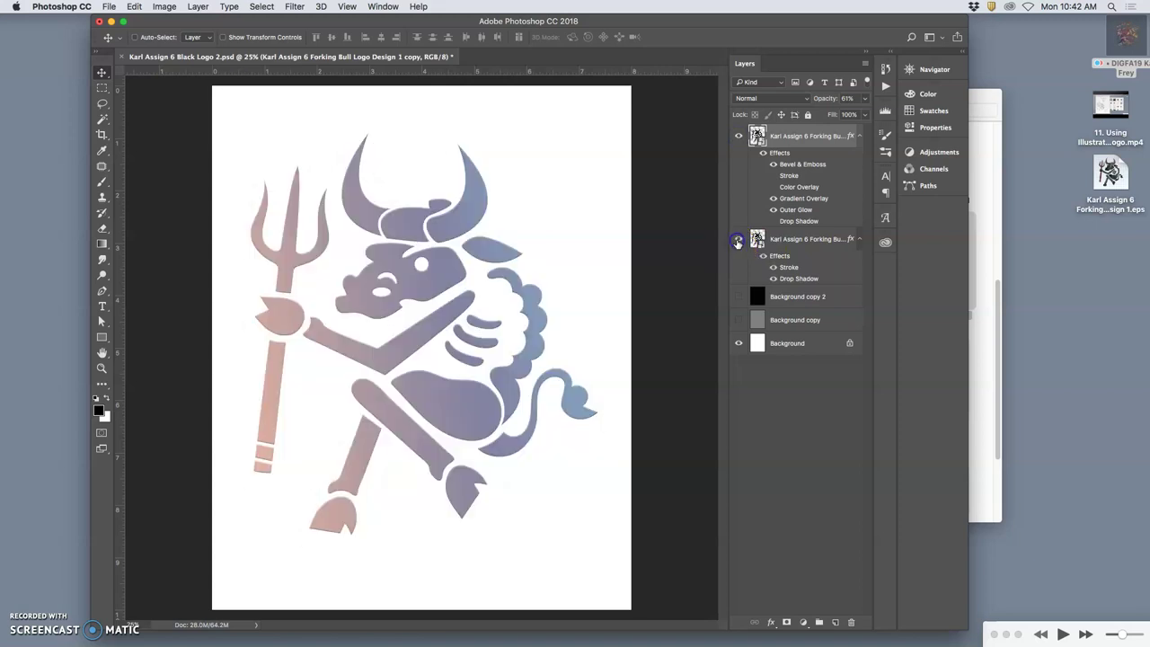
left_click(737, 240)
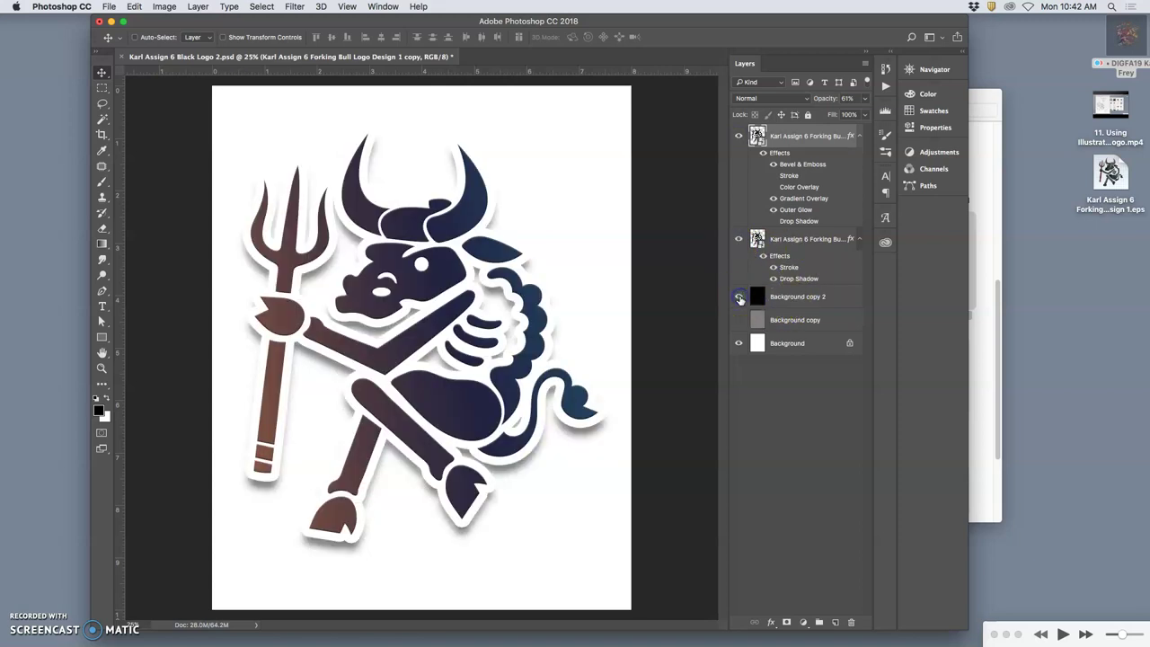
left_click(739, 298)
left_click(739, 319)
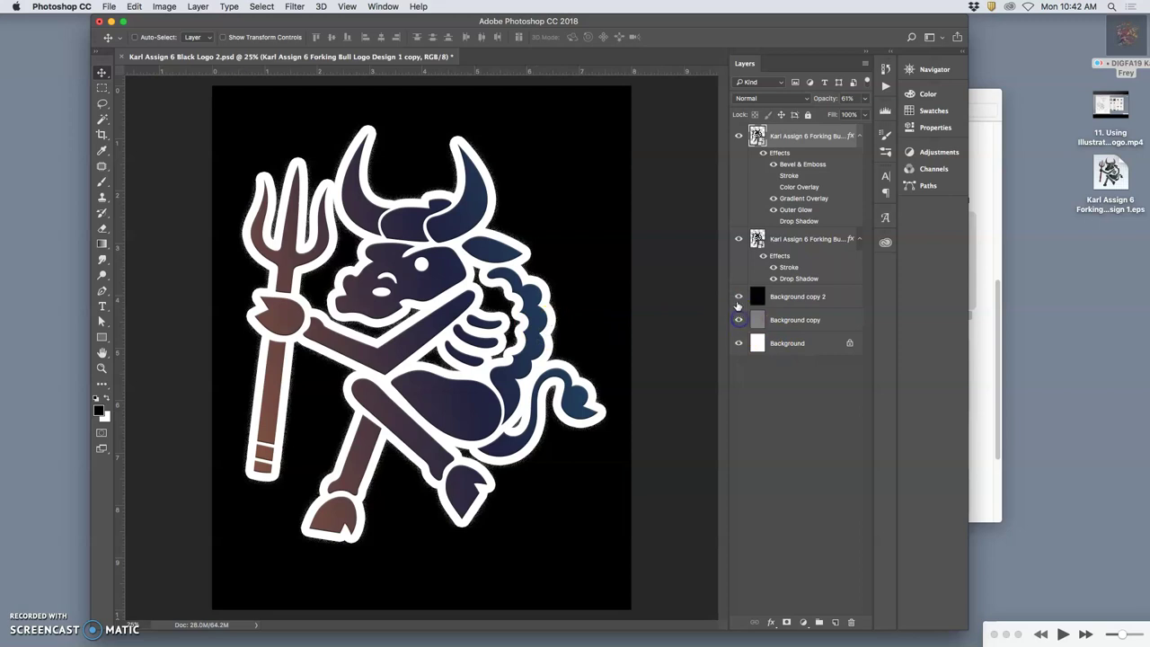
left_click(739, 298)
Compare both layers with and without effects, keep effects on, and drop the saved EPS onto the canvas
left_click(763, 256)
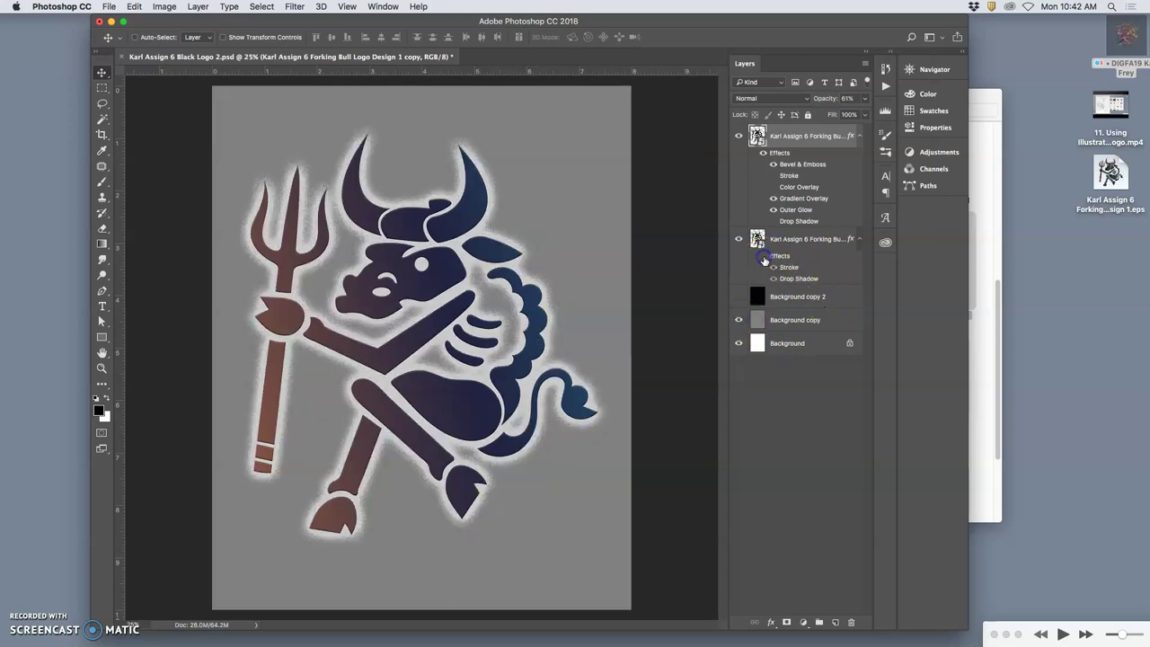
left_click(763, 256)
left_click(763, 256)
left_click(763, 256)
left_click(763, 256)
left_click(763, 257)
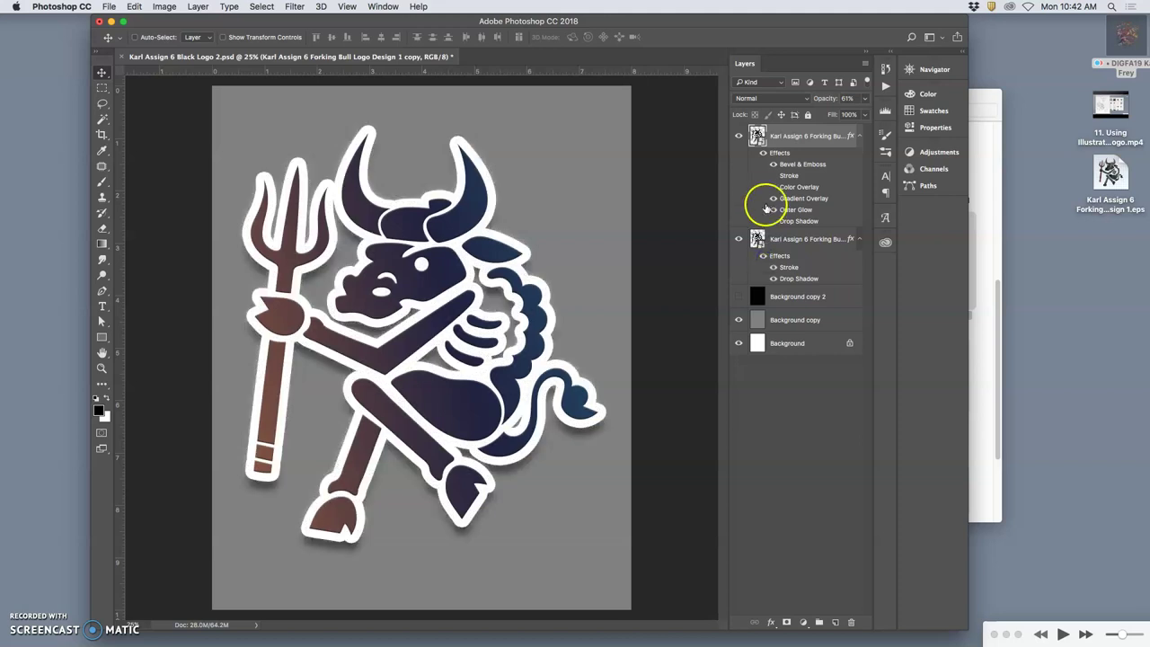
left_click(763, 154)
left_click(762, 155)
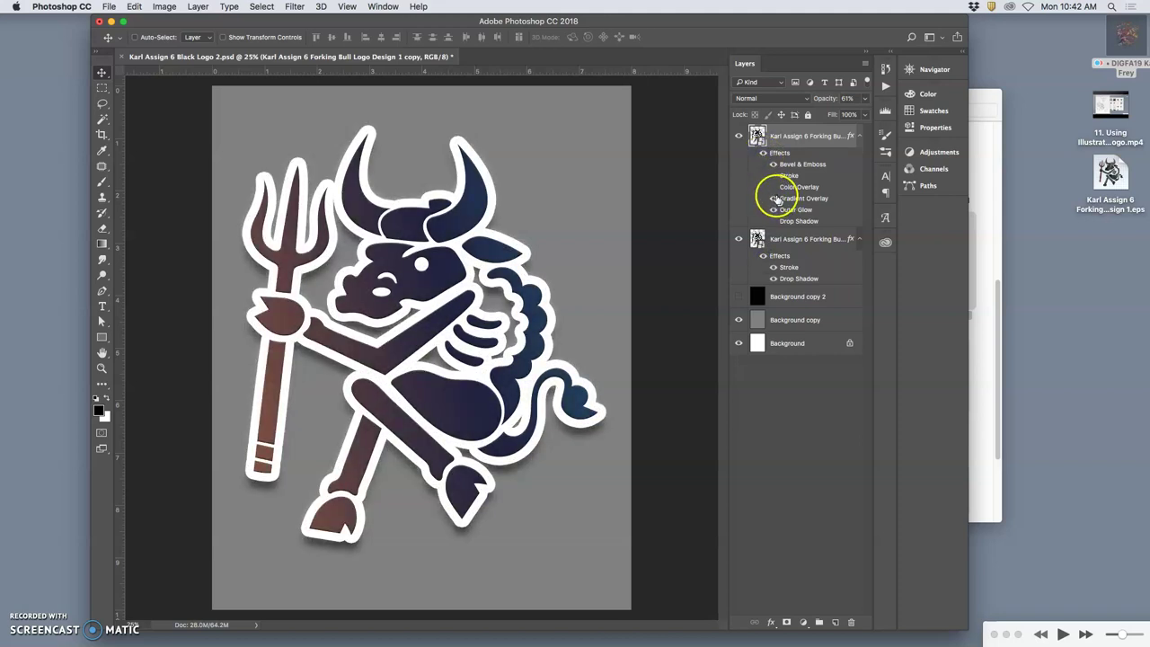
left_click_drag(1127, 174, 436, 328)
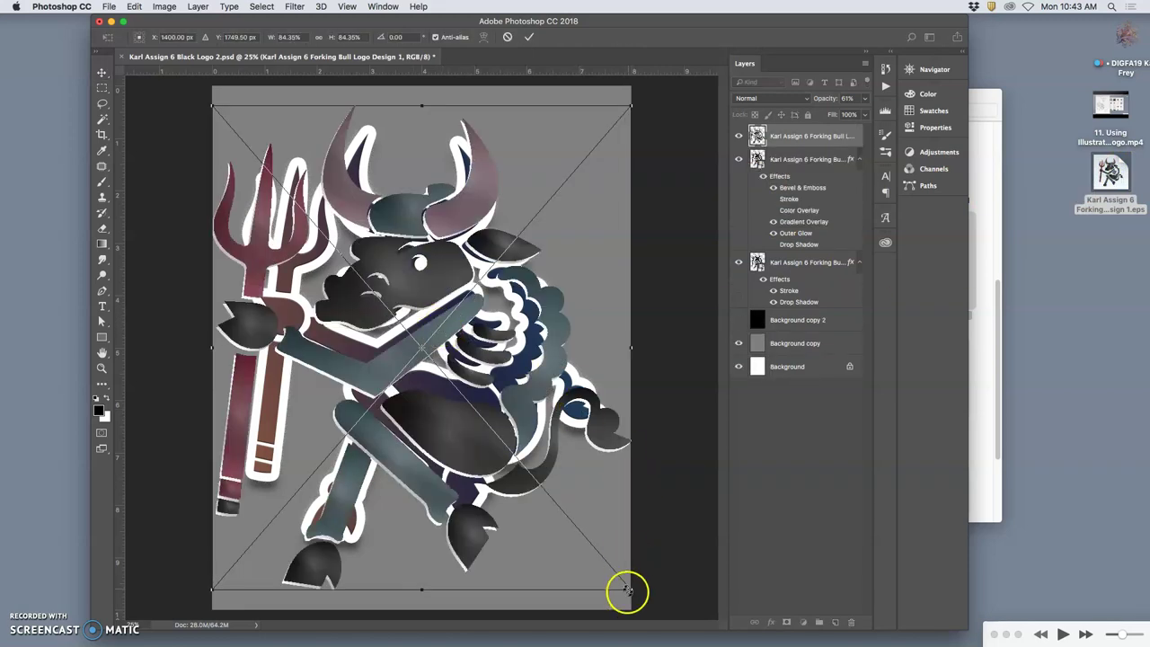
Scale the placed EPS bull to about 70%, nudge it upward to align, and commit
left_click_drag(628, 587, 583, 558)
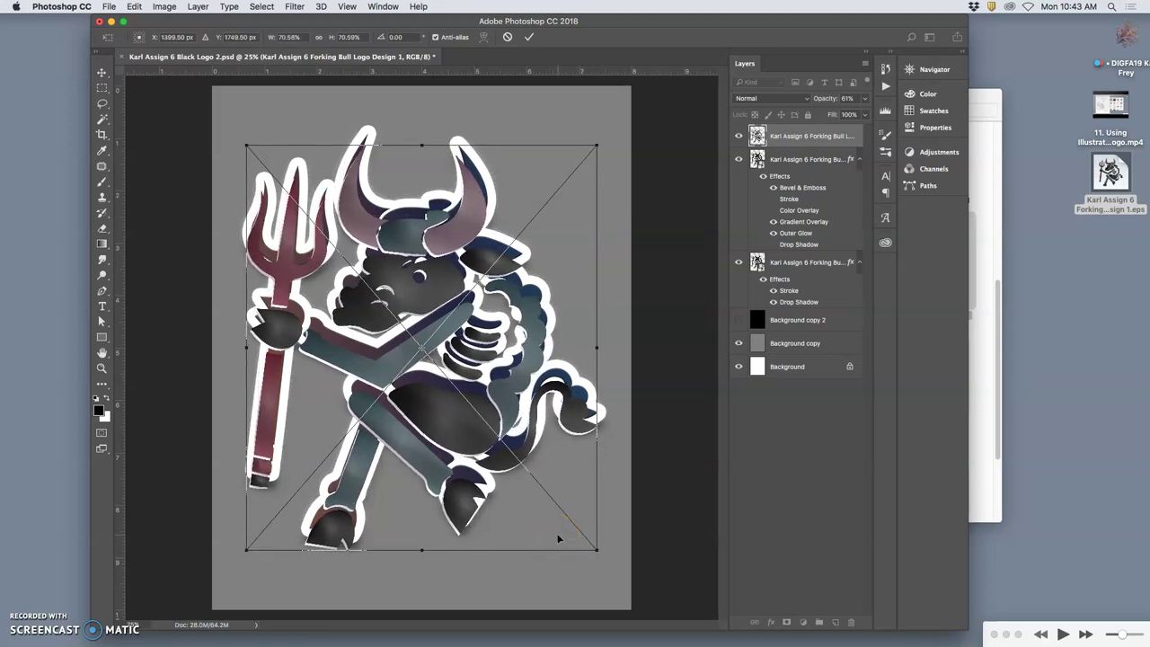
left_click_drag(454, 424, 456, 407)
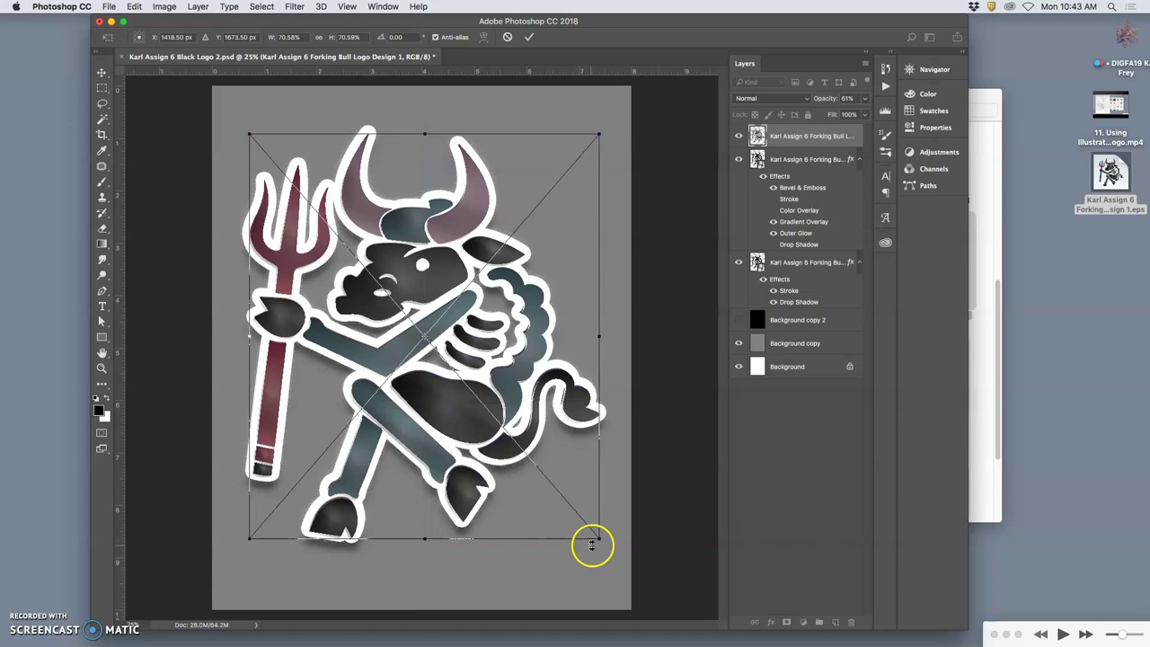
left_click_drag(598, 537, 595, 537)
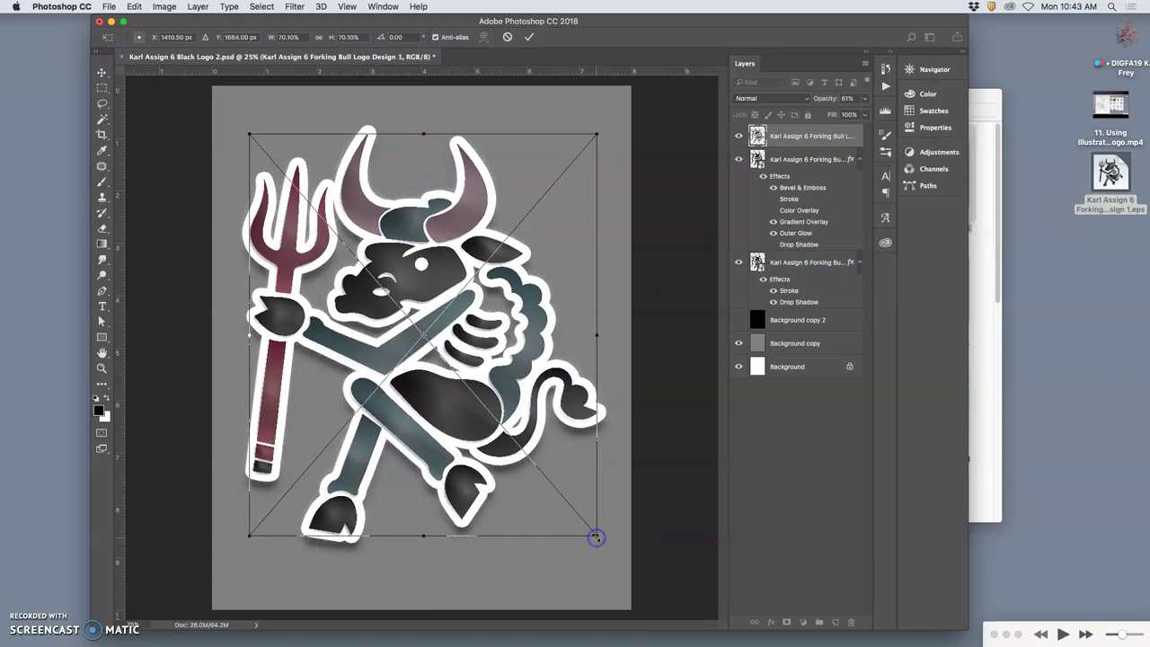
key("Return")
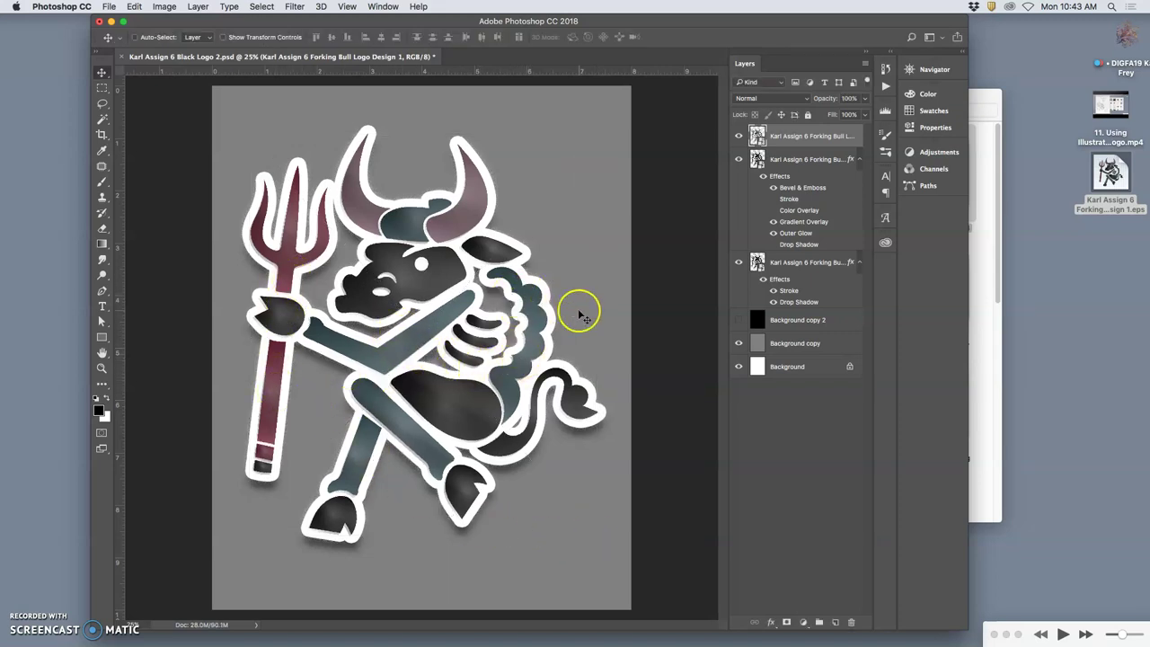
Hide two bull layers and toggle the background copies, ending with black and grey shown
left_click(738, 160)
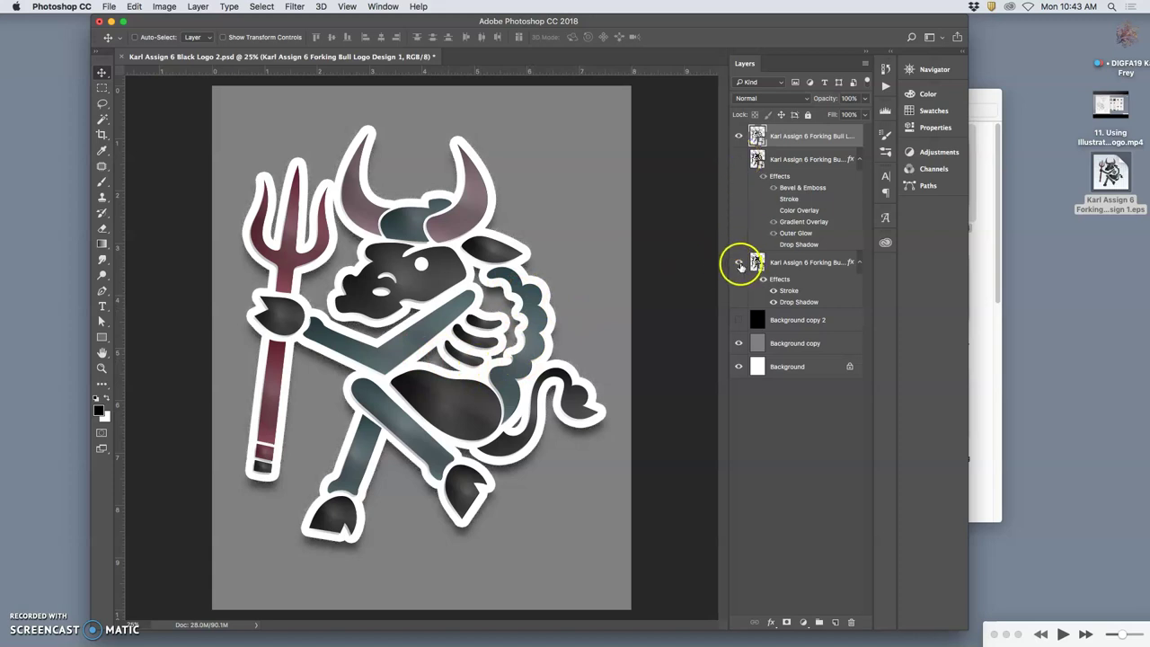
left_click(738, 261)
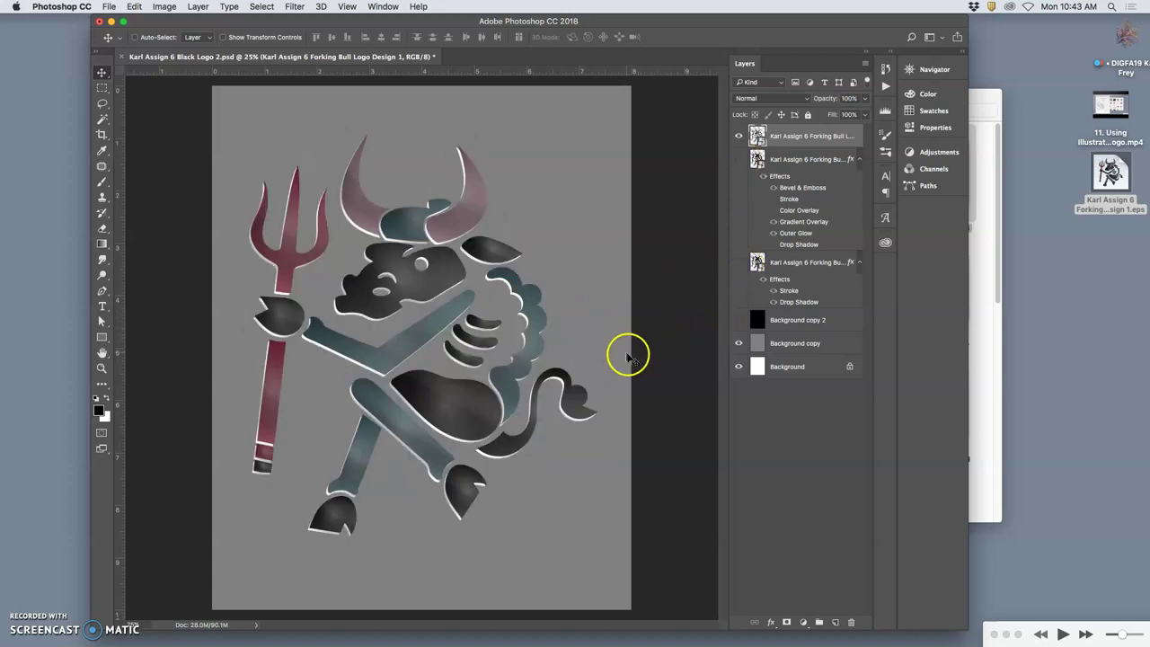
left_click(738, 320)
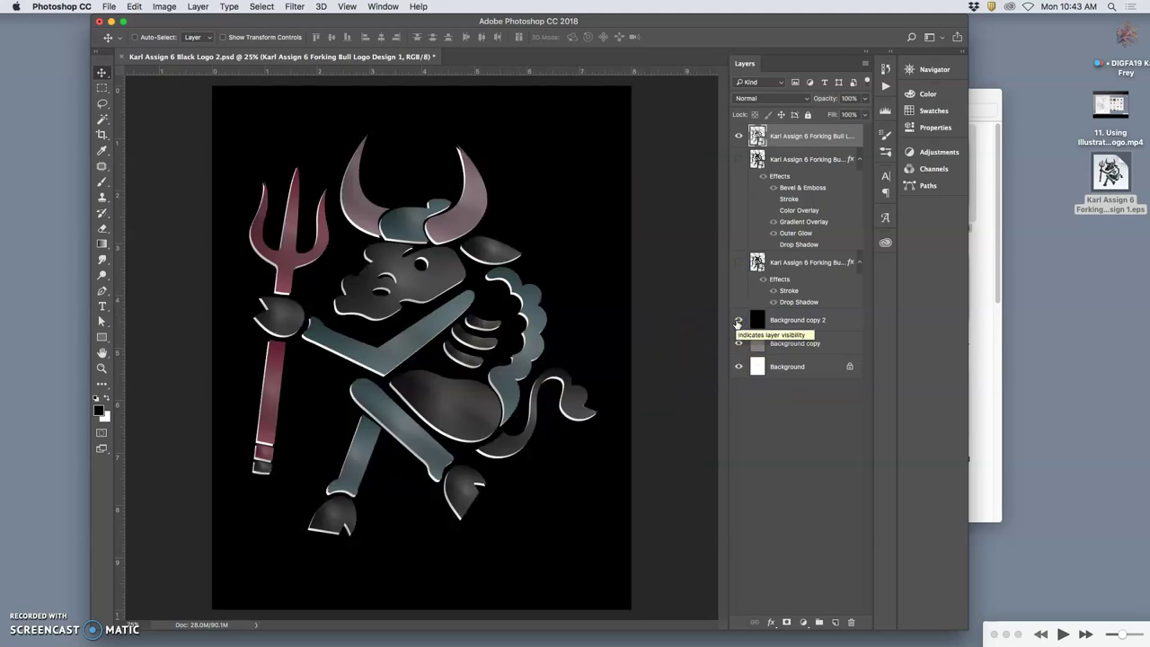
left_click_drag(739, 321, 740, 347)
left_click(739, 347)
left_click(739, 322)
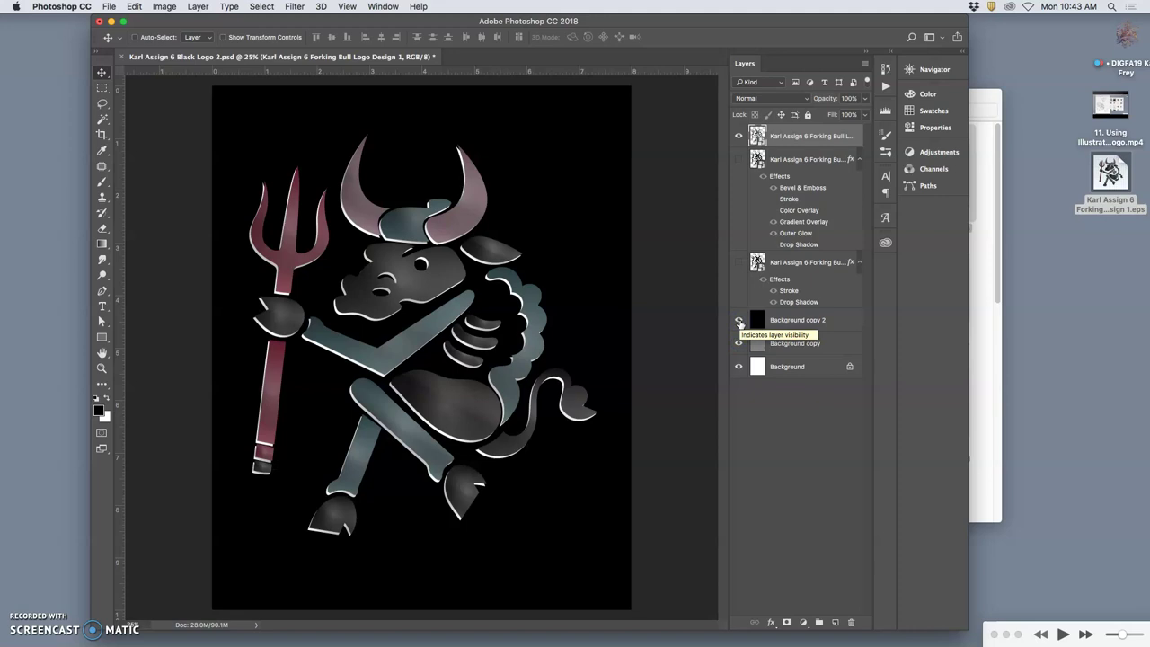
Compare the glowing and white-outlined bull versions, then select the white-outlined bull layer
left_click(740, 160)
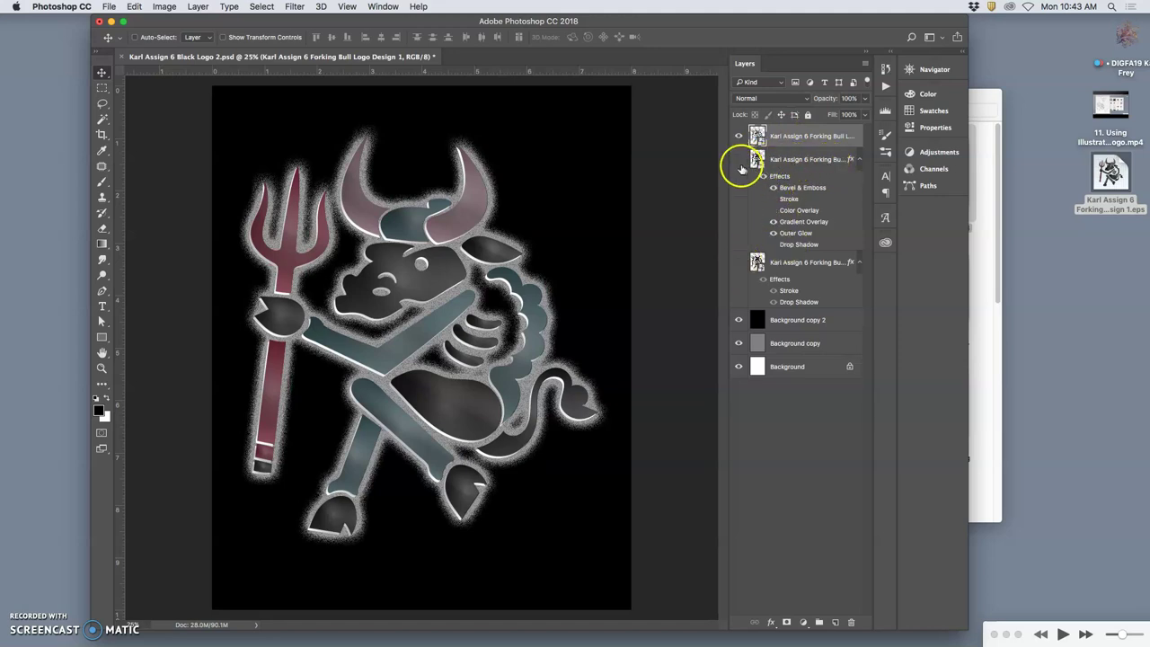
left_click(739, 263)
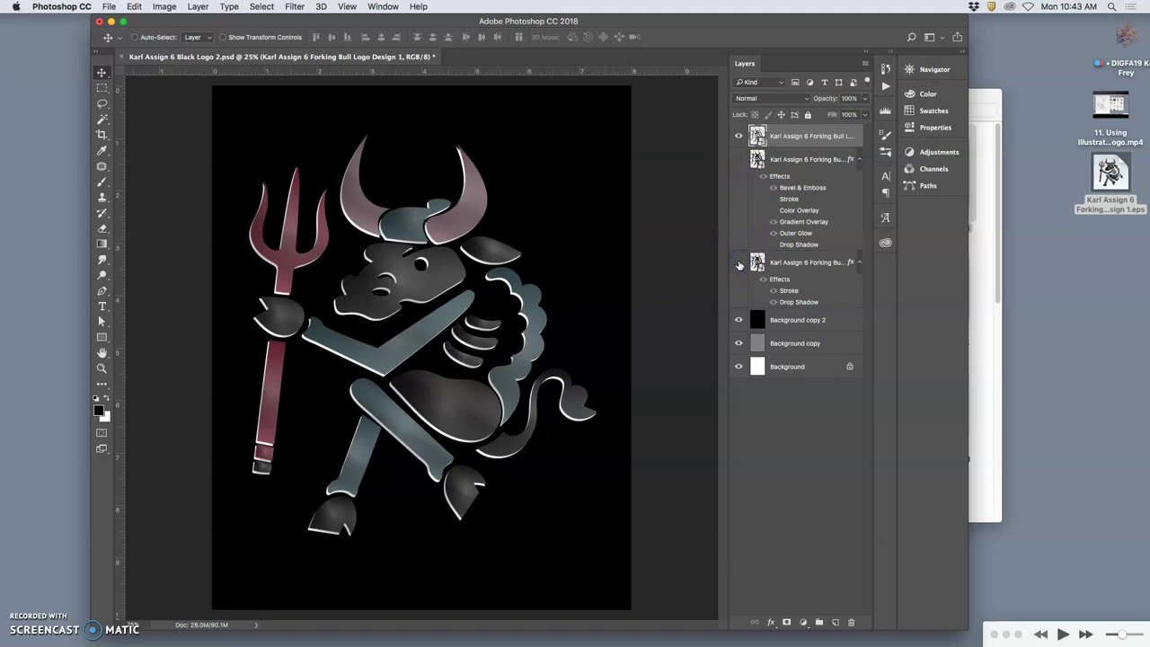
left_click(739, 262)
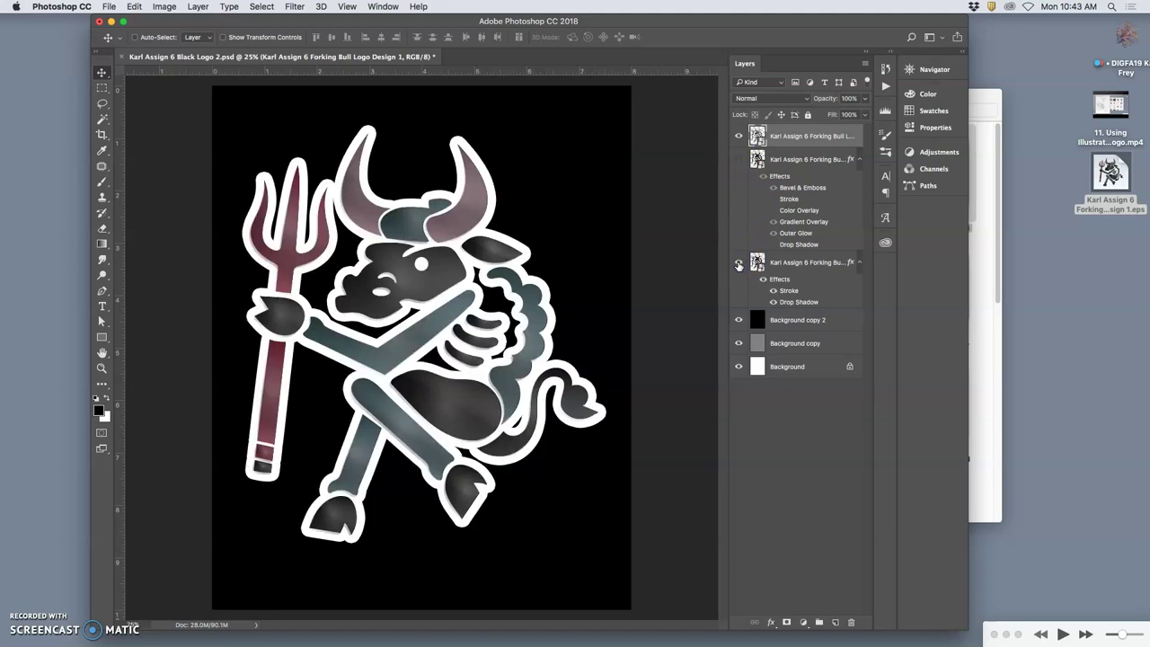
left_click(738, 263)
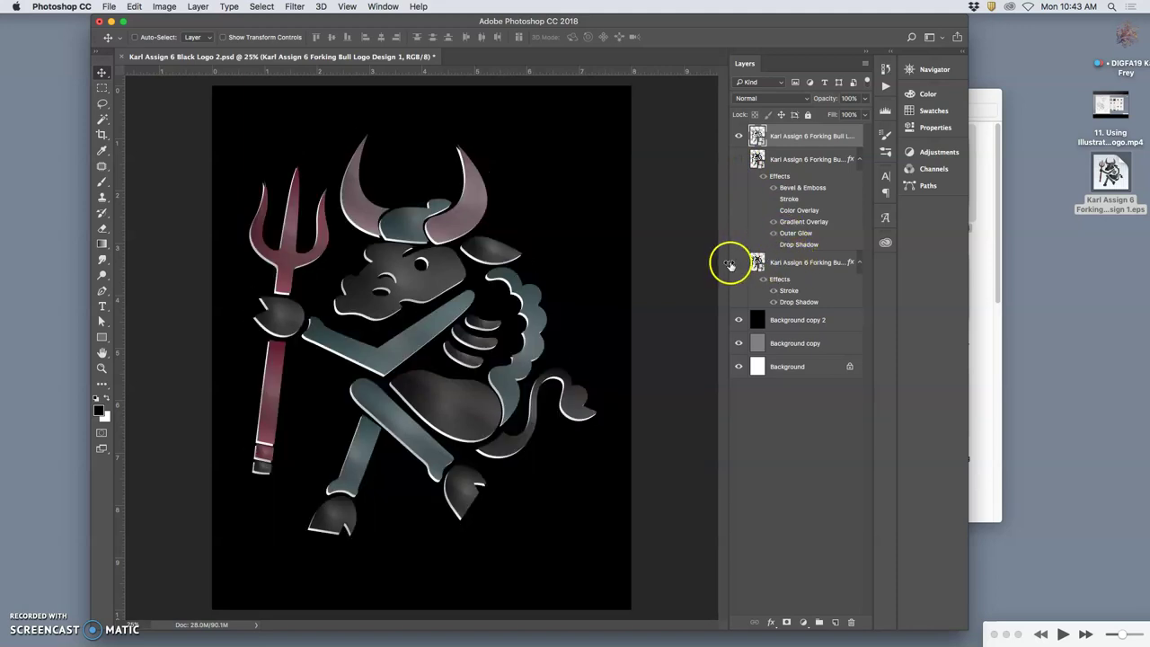
left_click(738, 263)
left_click(790, 265)
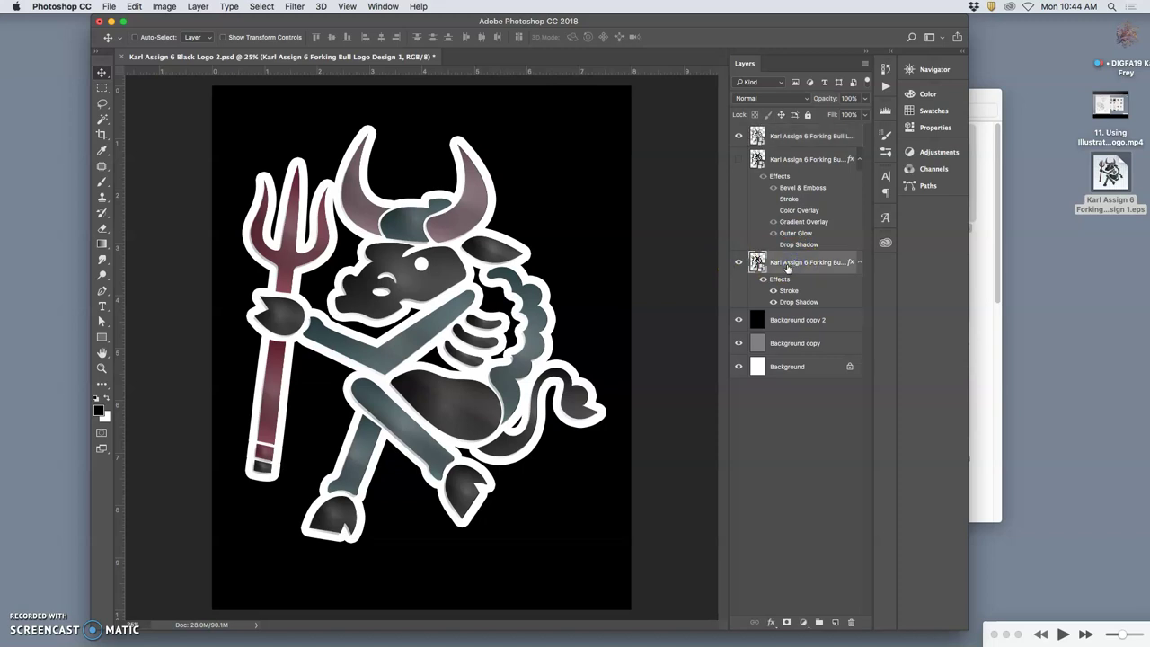
Duplicate the white-outlined bull layer, move the copy to the top, and delete the unstyled bull layer
key("super+j")
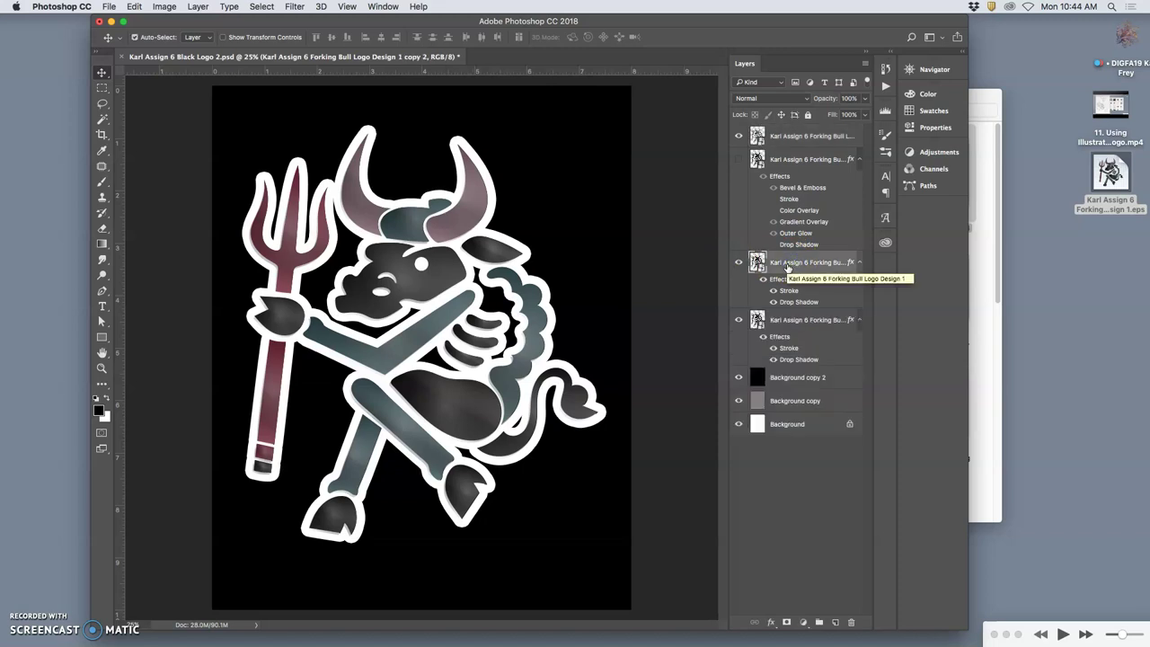
left_click(780, 274)
left_click_drag(781, 281, 776, 136)
left_click(790, 299)
key("Delete")
Hide the lower outlined layer, turn off the top layer's white Stroke, and hide the black background
left_click(738, 296)
left_click(763, 153)
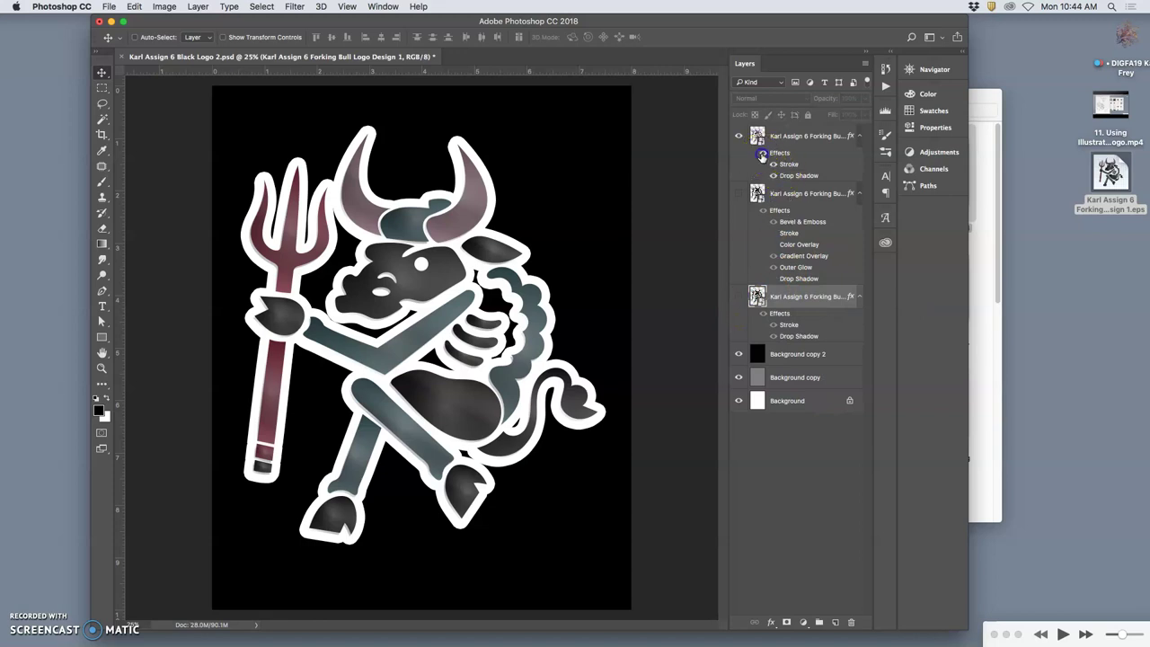
left_click(763, 154)
left_click(762, 154)
left_click(762, 155)
left_click(772, 165)
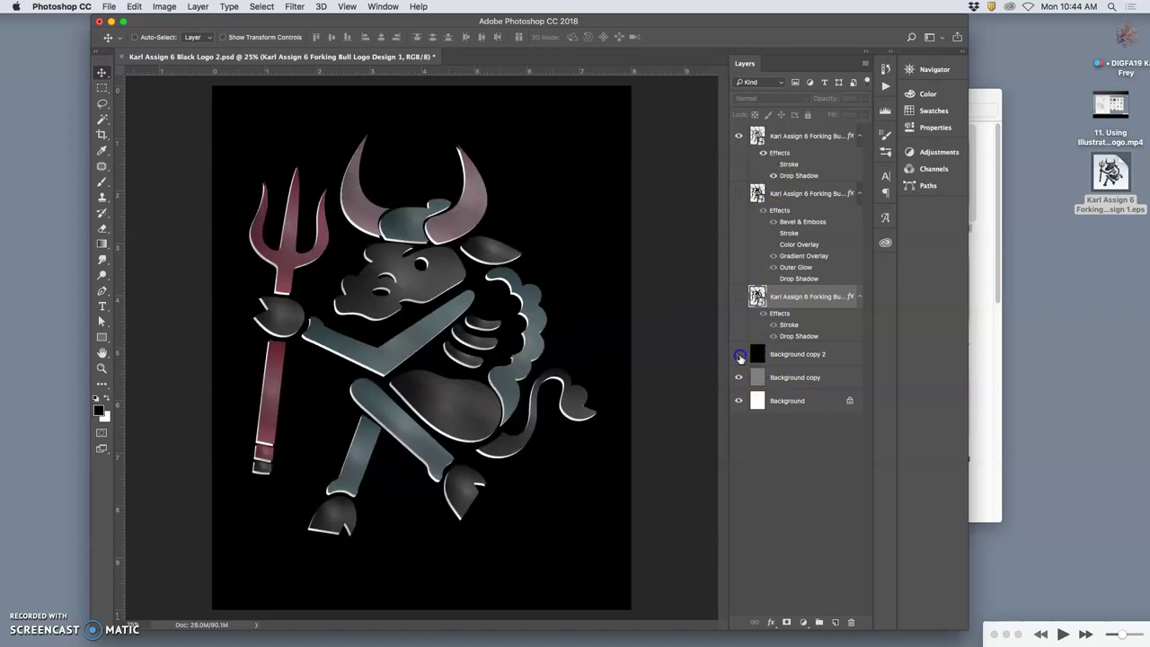
left_click(738, 354)
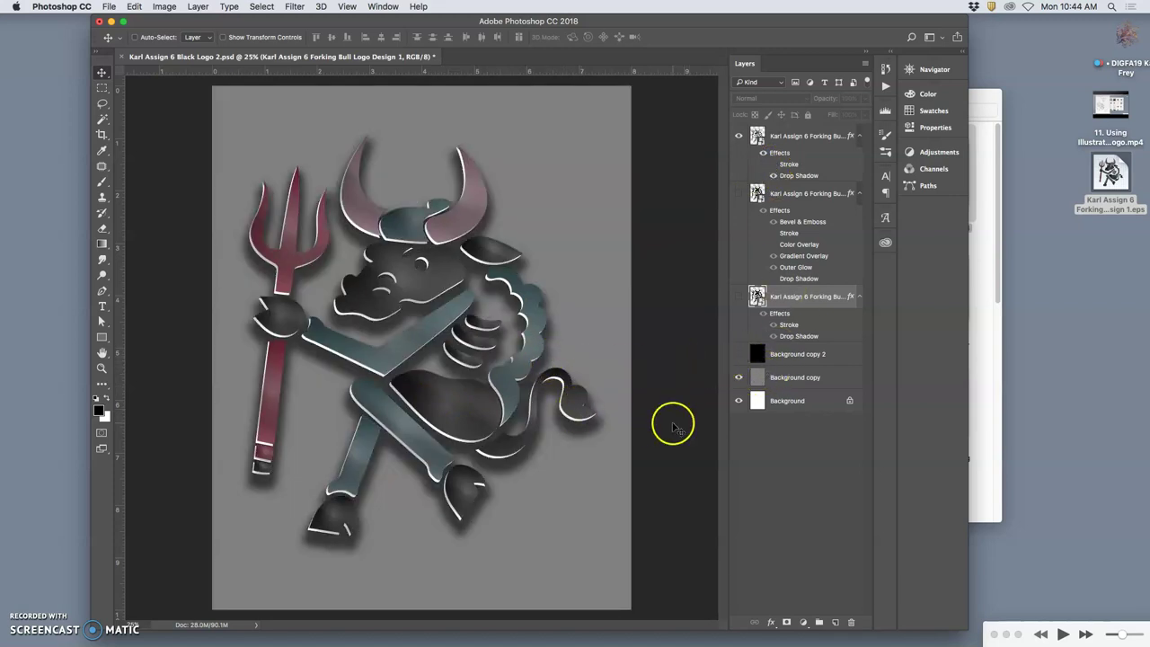
Lower the Drop Shadow opacity to 44% and reduce its size
double_click(799, 176)
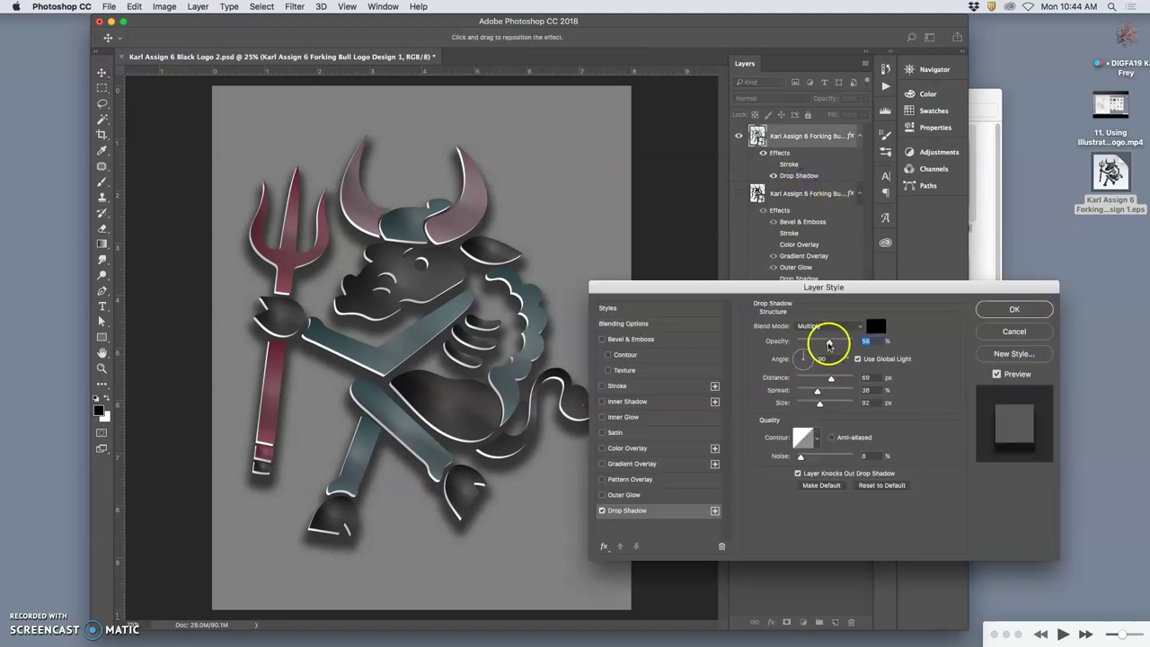
left_click(829, 345)
left_click_drag(829, 344, 820, 343)
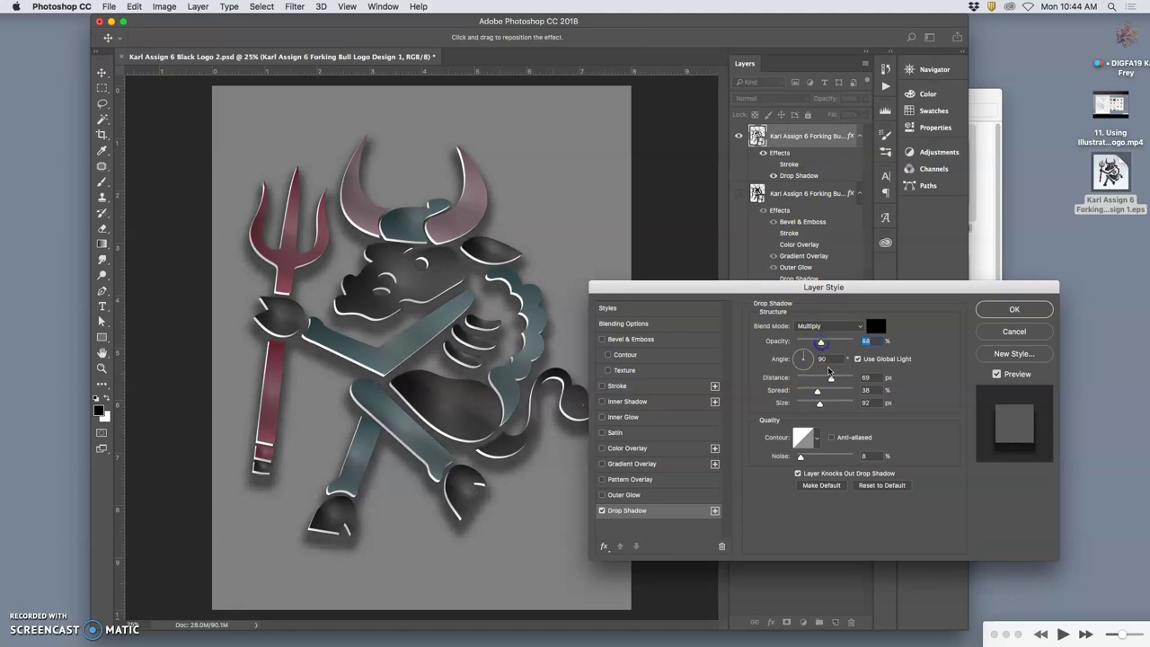
mouse_move(820, 403)
left_mouse_down()
mouse_move(821, 378)
mouse_move(810, 379)
mouse_move(820, 405)
mouse_move(809, 404)
left_mouse_up()
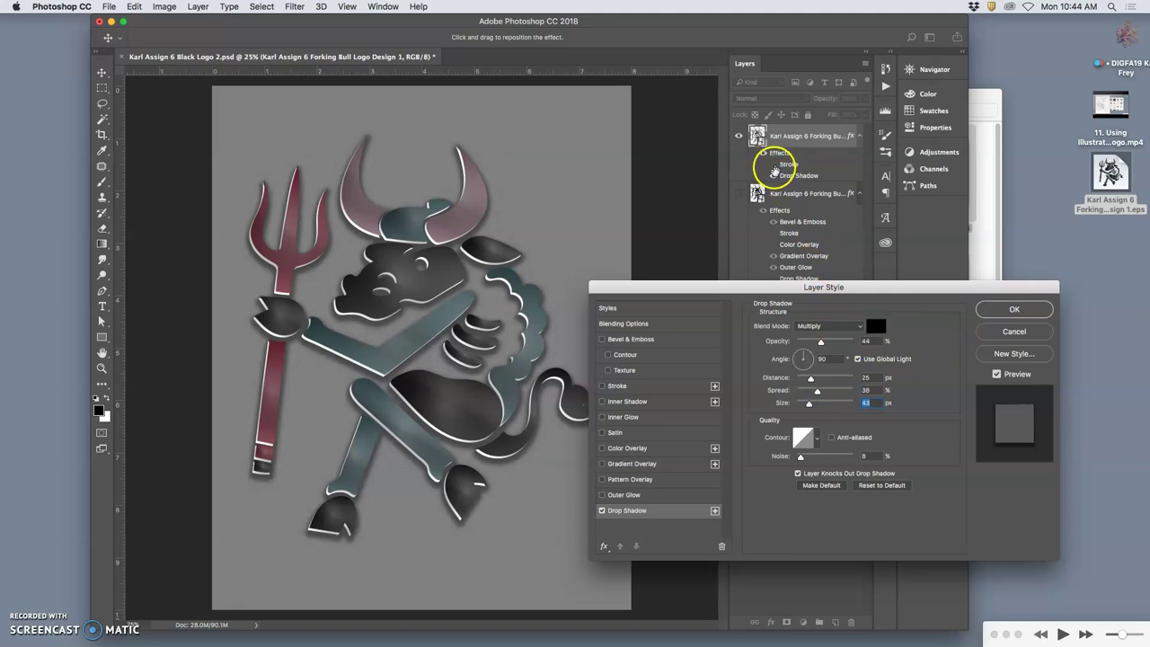
Re-enable the white Stroke effect and set its size to 35 px
left_click(602, 385)
left_click(620, 386)
left_click_drag(813, 329, 803, 327)
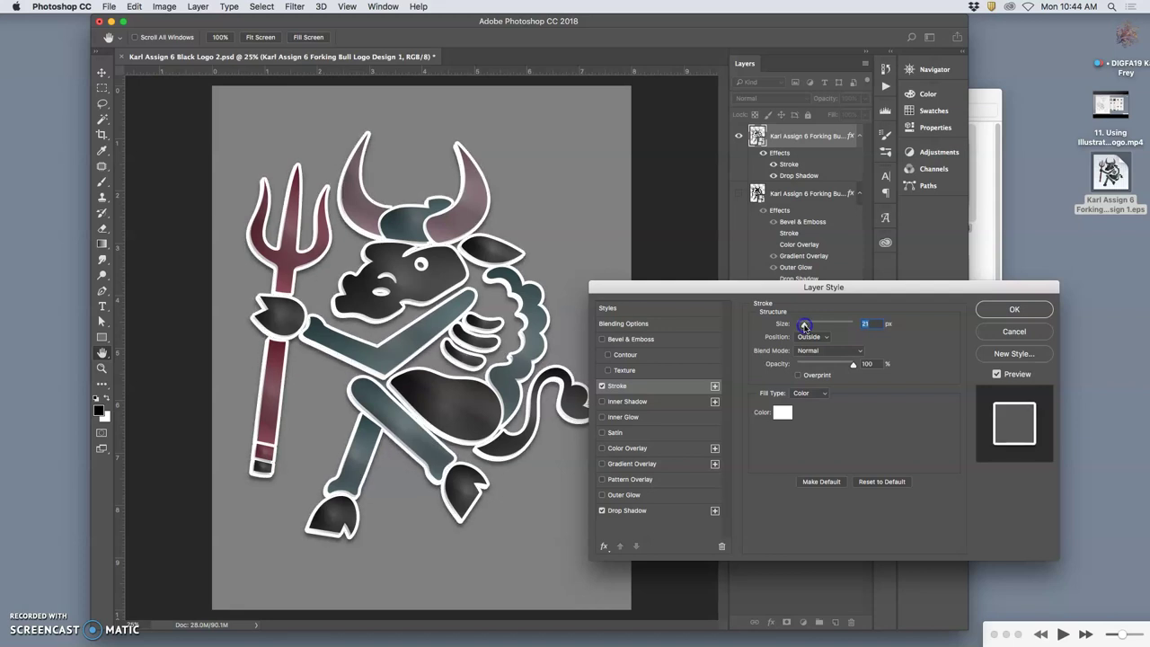
left_click_drag(804, 325, 809, 325)
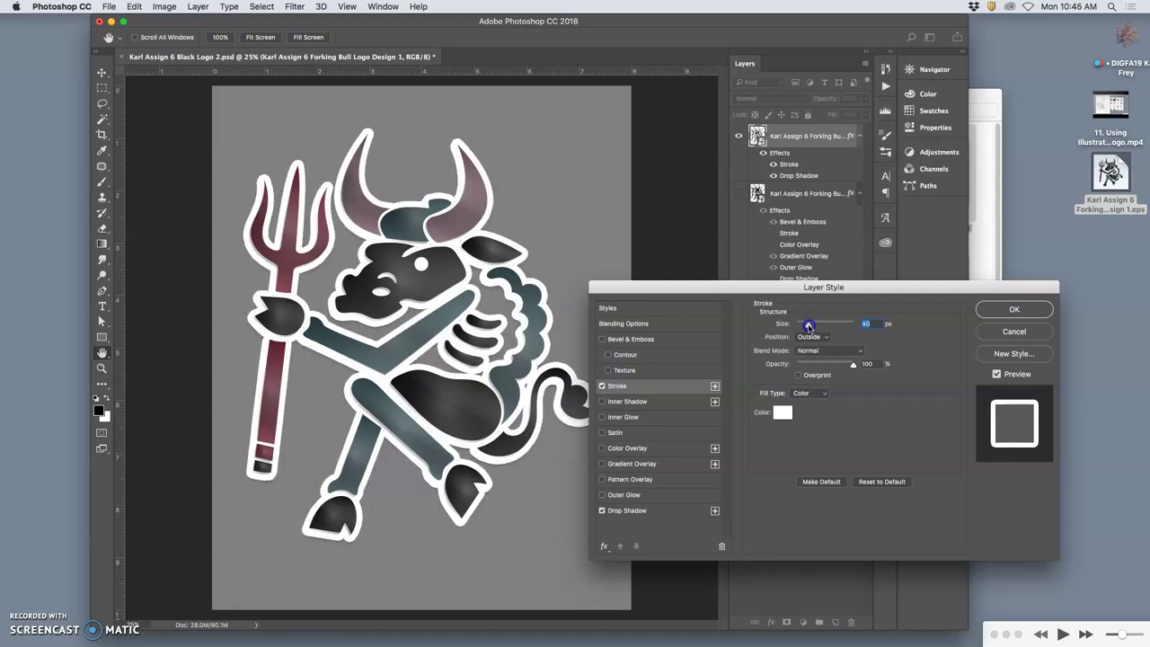
left_click_drag(809, 326, 808, 326)
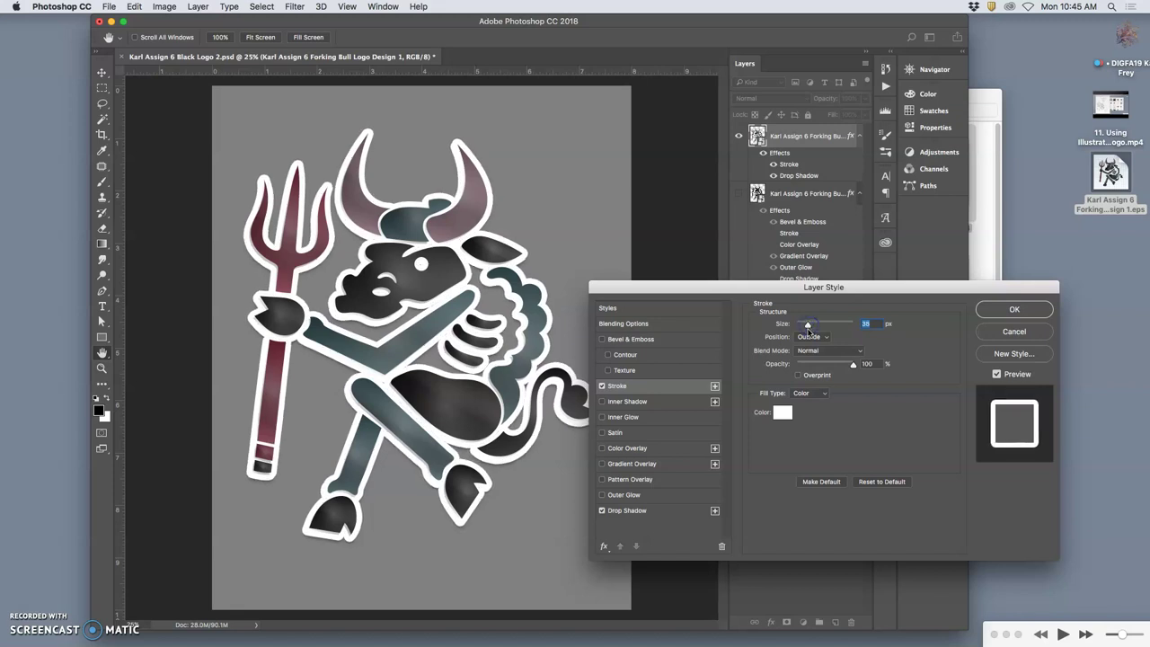
Apply the style, zoom to 100%, and widen the top layer's white Stroke to 60 px
left_click(999, 311)
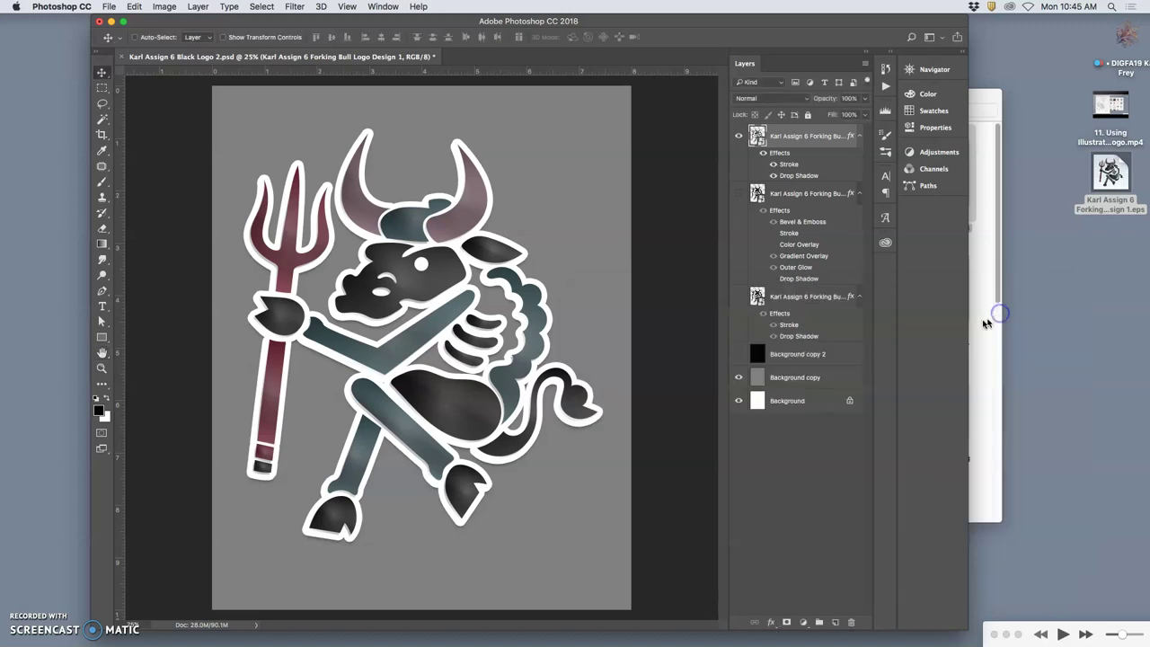
key("super+equal")
key("super+equal")
key("super+equal")
key("super+equal")
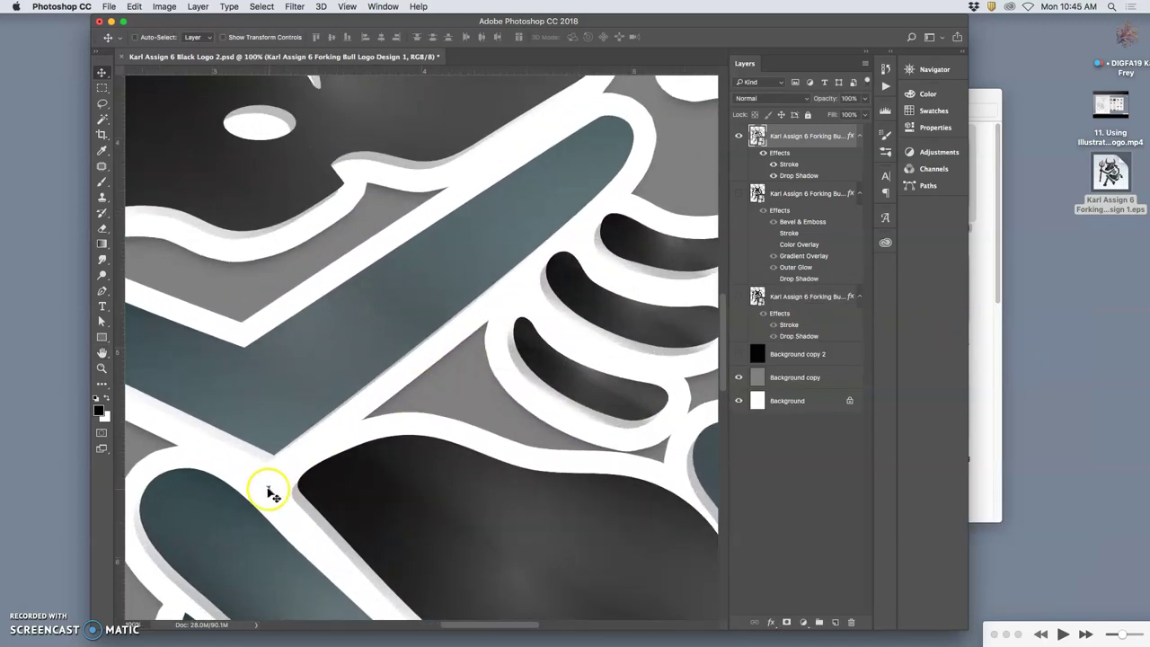
left_click(784, 164)
double_click(785, 164)
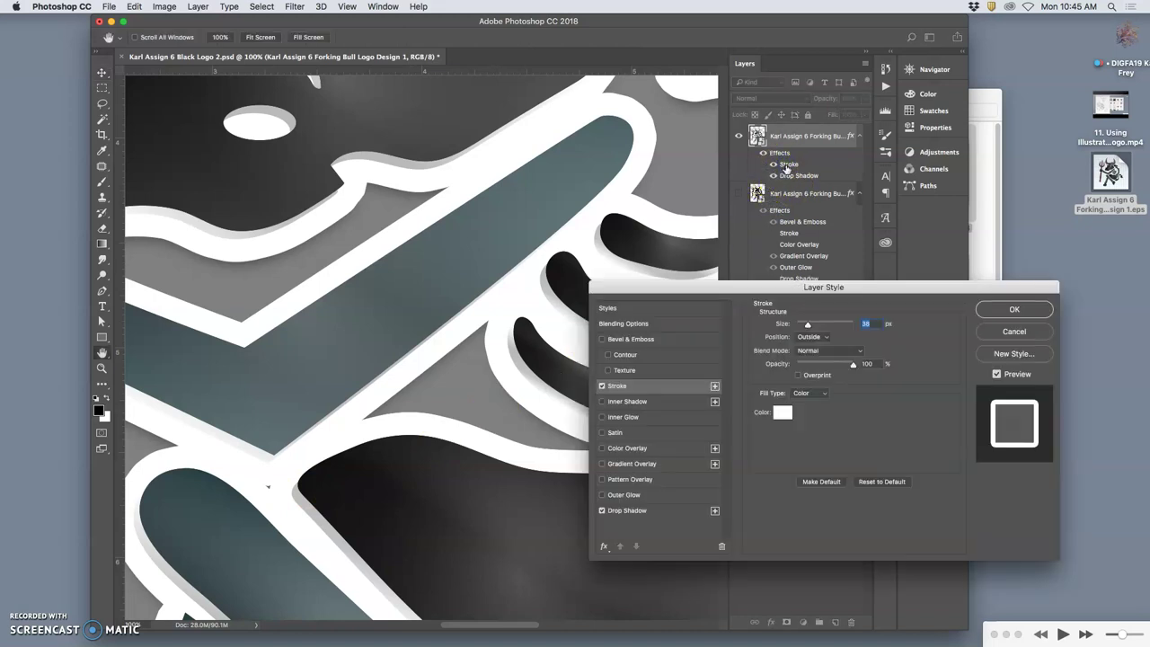
left_click(808, 326)
left_click_drag(808, 327, 810, 326)
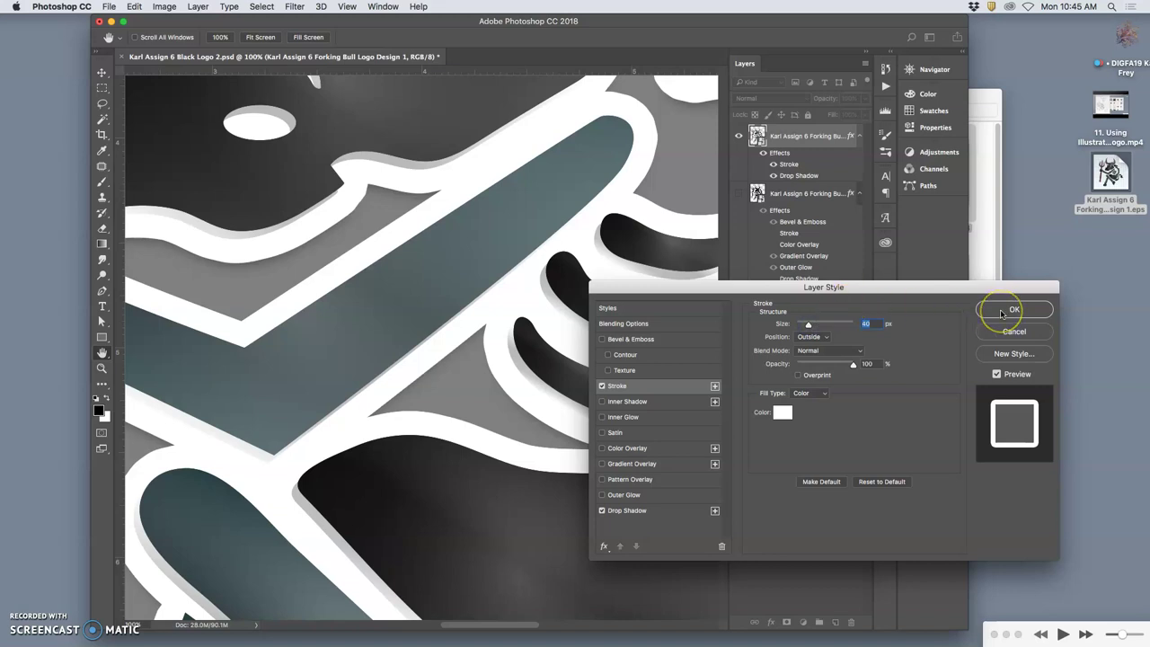
Enable Bevel & Emboss with Texture and set the bevel style to Outer Bevel
left_click(615, 340)
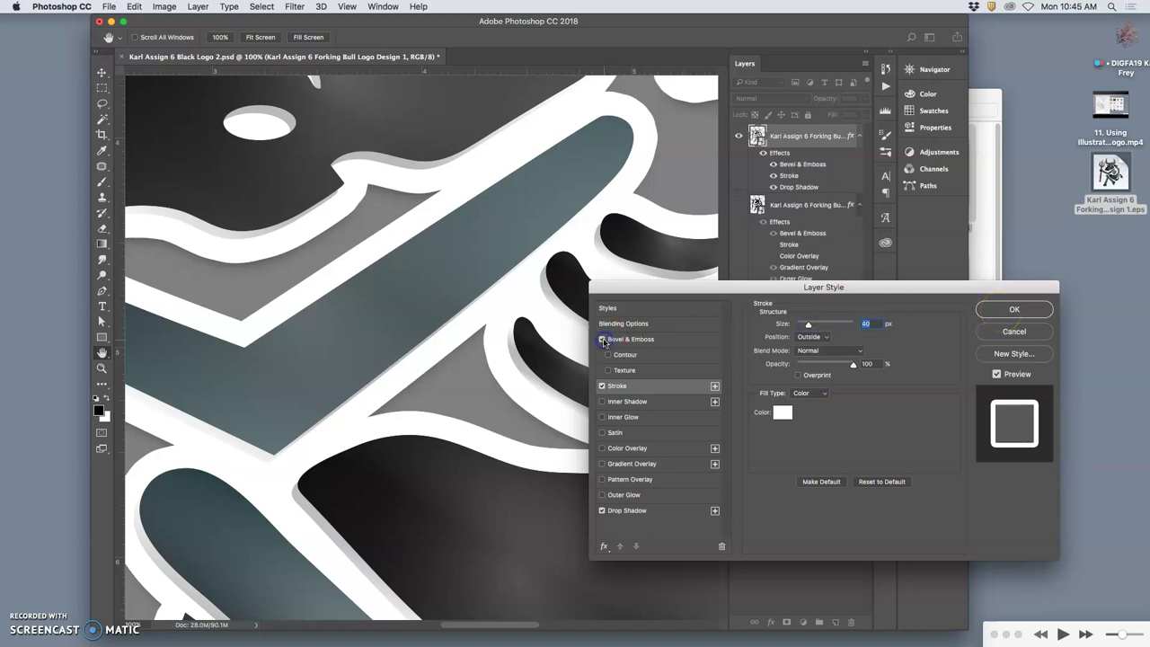
left_click(608, 370)
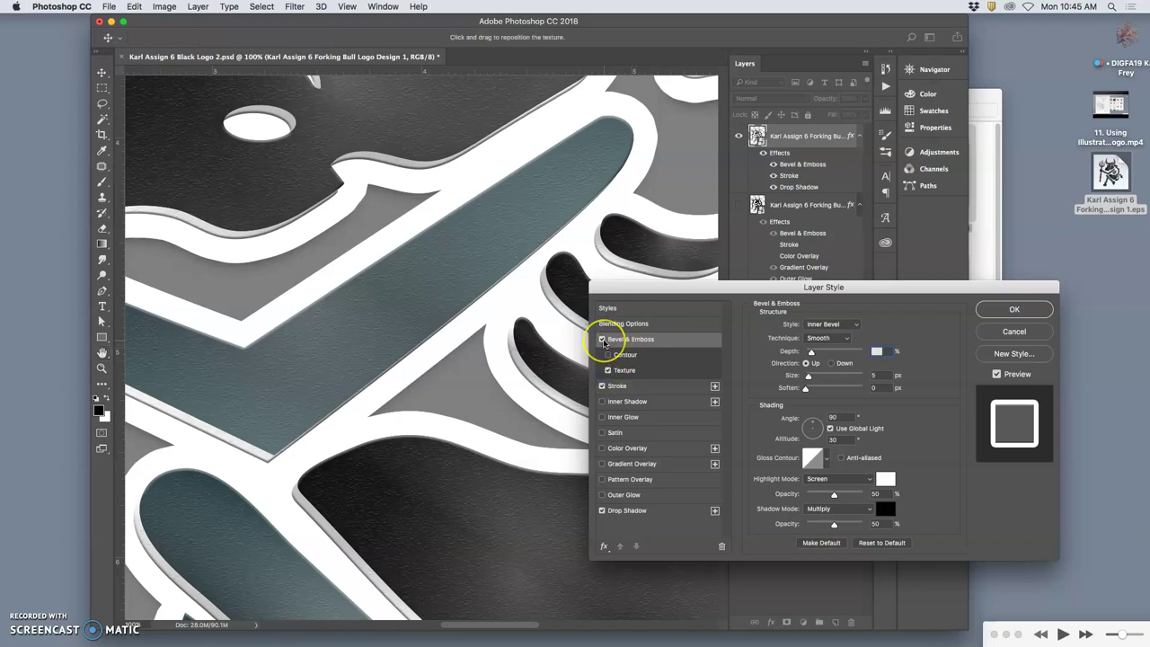
left_click(851, 323)
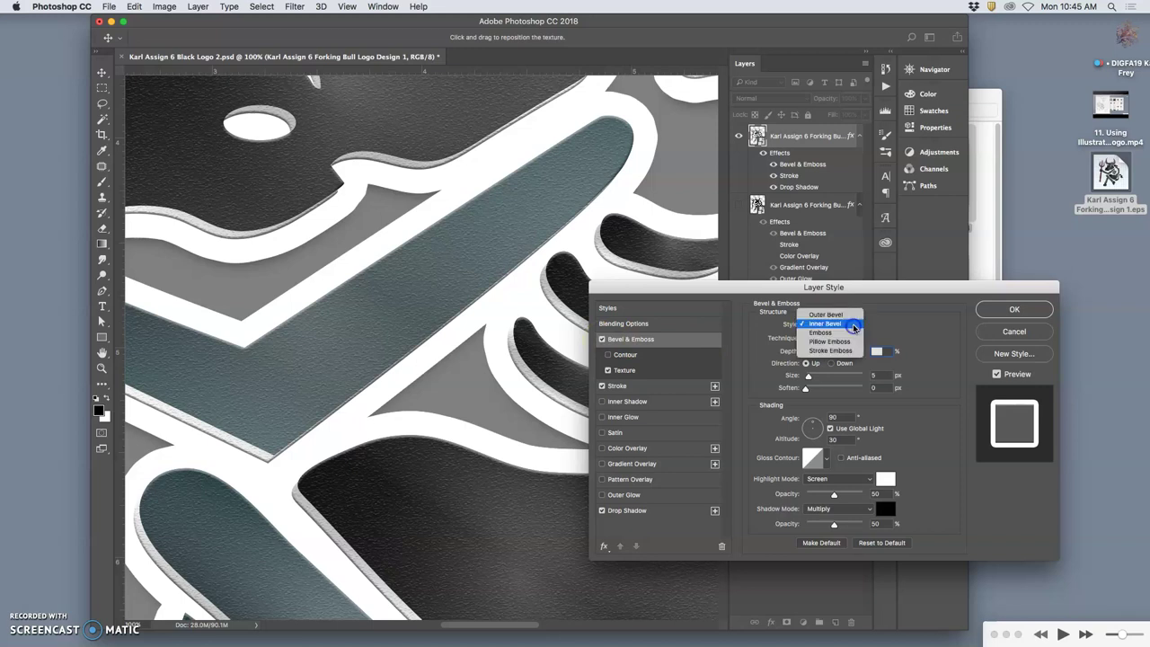
left_click(836, 333)
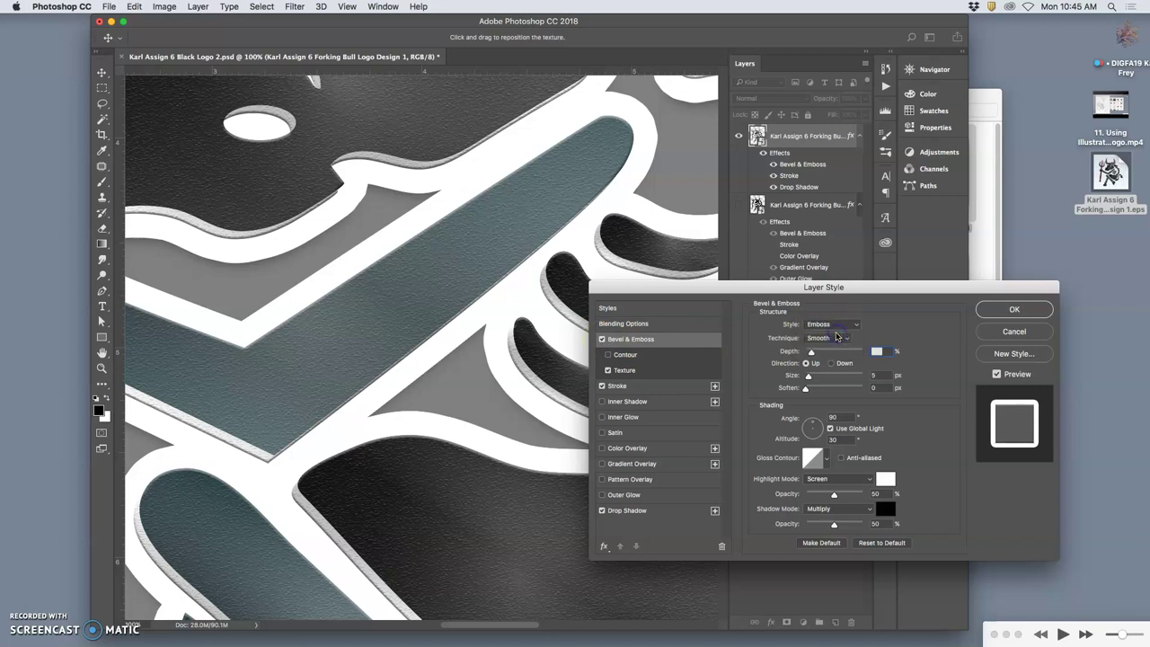
left_click(834, 325)
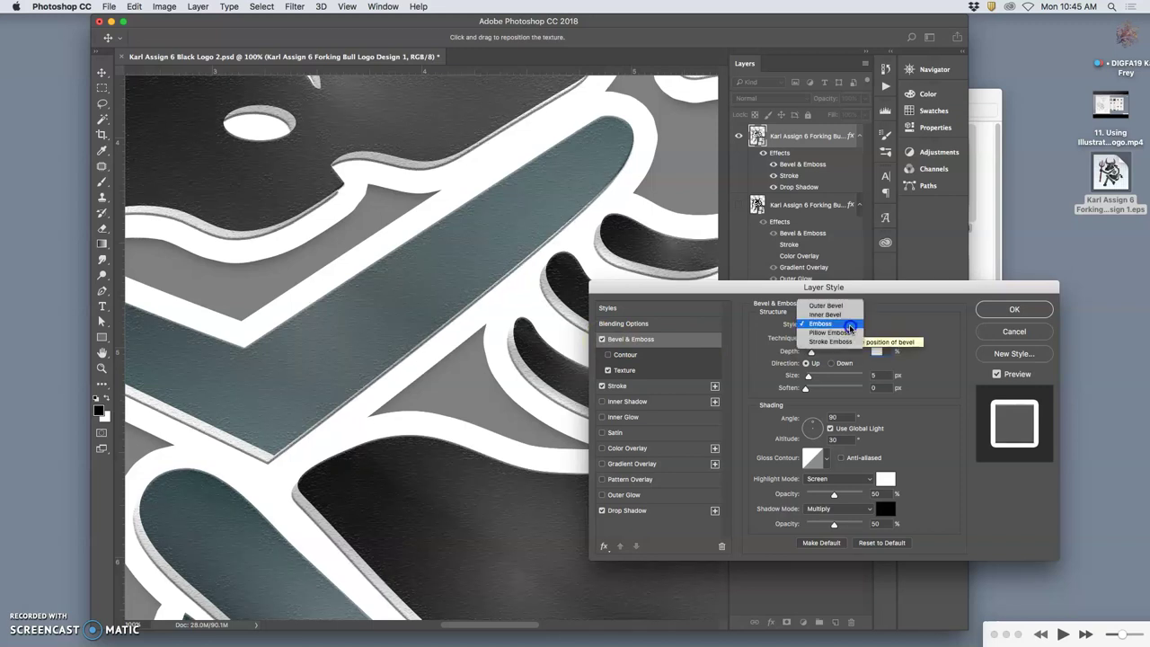
left_click(843, 306)
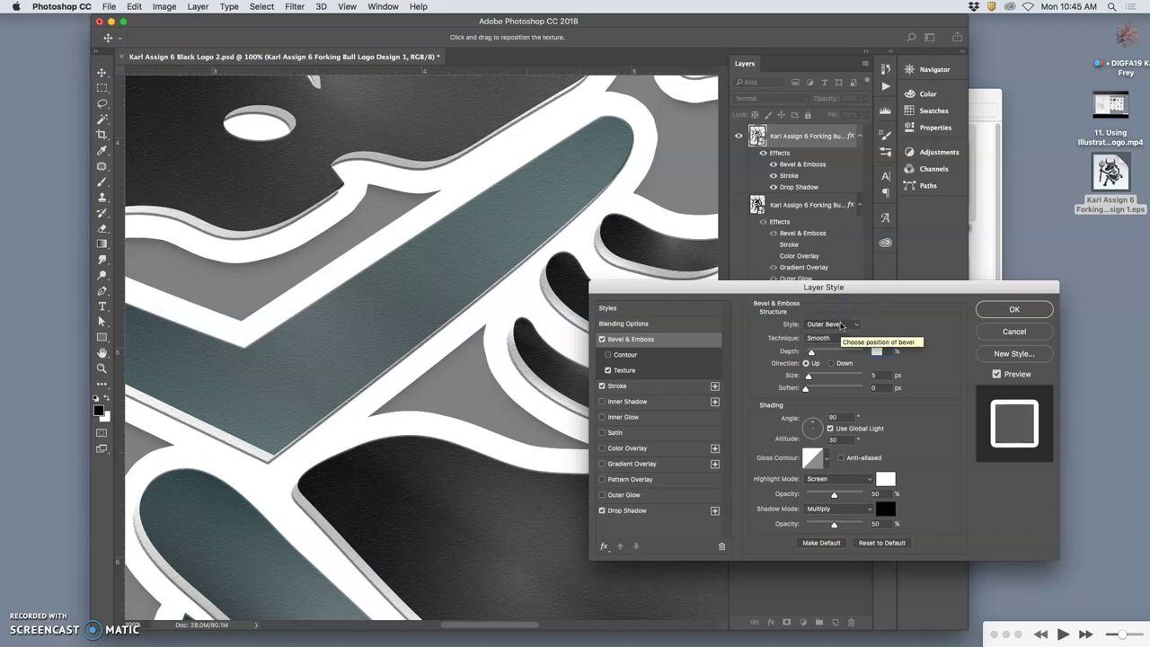
Set the texture depth to +63 and the bevel to 59 px size with soften 2
left_click_drag(811, 353, 784, 357)
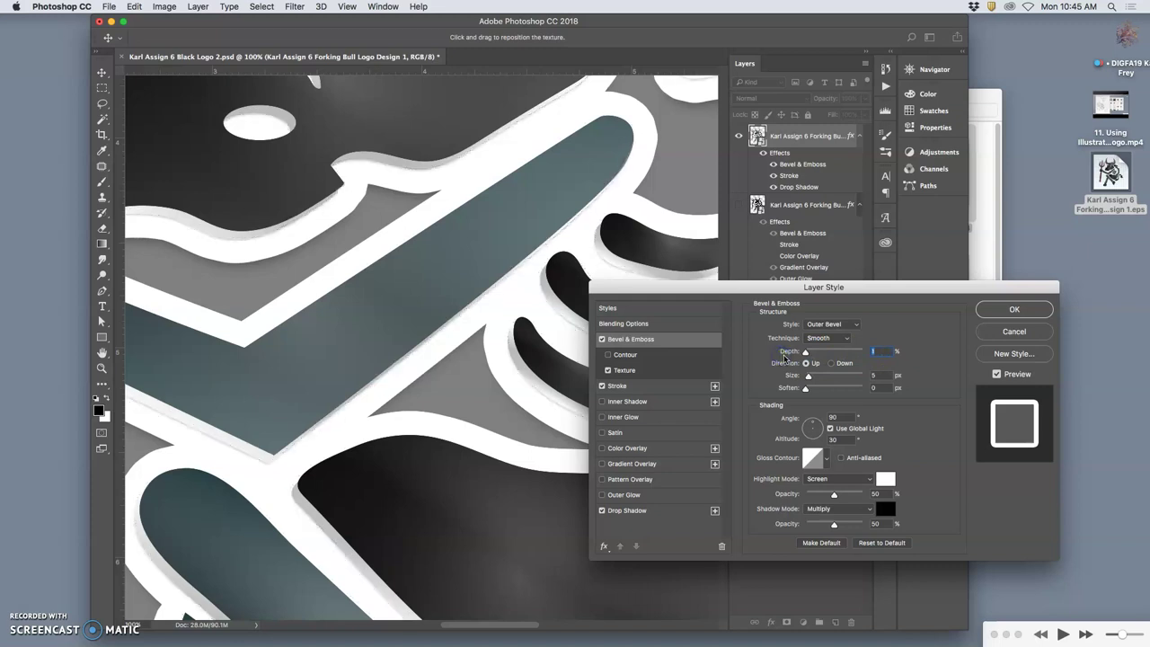
left_click(809, 390)
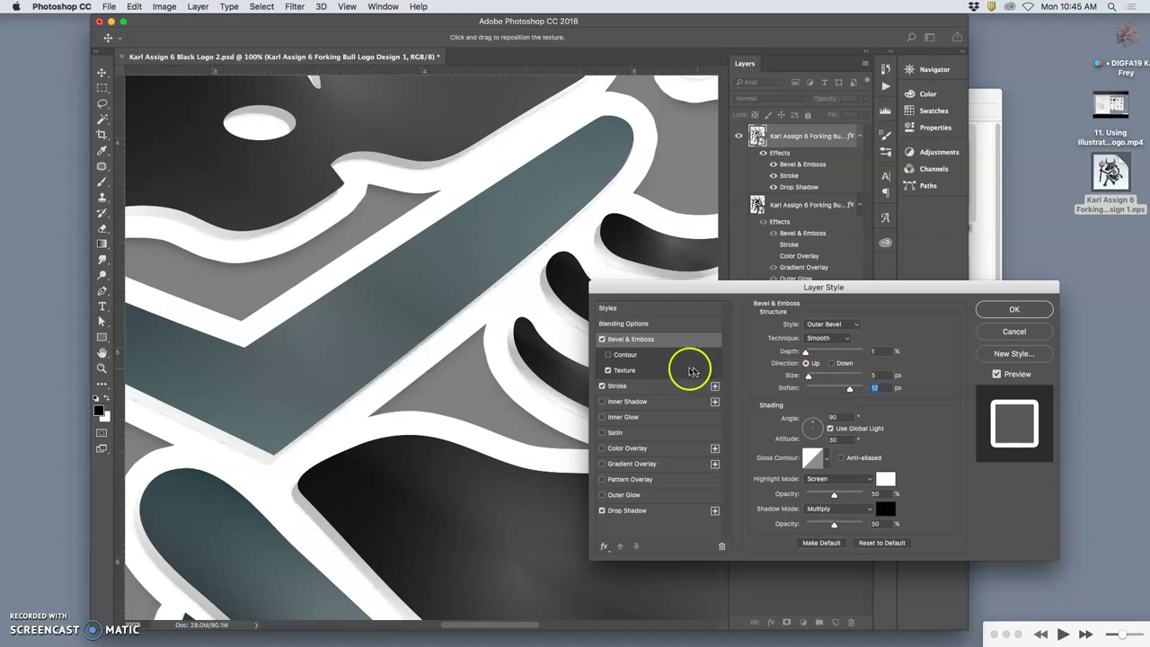
left_click(662, 375)
mouse_move(817, 374)
left_mouse_down()
mouse_move(823, 364)
mouse_move(814, 375)
left_mouse_up()
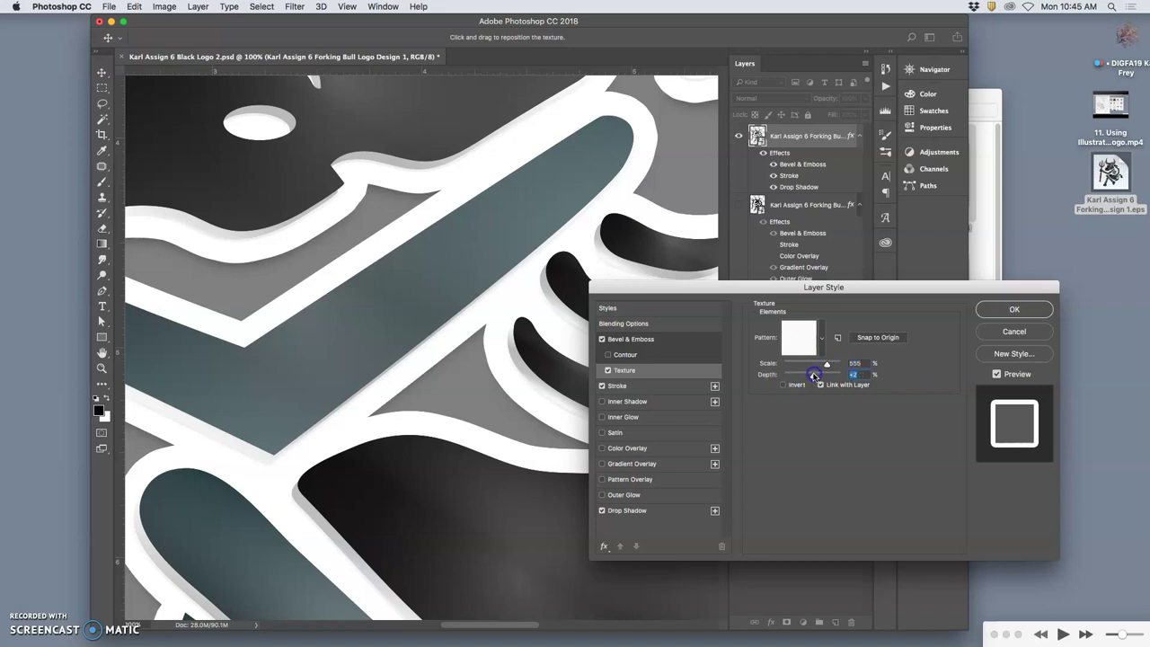
left_click(634, 339)
left_click_drag(808, 379, 806, 353)
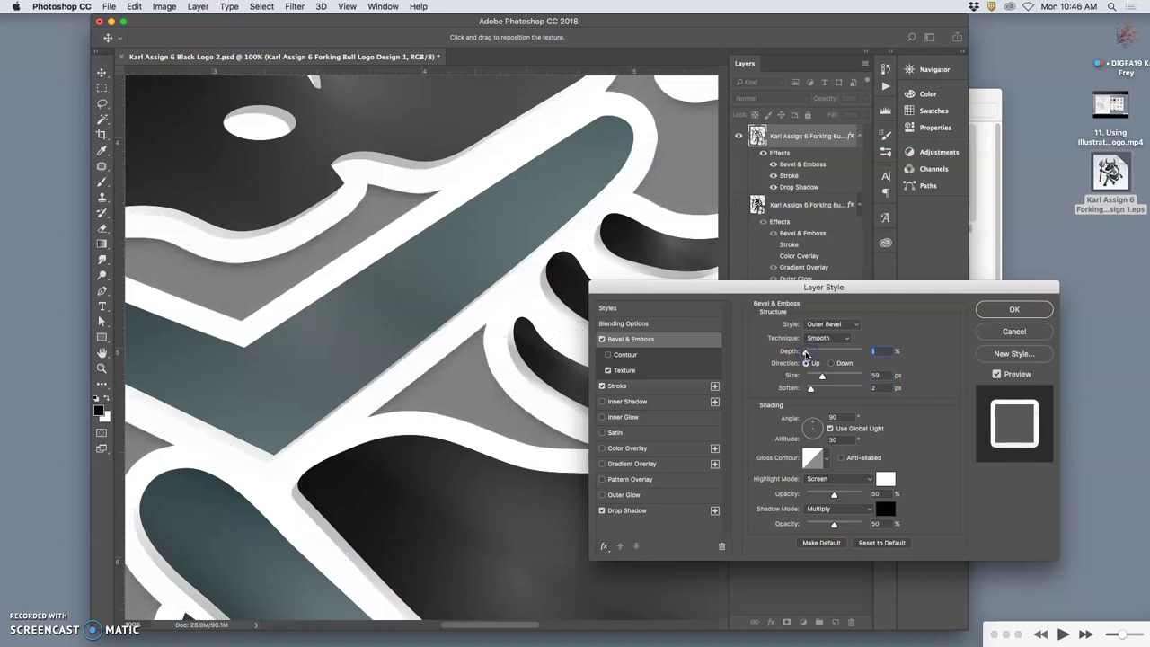
Toggle the Bevel & Emboss effect on and off to compare the outer bevel
scroll(508, 328, "up", 3)
scroll(508, 327, "up", 10)
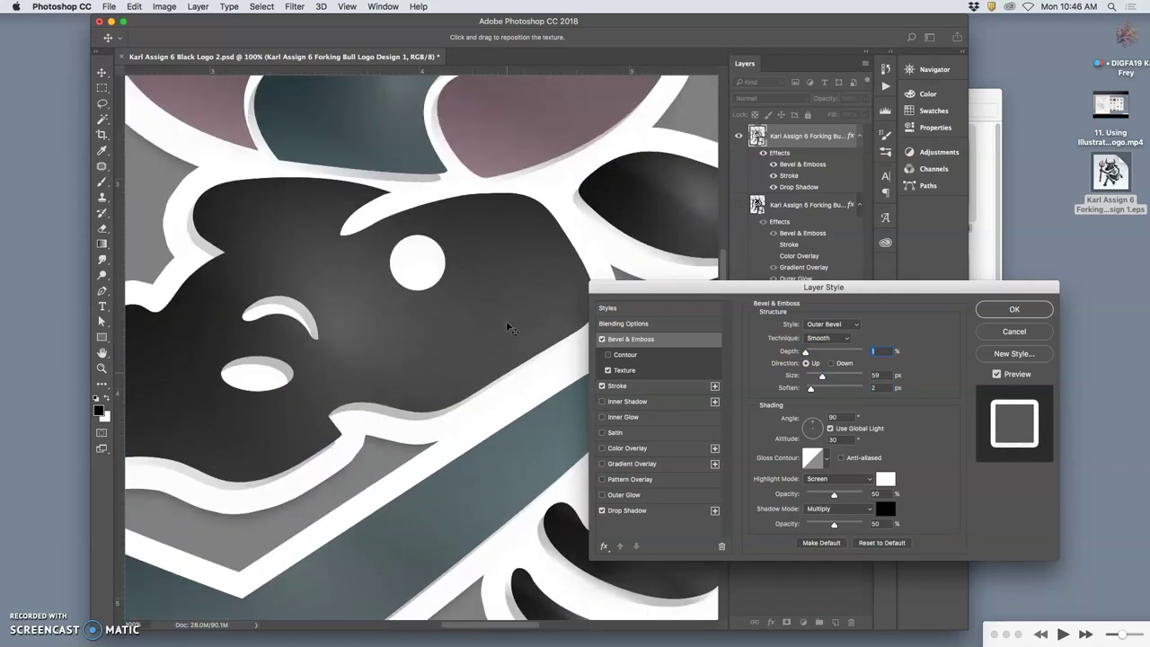
scroll(508, 328, "right", 10)
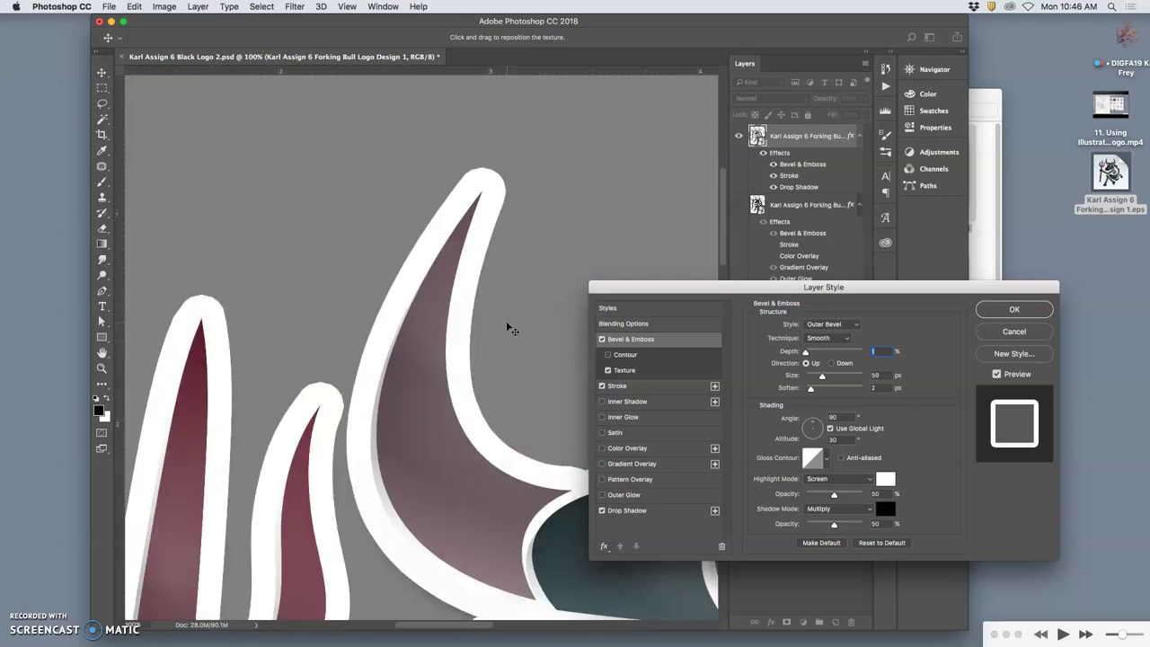
scroll(508, 328, "down", 10)
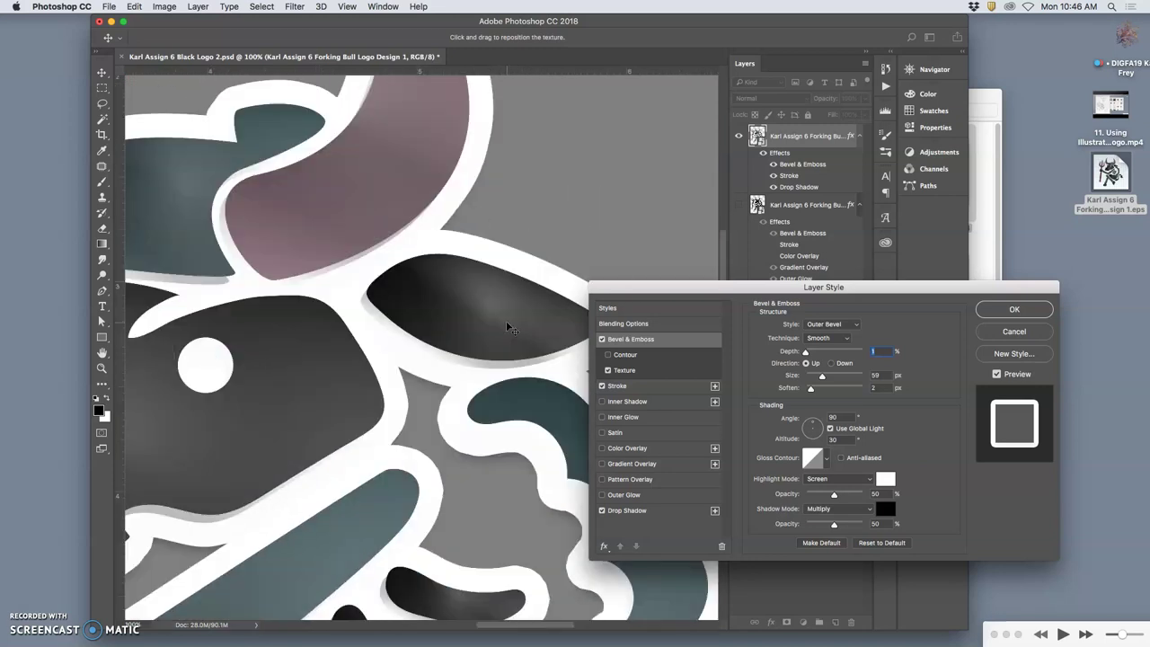
scroll(507, 328, "down", 10)
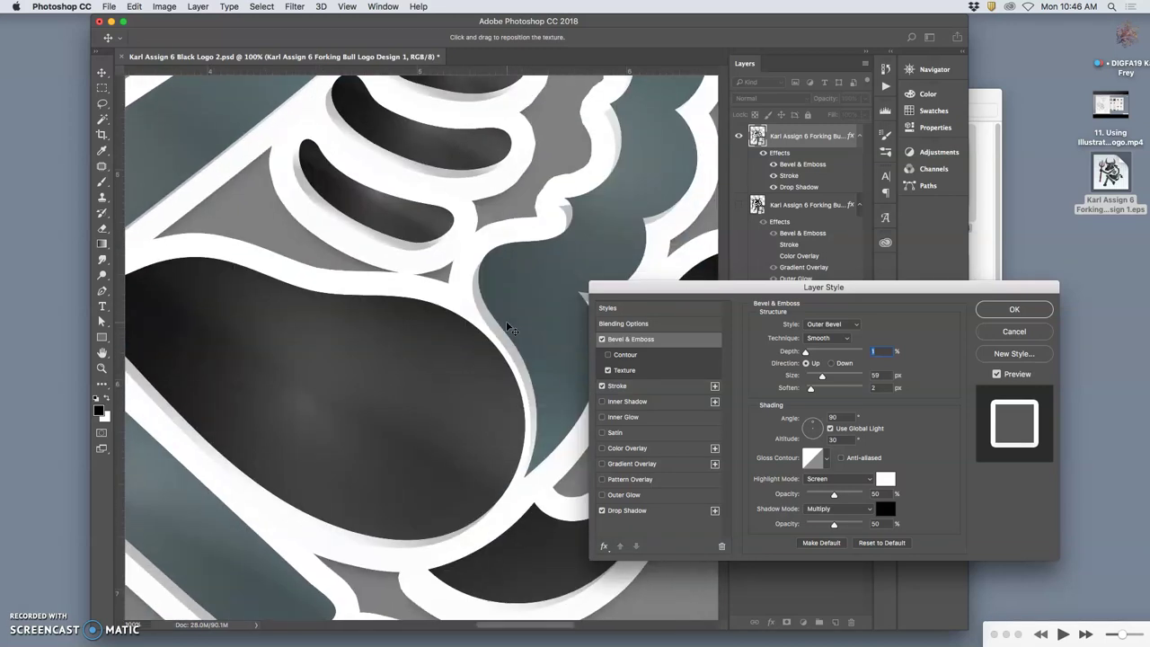
scroll(508, 328, "down", 10)
scroll(507, 328, "left", 5)
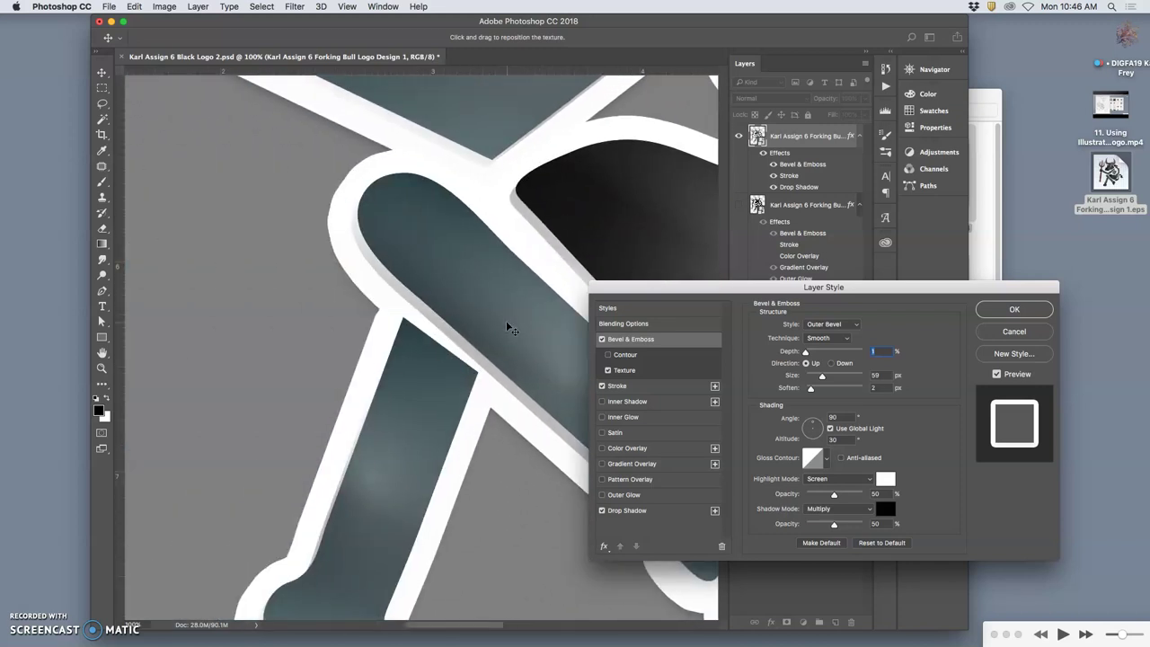
left_click(602, 339)
left_click(602, 340)
left_click(602, 339)
left_click(602, 340)
left_click(602, 340)
left_click(602, 340)
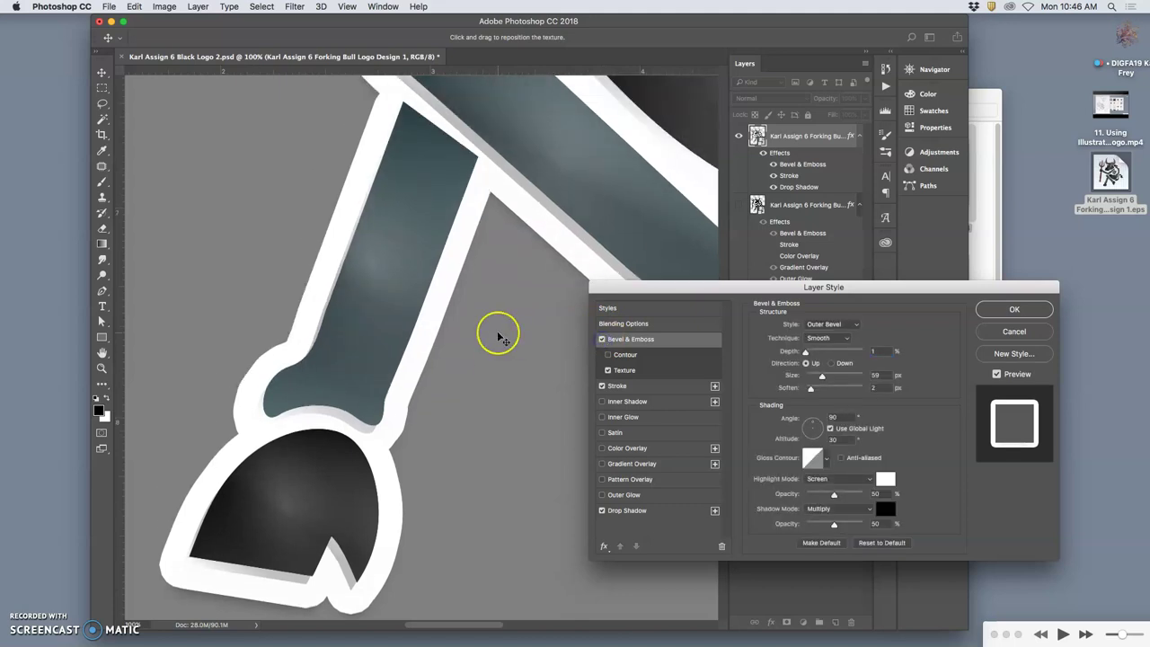
Try a 136% bevel depth, then cancel the Layer Style dialog to discard the bevel
scroll(499, 332, "up", 10)
scroll(501, 339, "up", 10)
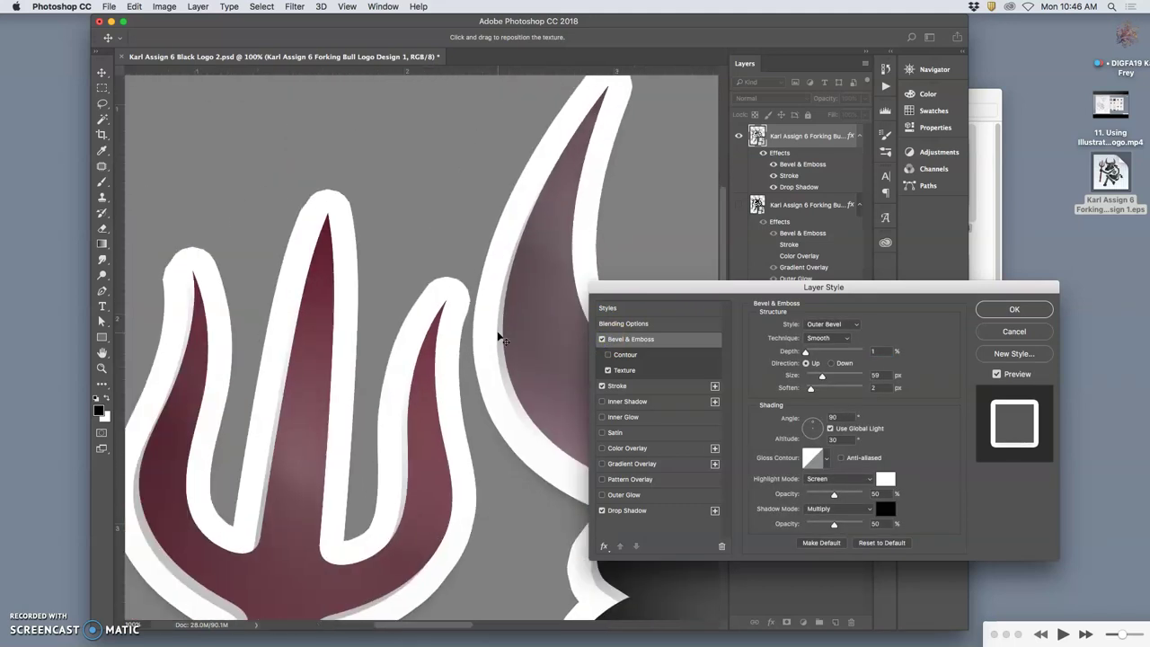
scroll(497, 339, "down", 5)
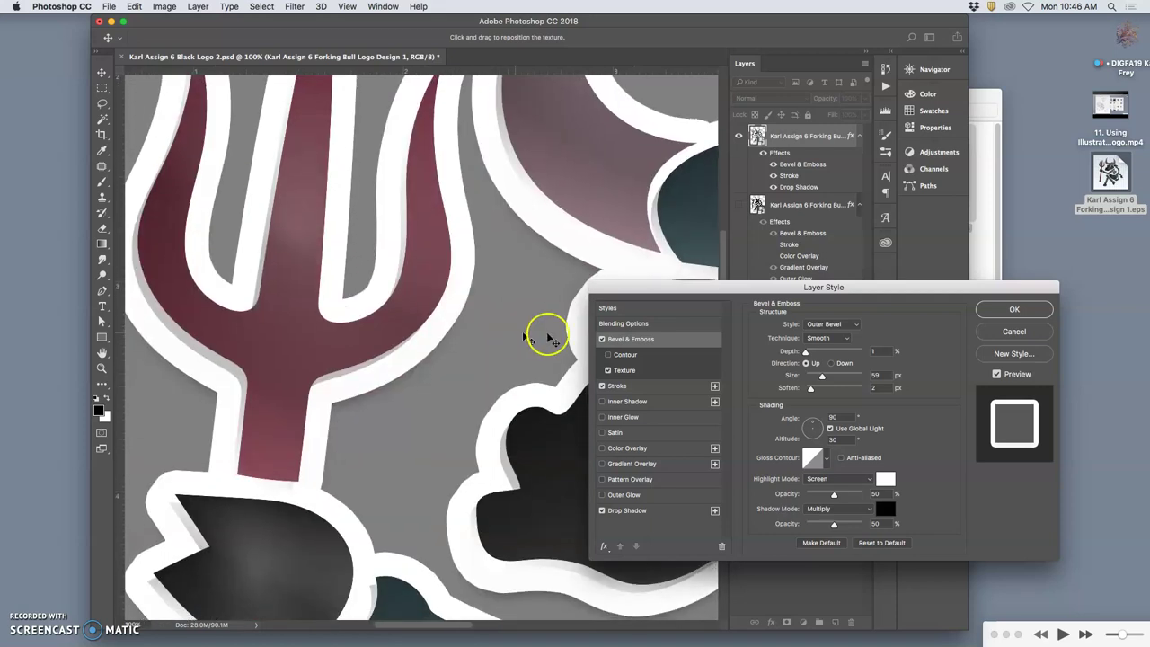
left_click_drag(806, 353, 813, 353)
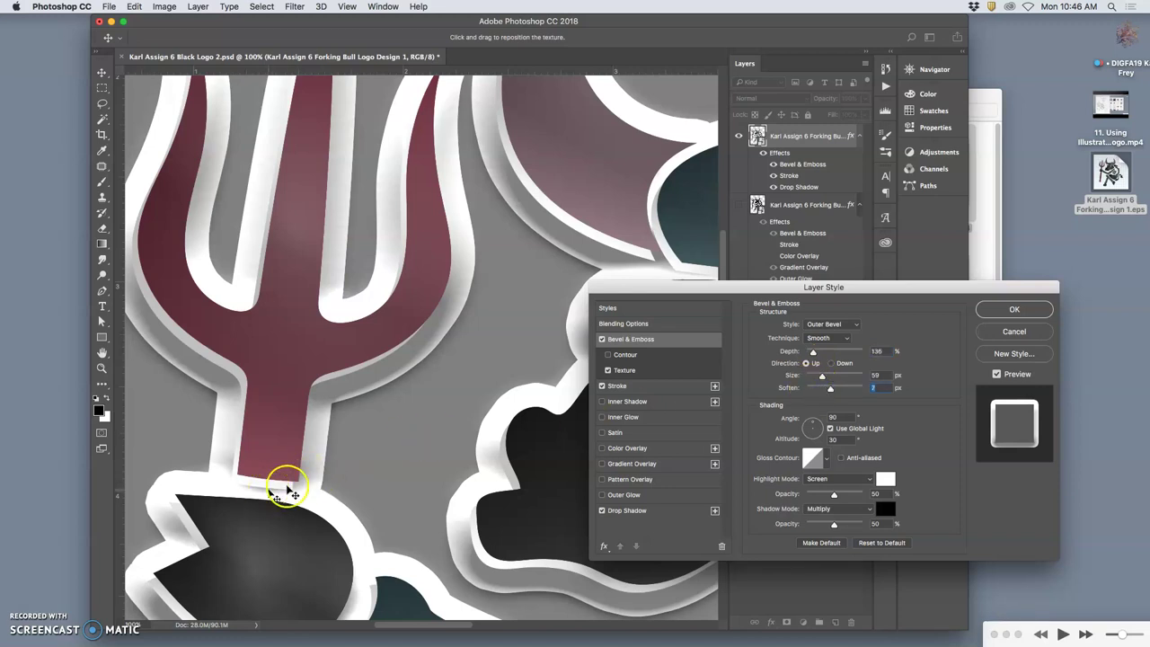
left_click(1000, 332)
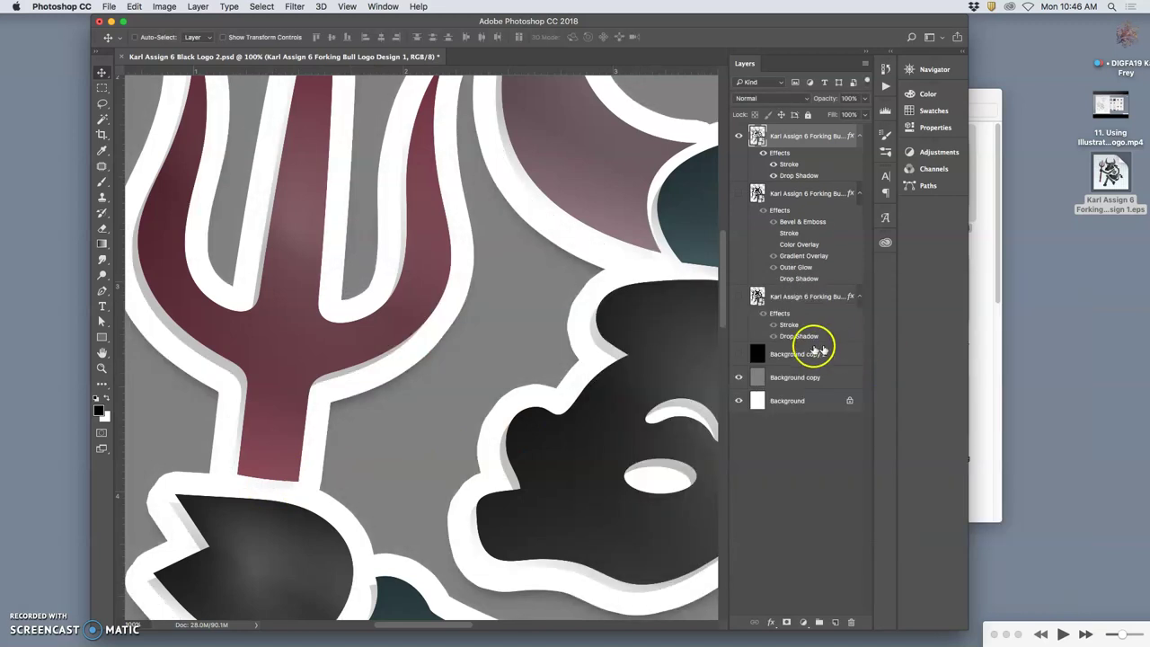
Widen the top layer's white stroke to 40 px
left_click(766, 162)
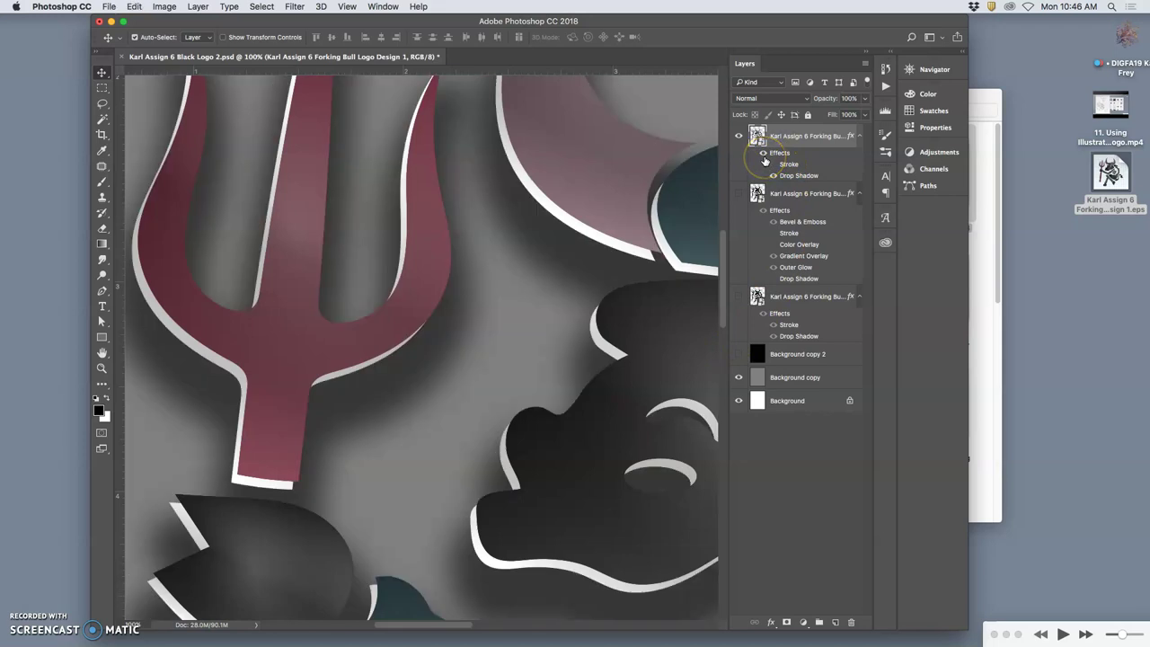
left_click(765, 161)
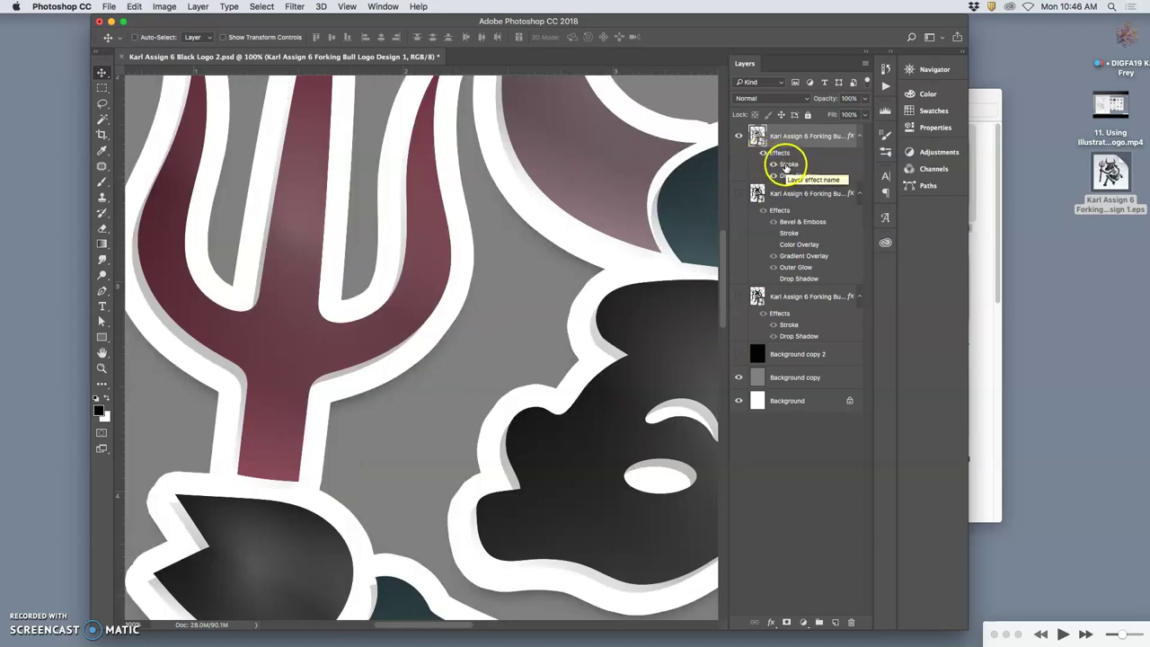
scroll(616, 277, "down", 5)
scroll(605, 280, "down", 10)
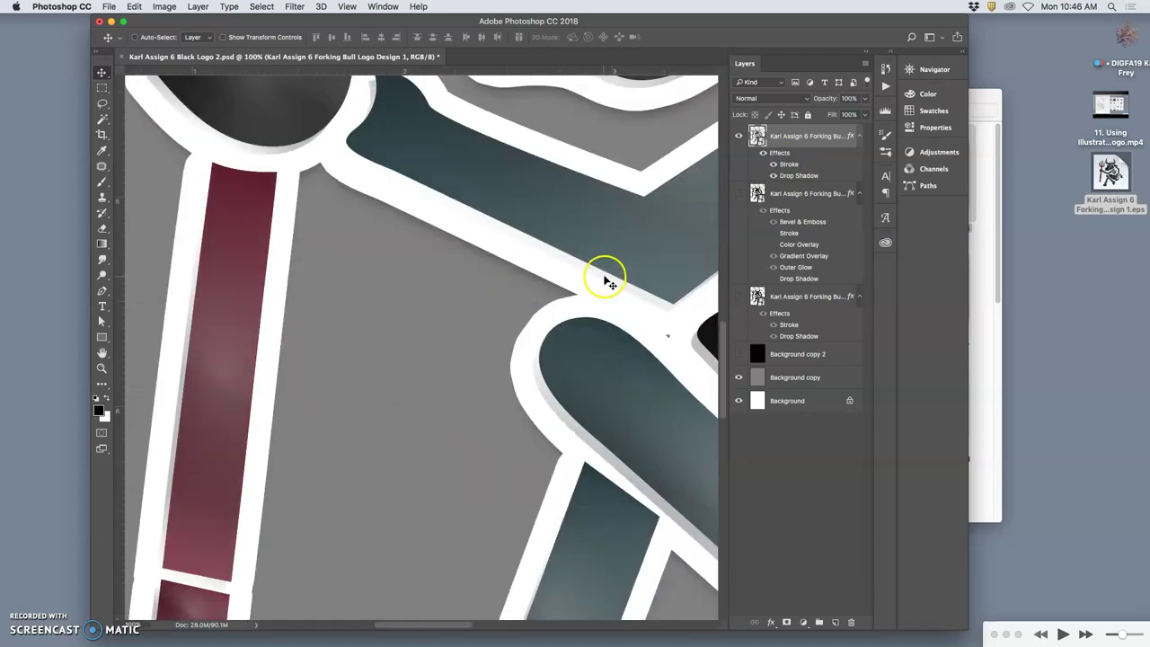
left_click(784, 167)
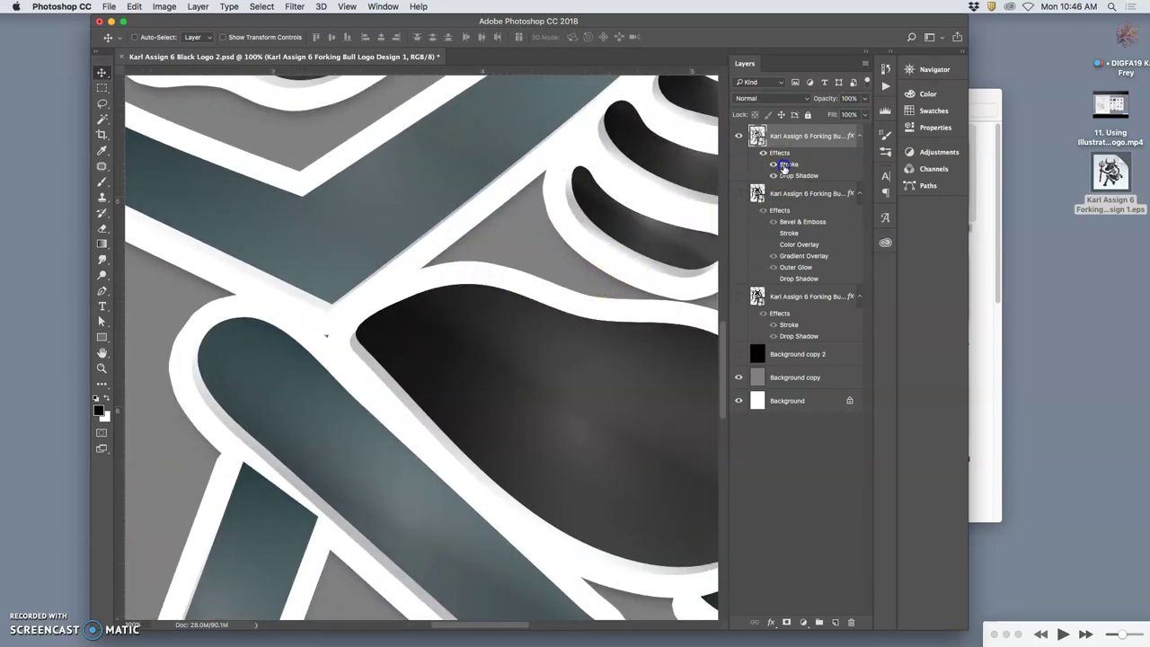
double_click(784, 167)
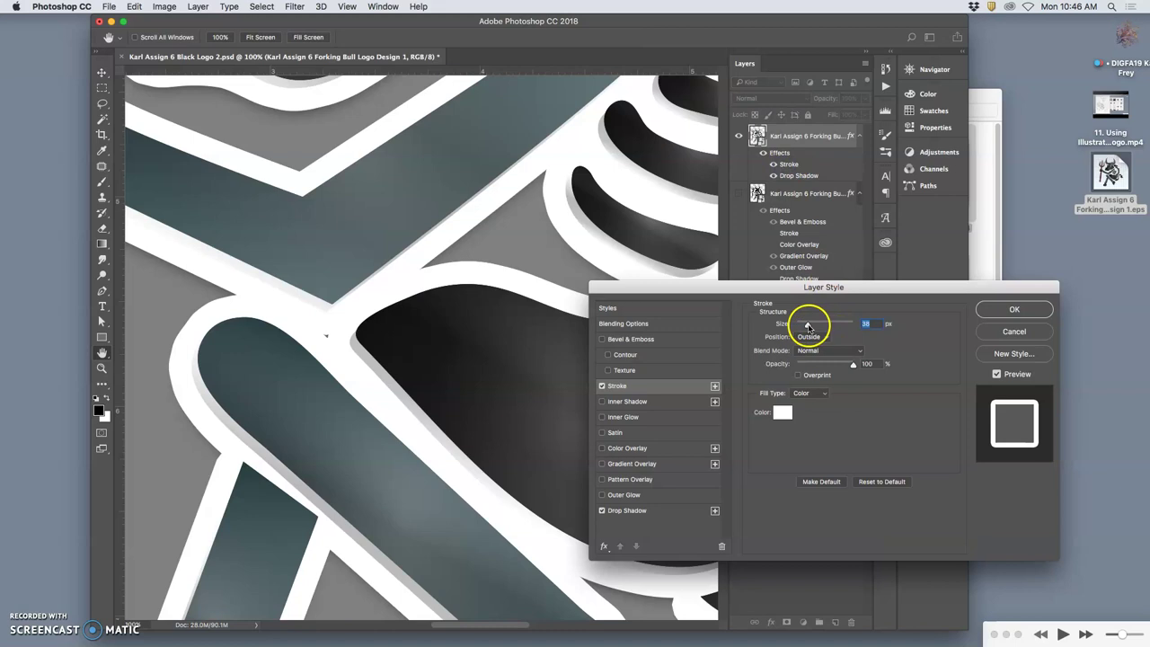
left_click_drag(808, 328, 809, 327)
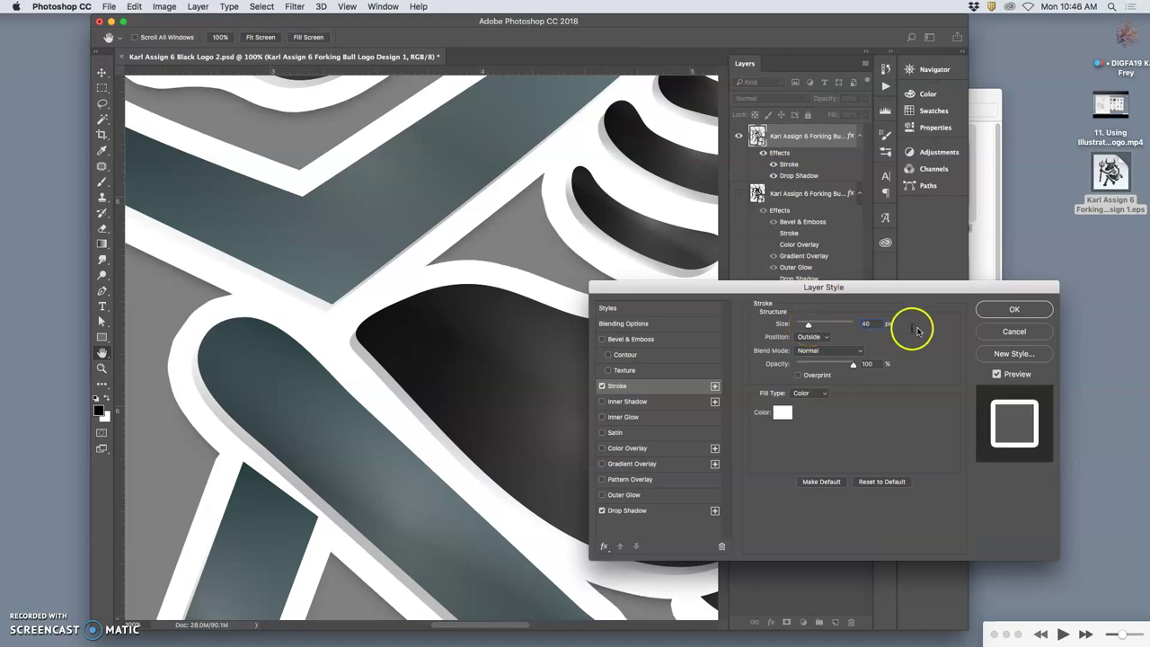
Add a textured Inner Bevel with 1% depth, 5 px size and 11 px soften, and apply it
left_click(602, 340)
left_click(608, 370)
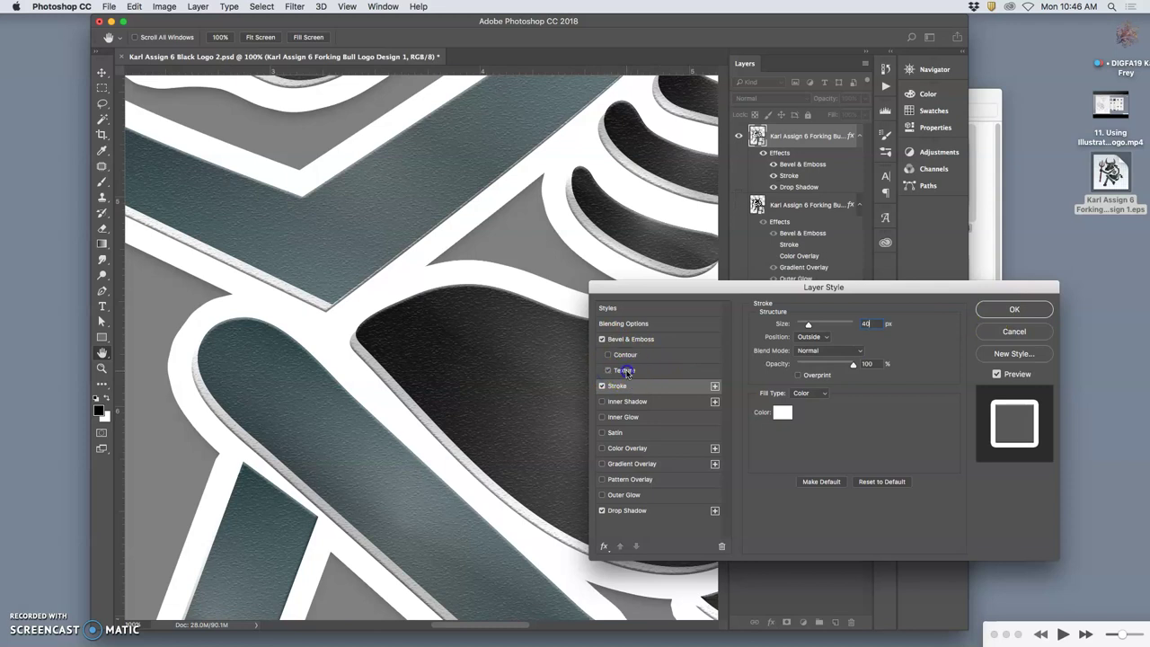
left_click(626, 371)
left_click(616, 343)
left_click_drag(811, 350, 807, 353)
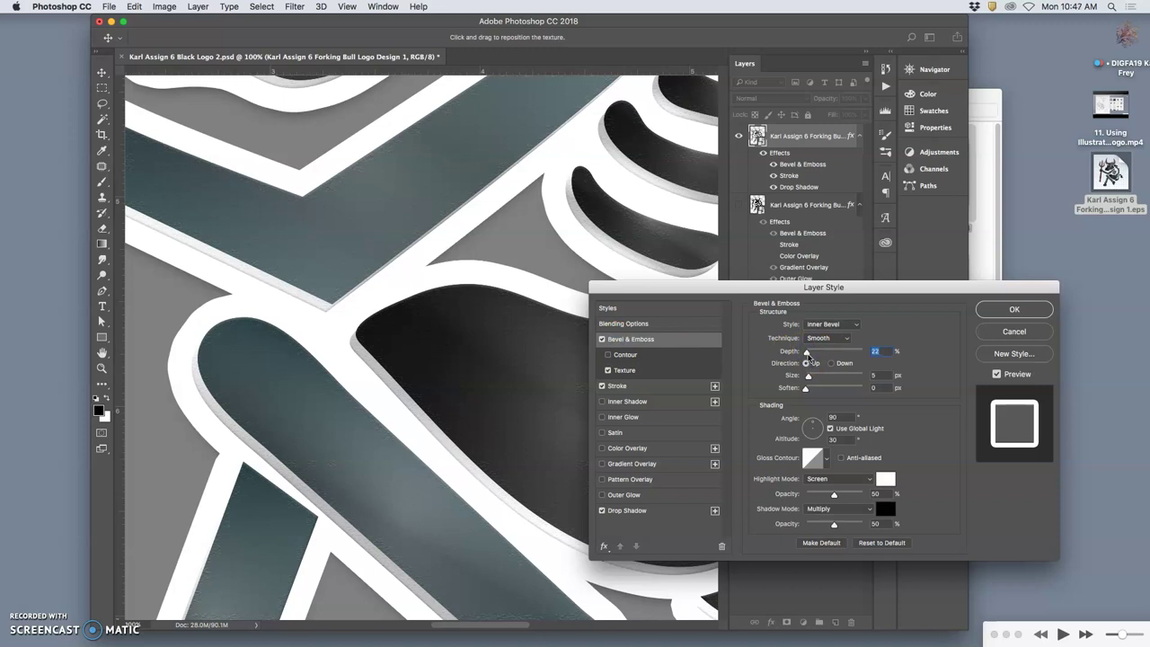
left_click(806, 389)
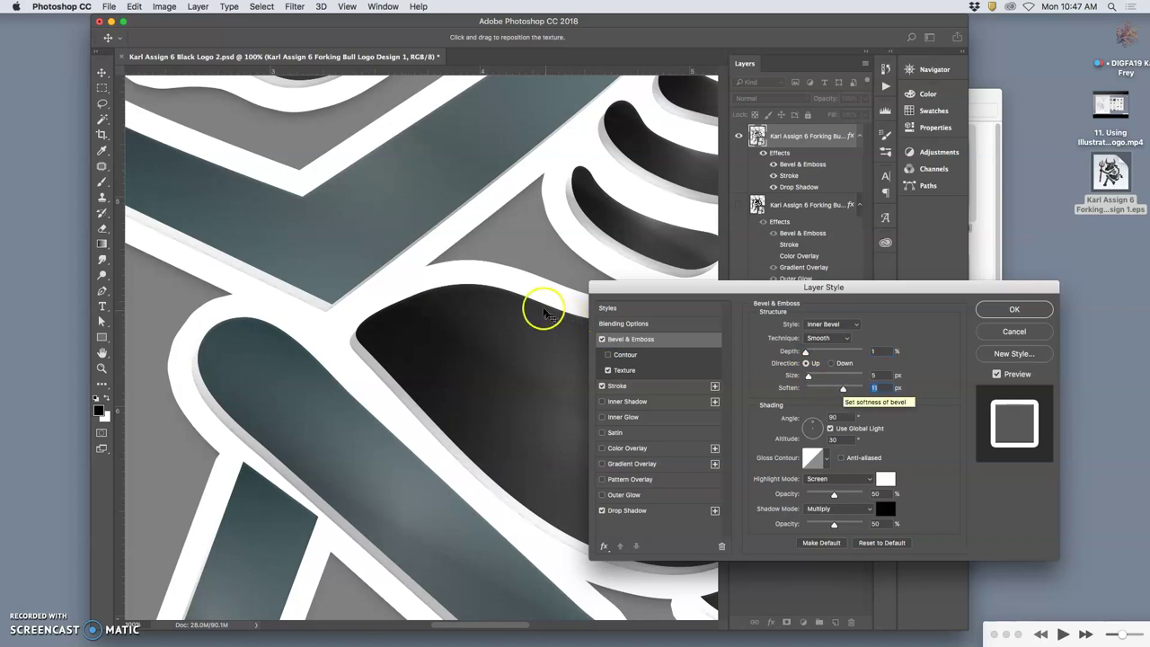
scroll(540, 308, "down", 6)
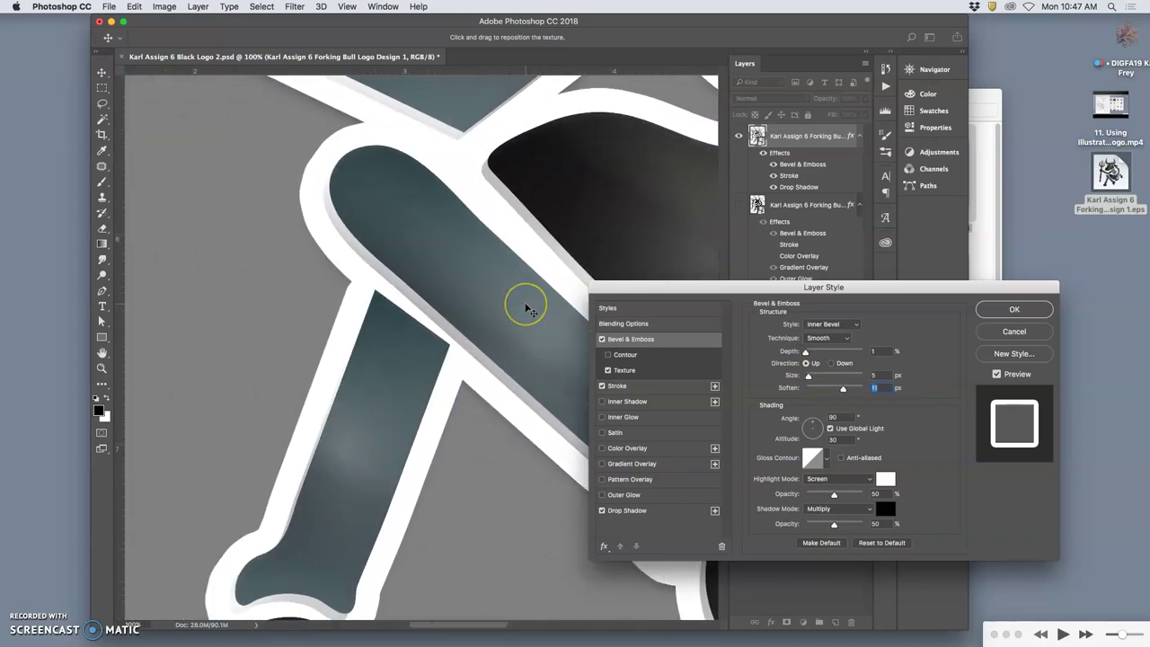
scroll(530, 310, "up", 6)
scroll(530, 310, "left", 5)
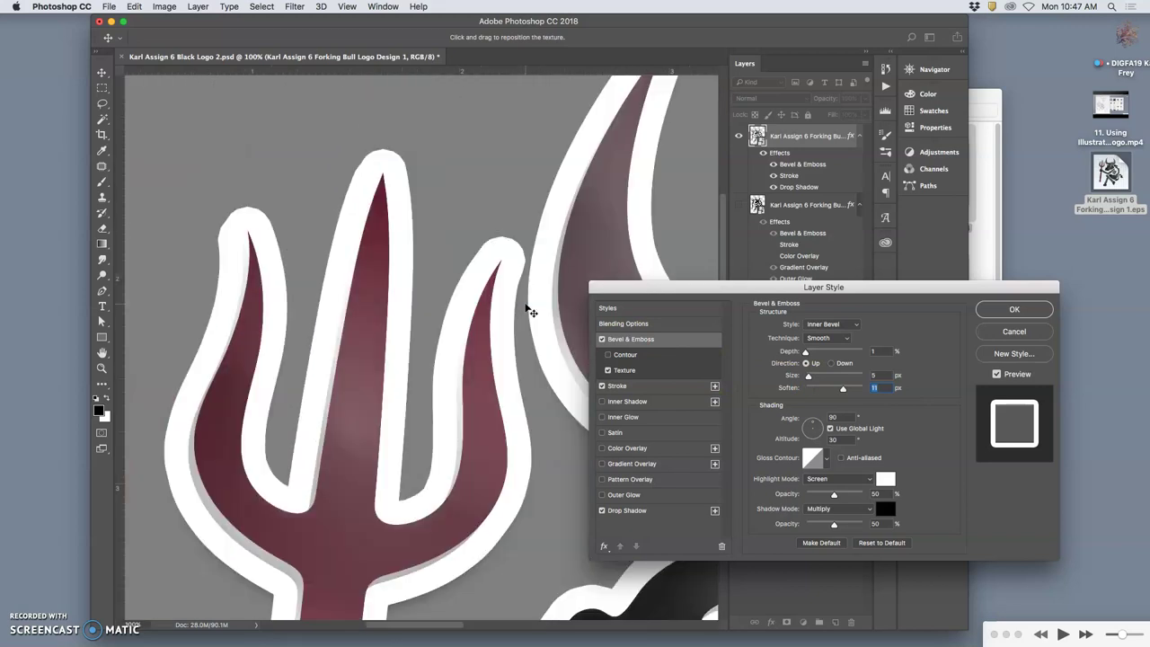
left_click(1012, 310)
scroll(625, 305, "down", 4)
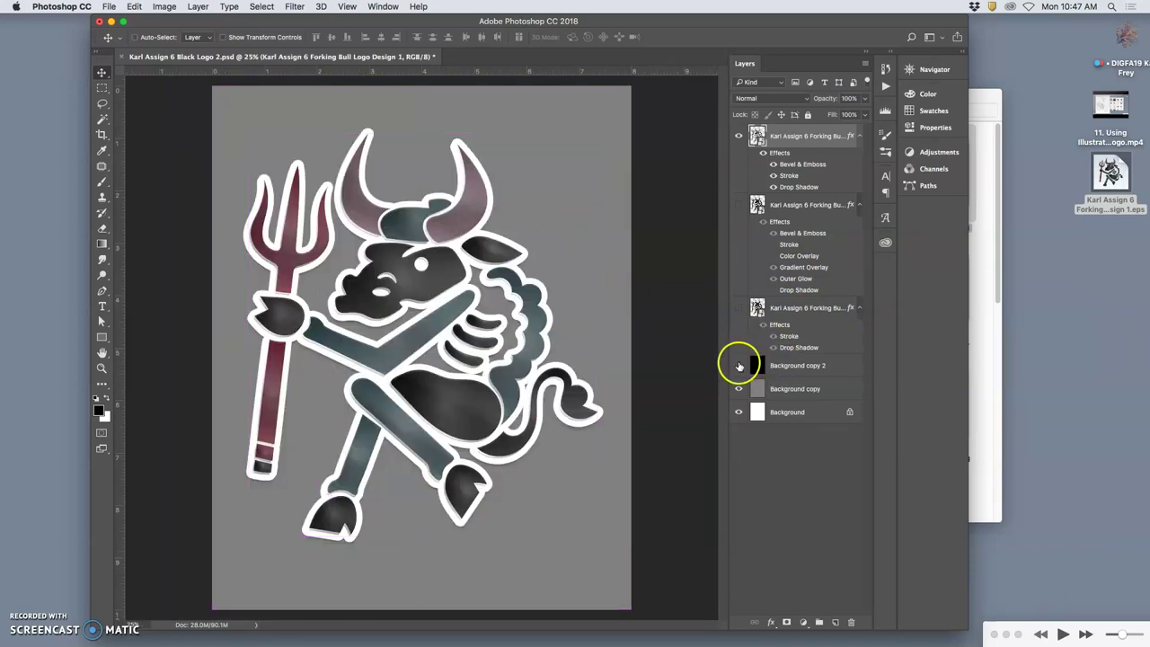
Show the black backdrop layer and toggle the top layer's effects on and off to compare
left_click(739, 365)
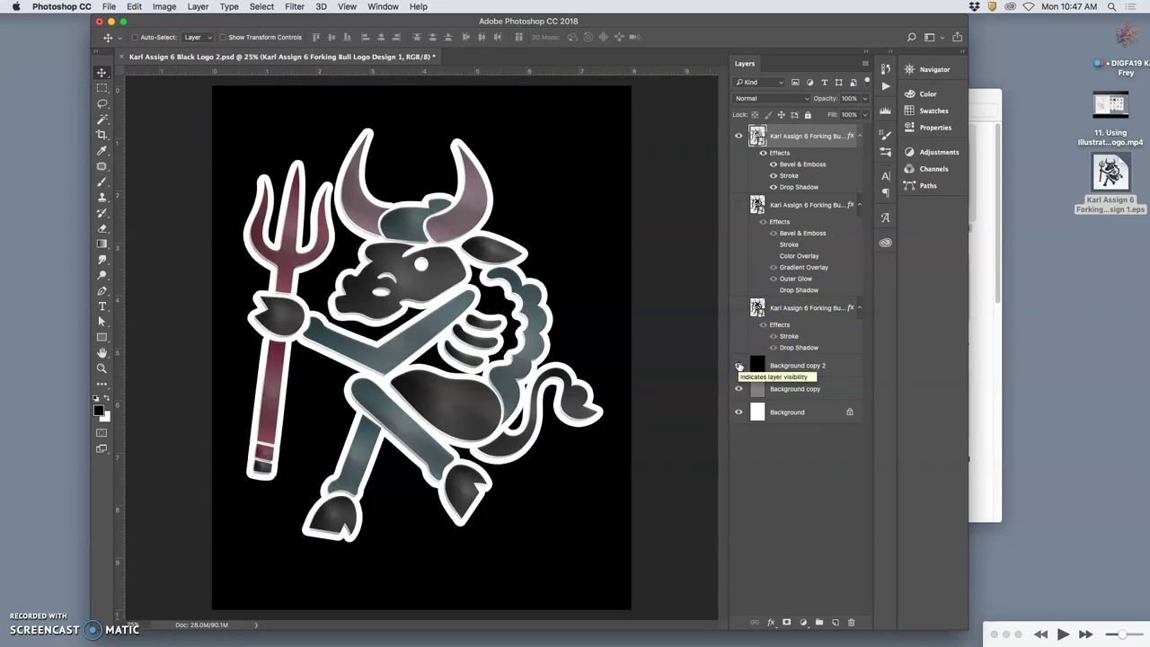
left_click(763, 153)
left_click(764, 157)
left_click(763, 156)
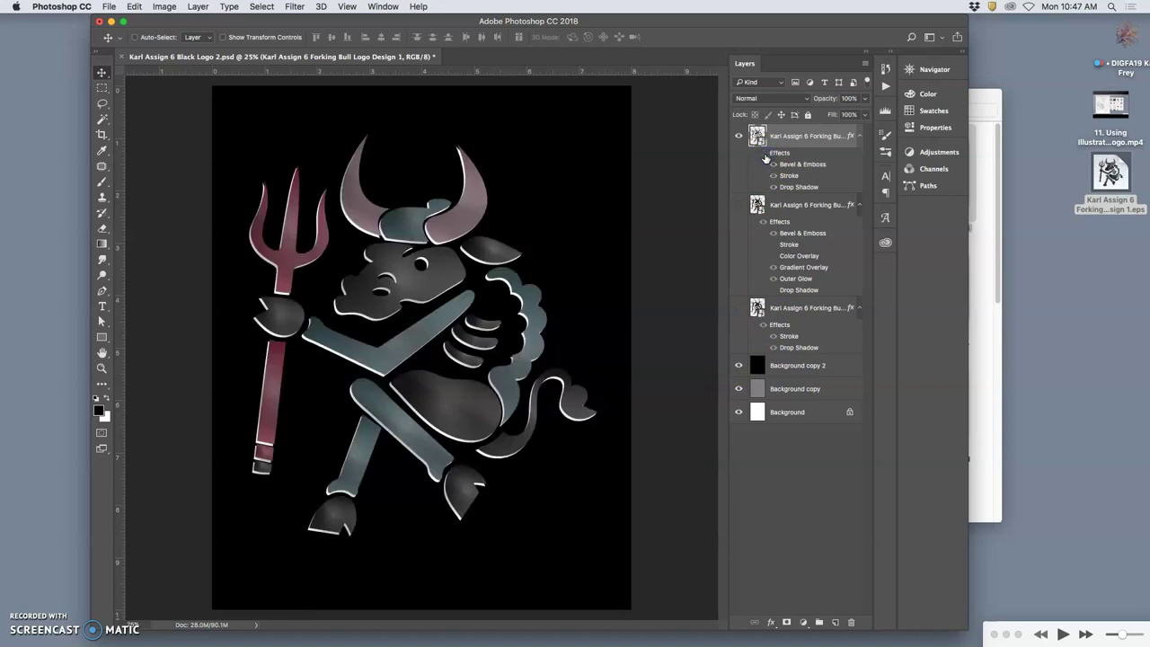
left_click(764, 156)
left_click(764, 156)
left_click(764, 157)
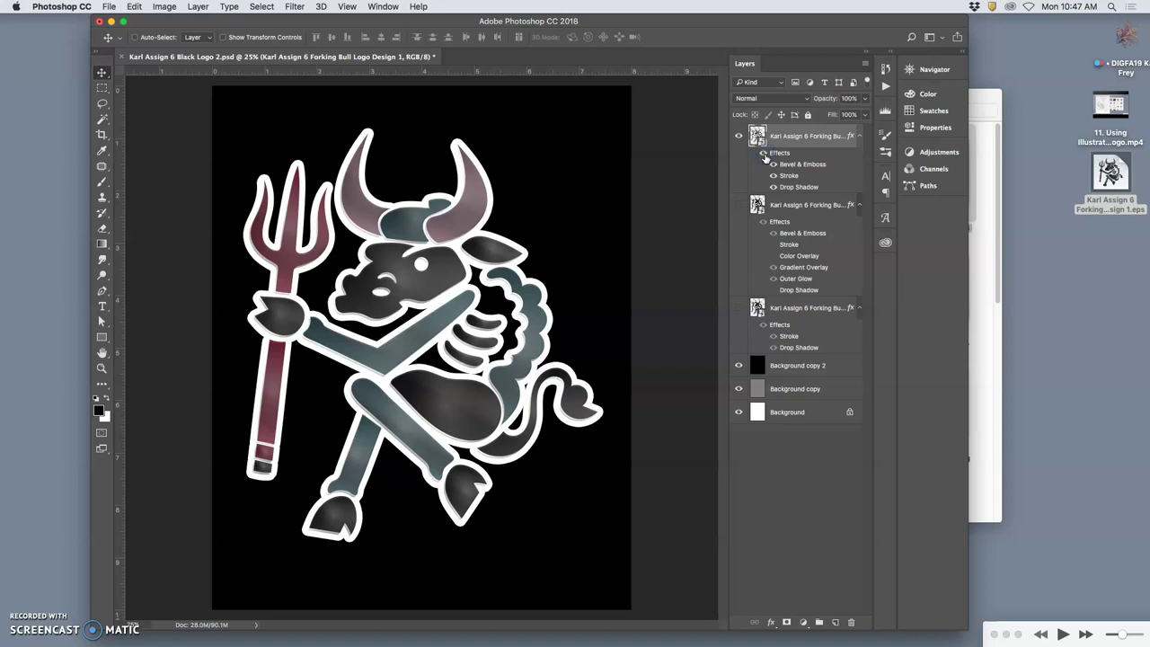
left_click(764, 156)
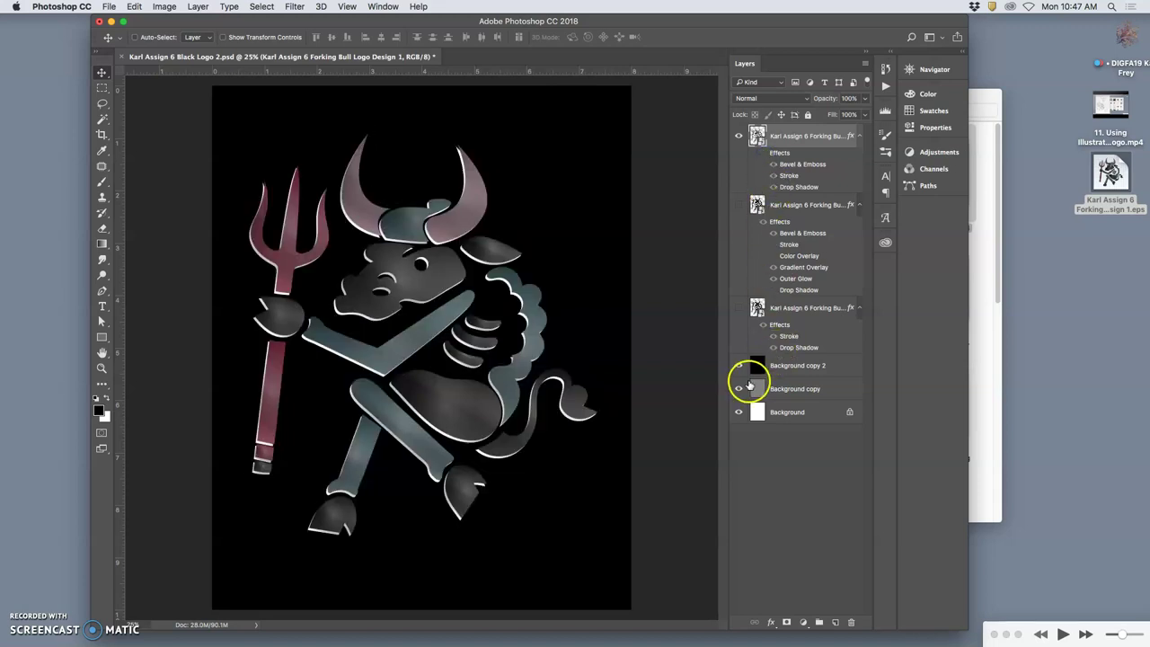
Hide the black and grey backdrop layers, leaving the logo over plain white
left_click(737, 366)
left_click(740, 388)
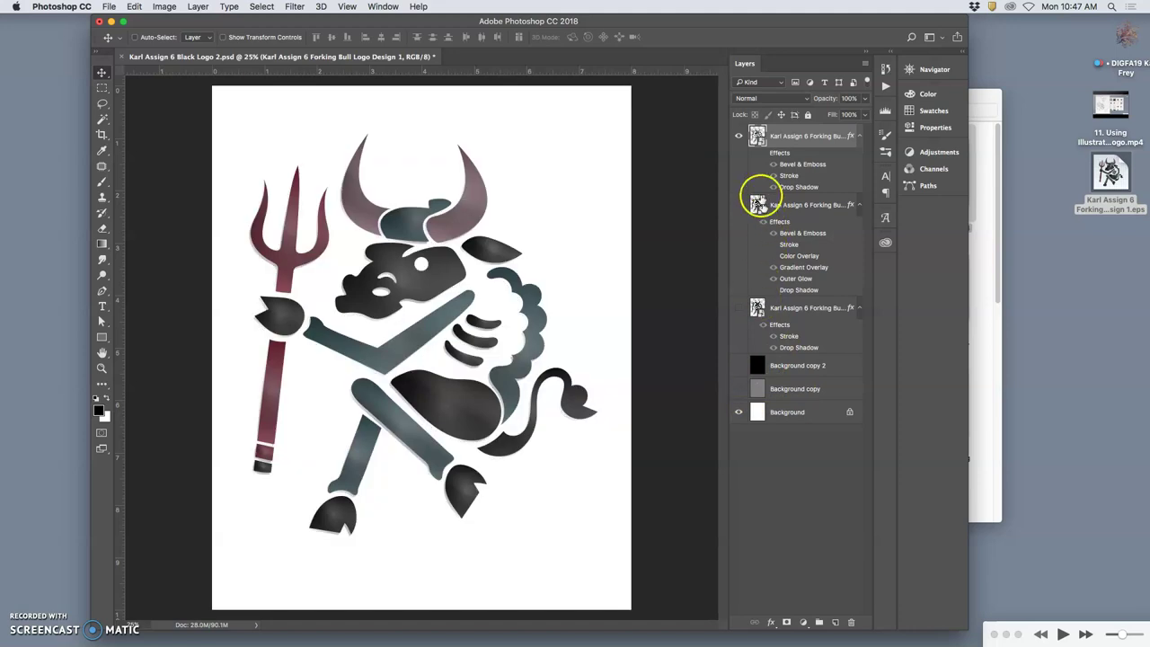
left_click(763, 154)
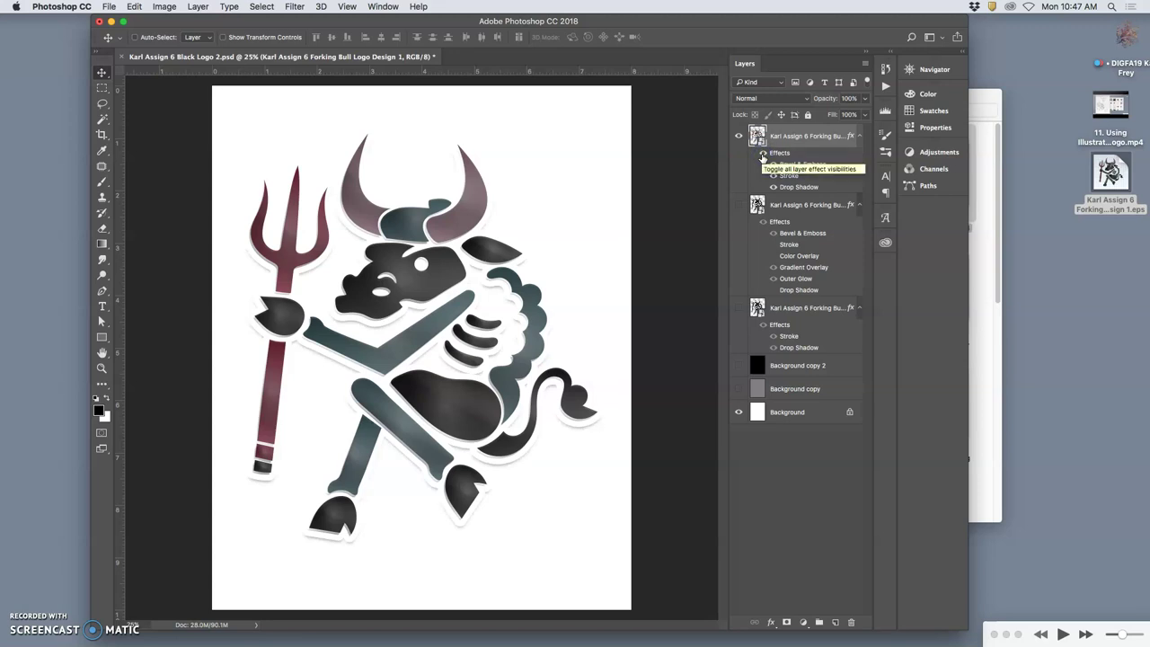
left_click(763, 155)
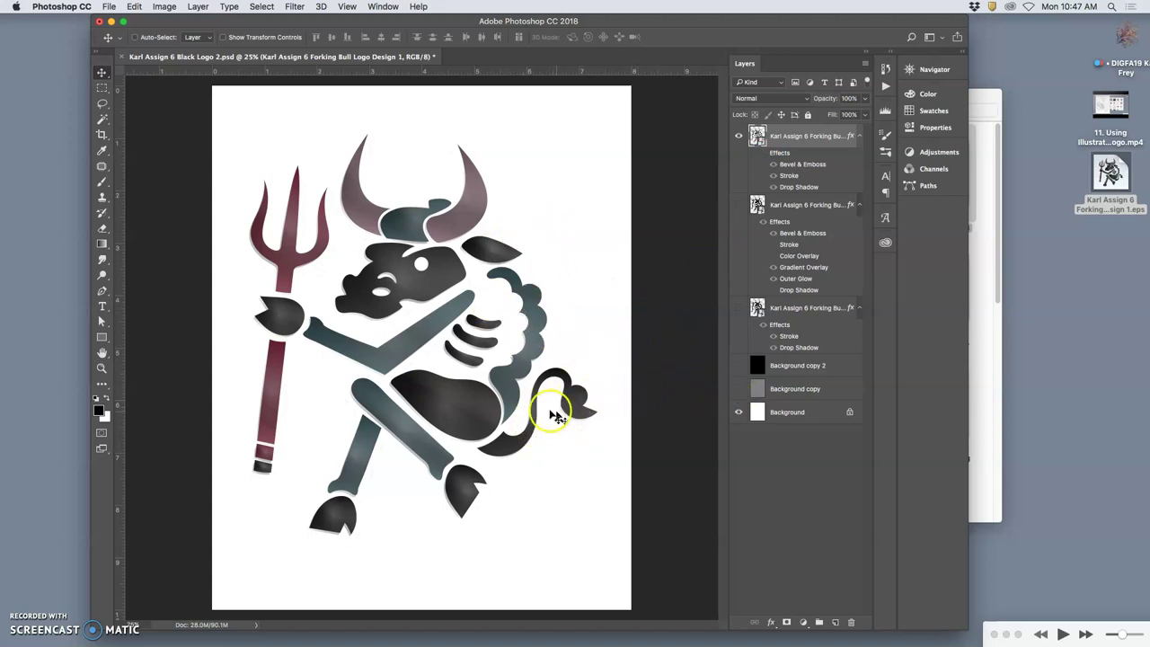
left_click(109, 6)
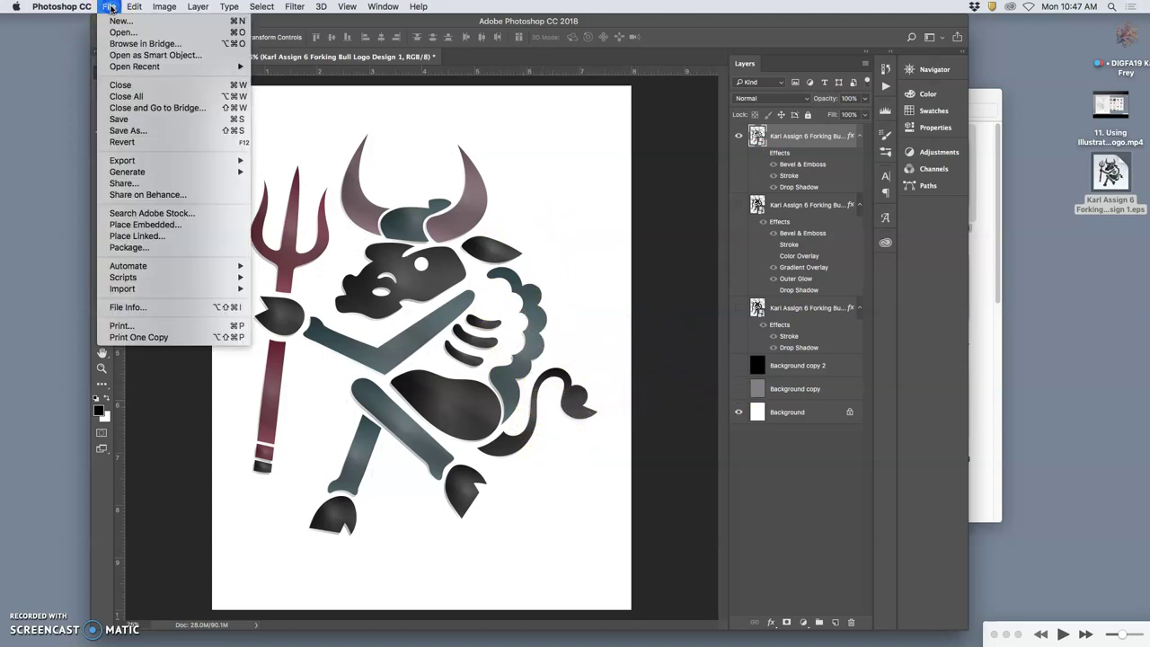
Start saving a PSD copy of the logo, then cancel the Save As dialog
left_click(191, 45)
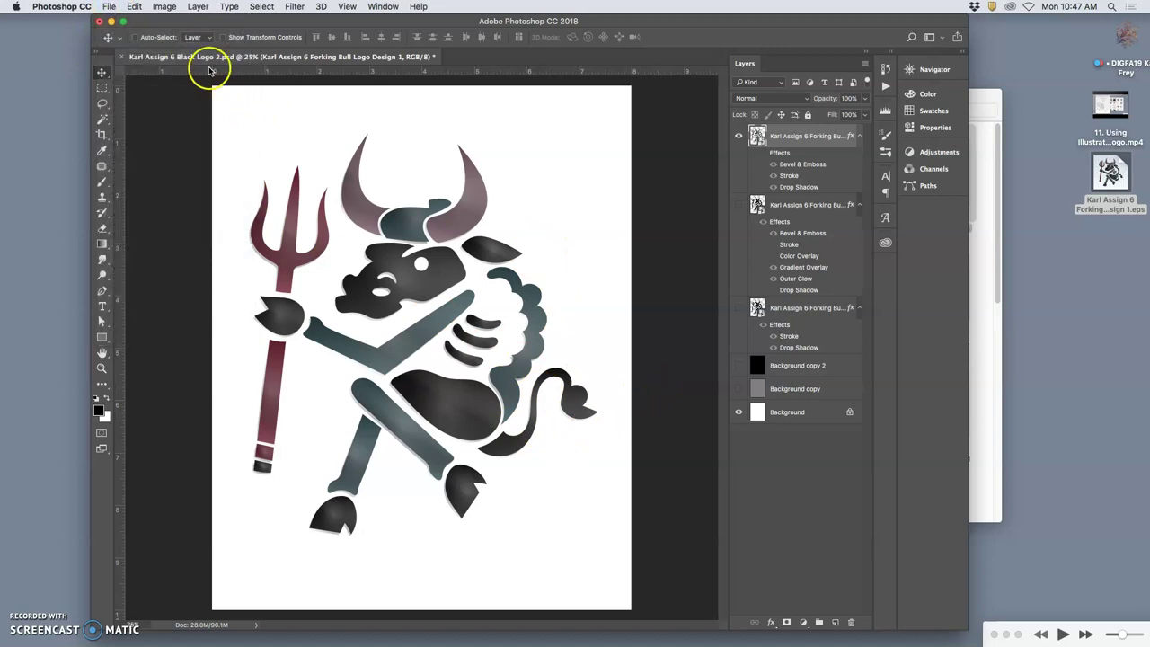
left_click(108, 7)
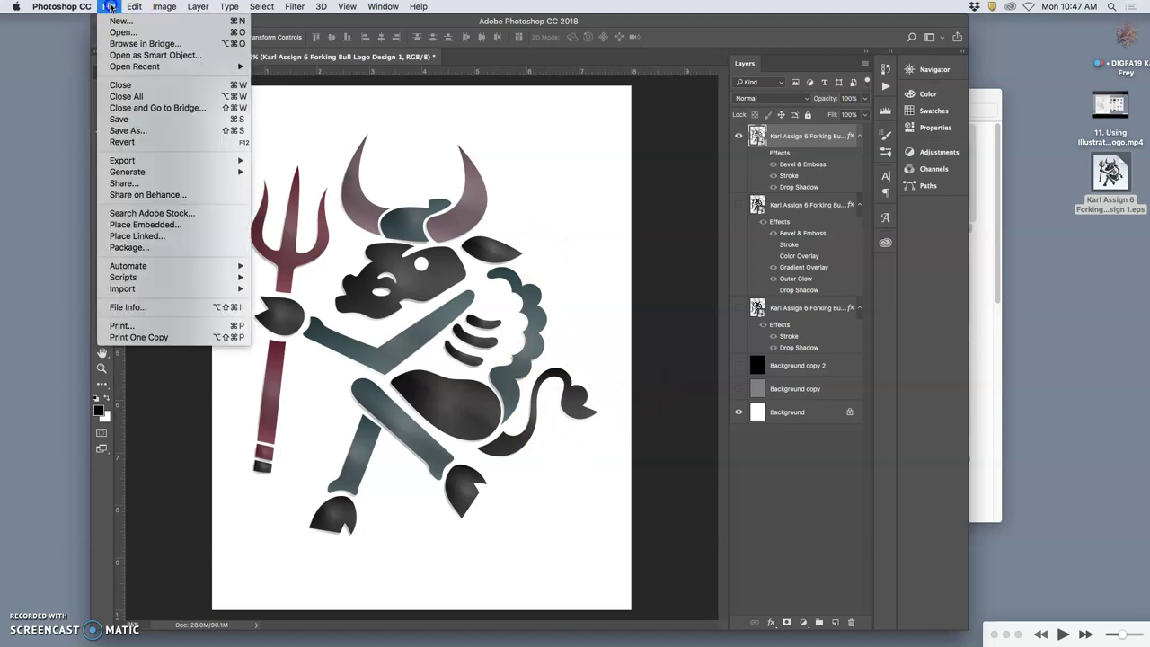
left_click(116, 129)
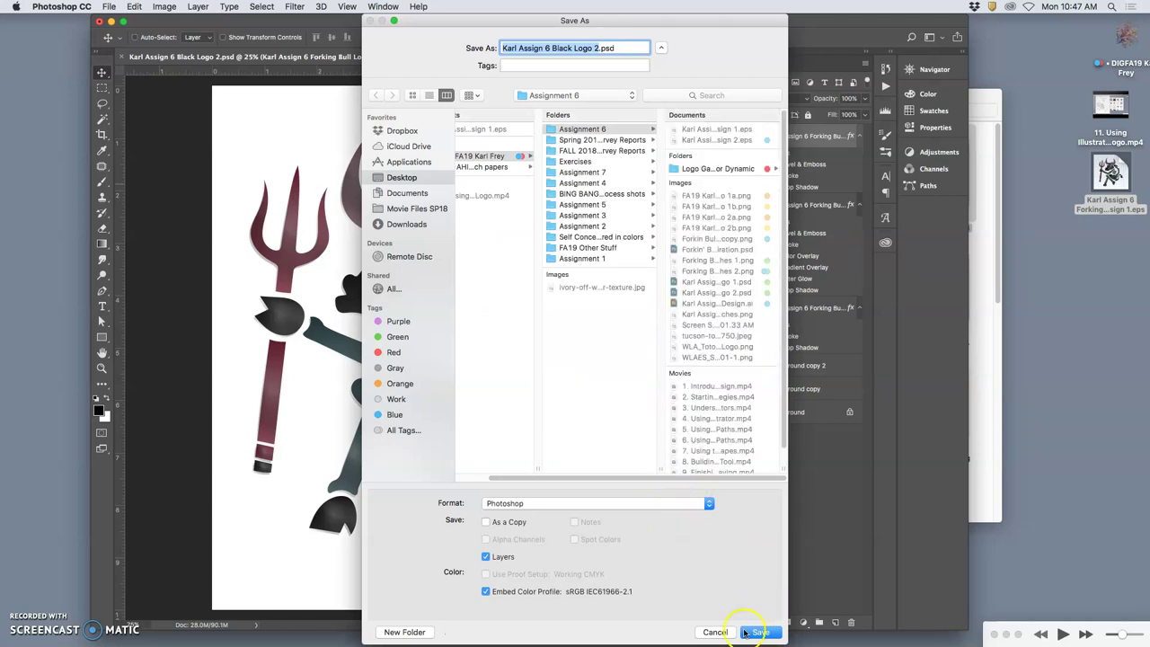
left_click(714, 632)
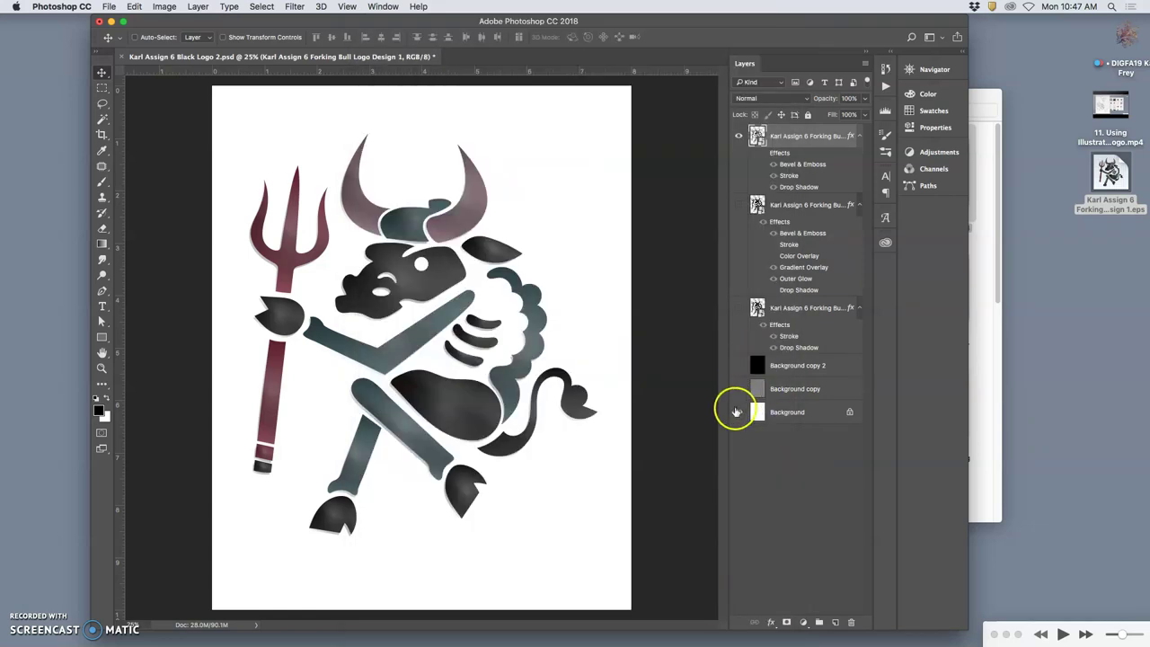
Hide the white Background and save the logo as transparent PNG 'Color Logo 3' on the Desktop
left_click(740, 411)
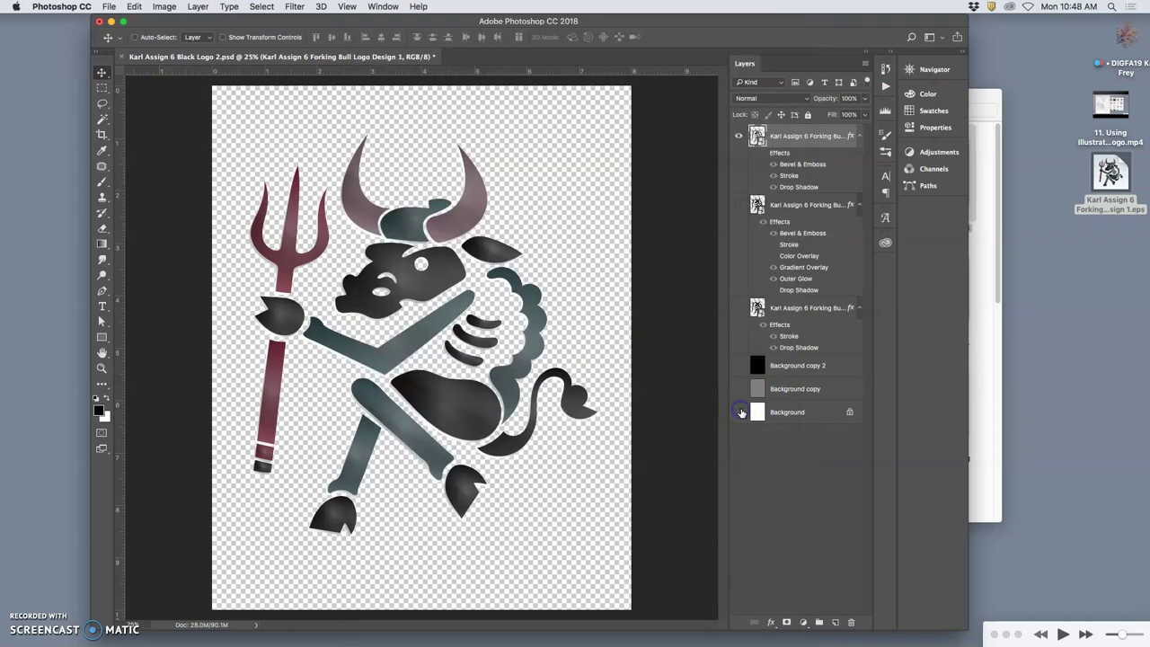
left_click(108, 7)
left_click(126, 130)
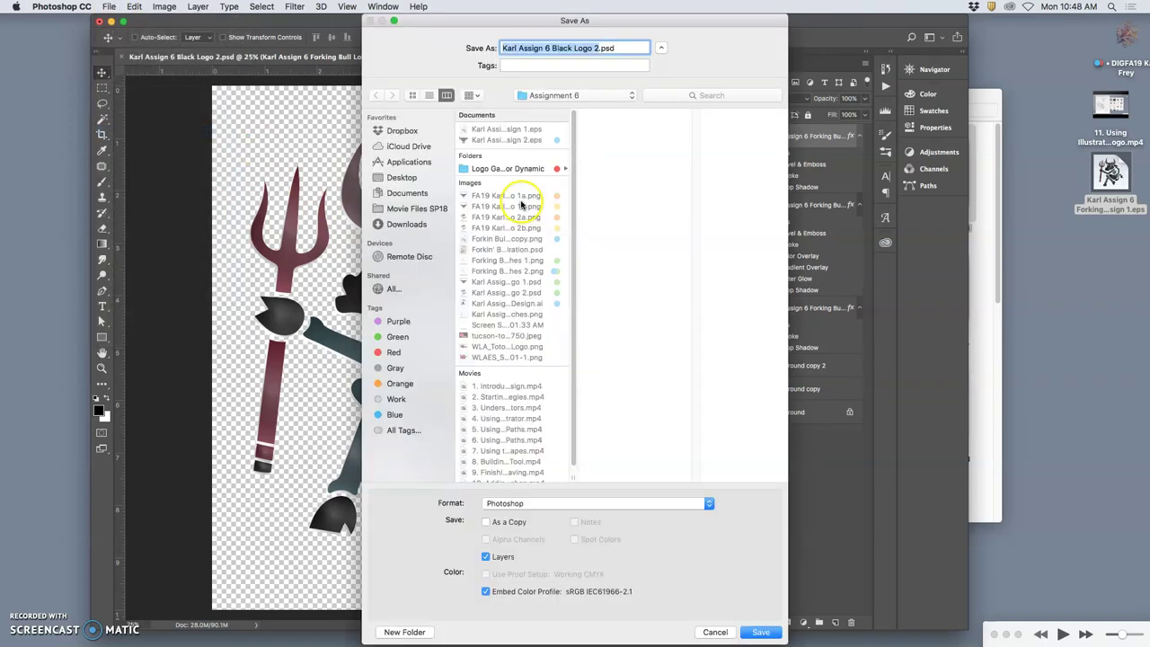
left_click(601, 504)
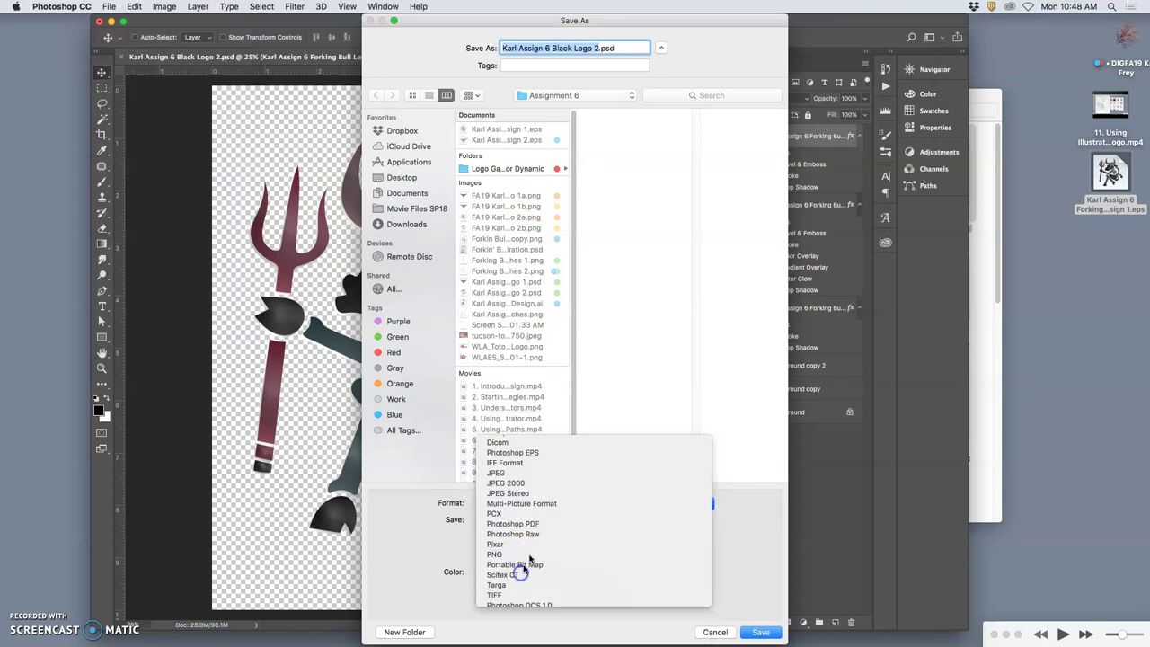
left_click(517, 573)
left_click(598, 50)
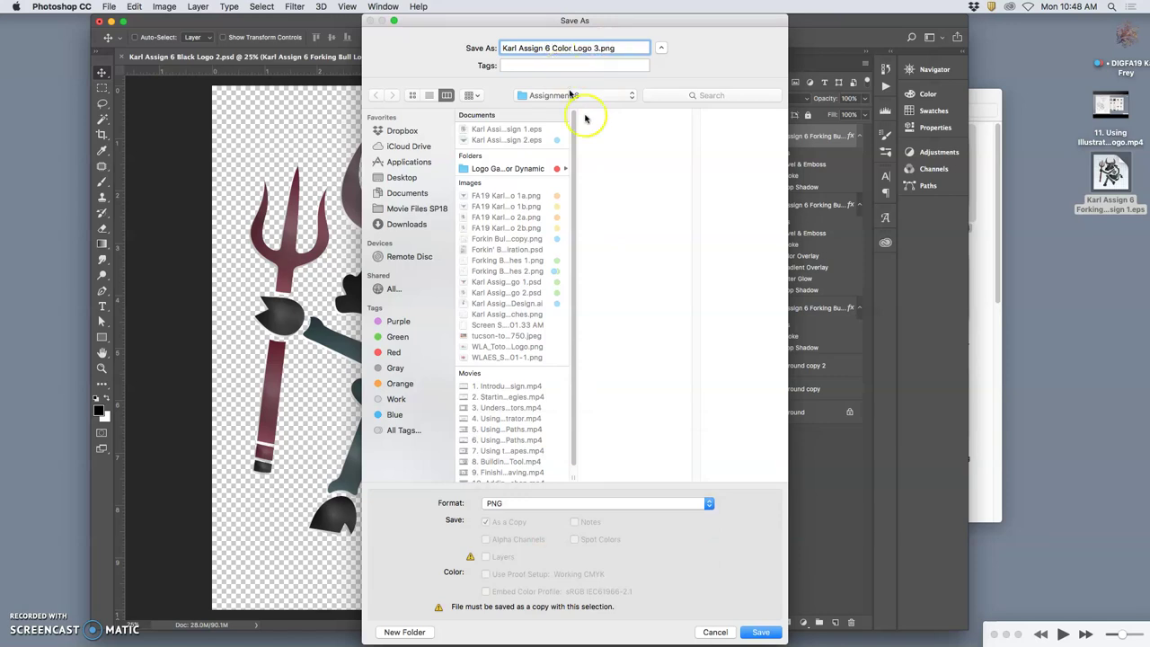
key("shift+super+d")
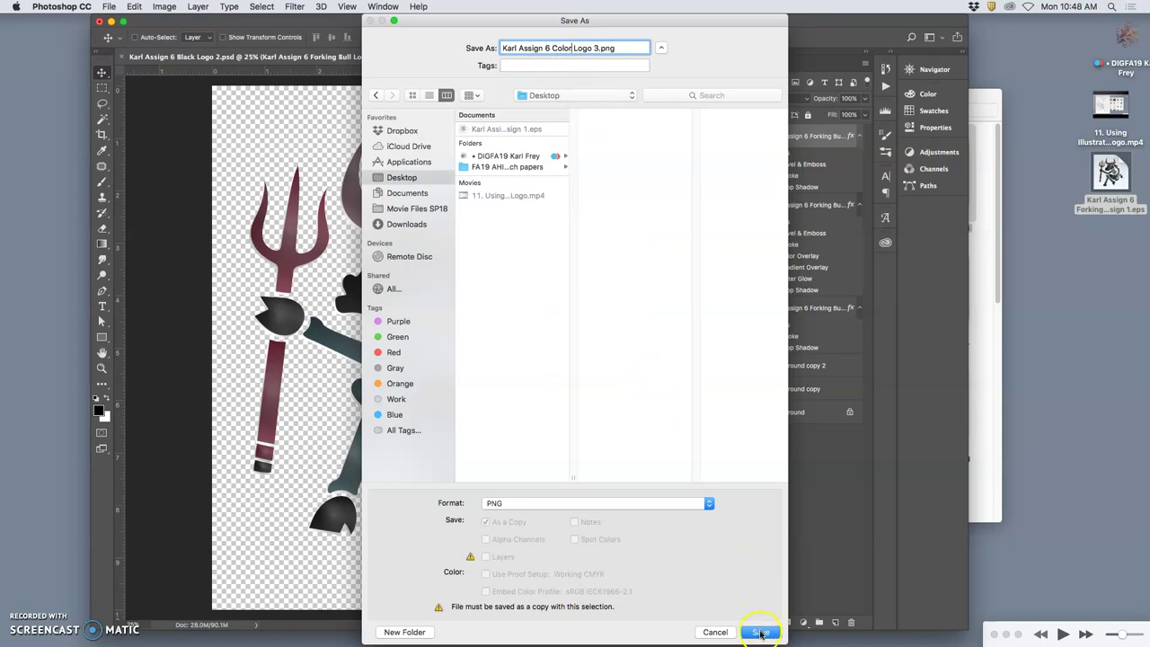
left_click(760, 634)
left_click(652, 287)
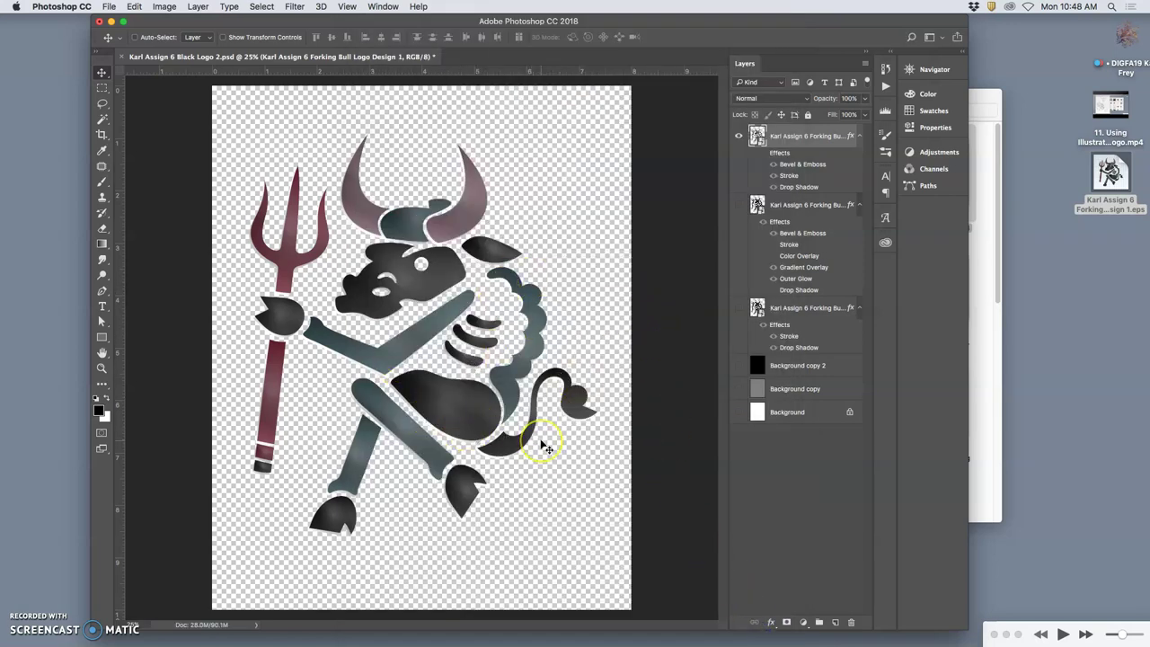
Review the Retro Effect slide in Google Slides, then bring the Illustrator bull logo window forward
mouse_move(543, 643)
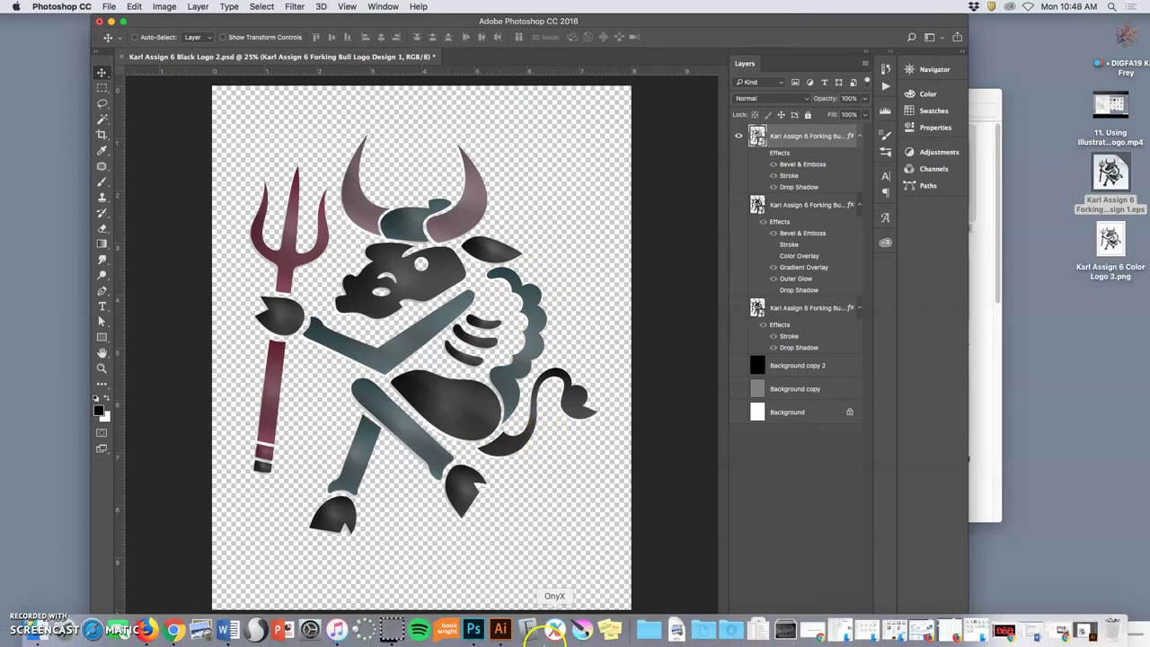
left_click(179, 631)
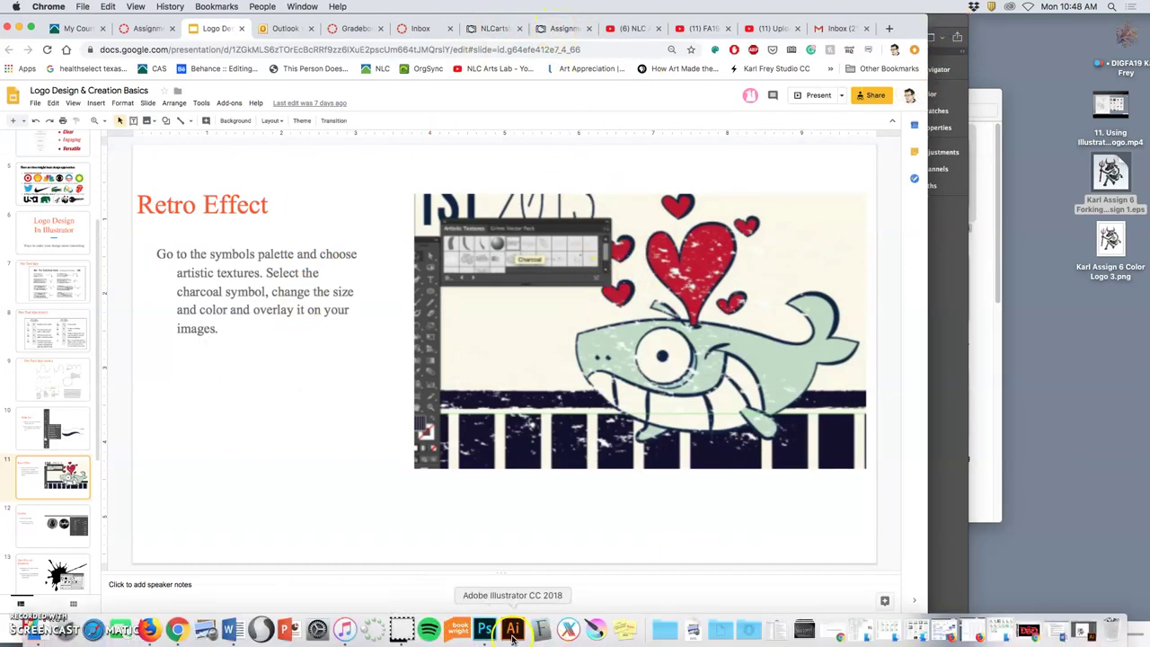
left_click(515, 629)
left_click_drag(558, 218, 636, 7)
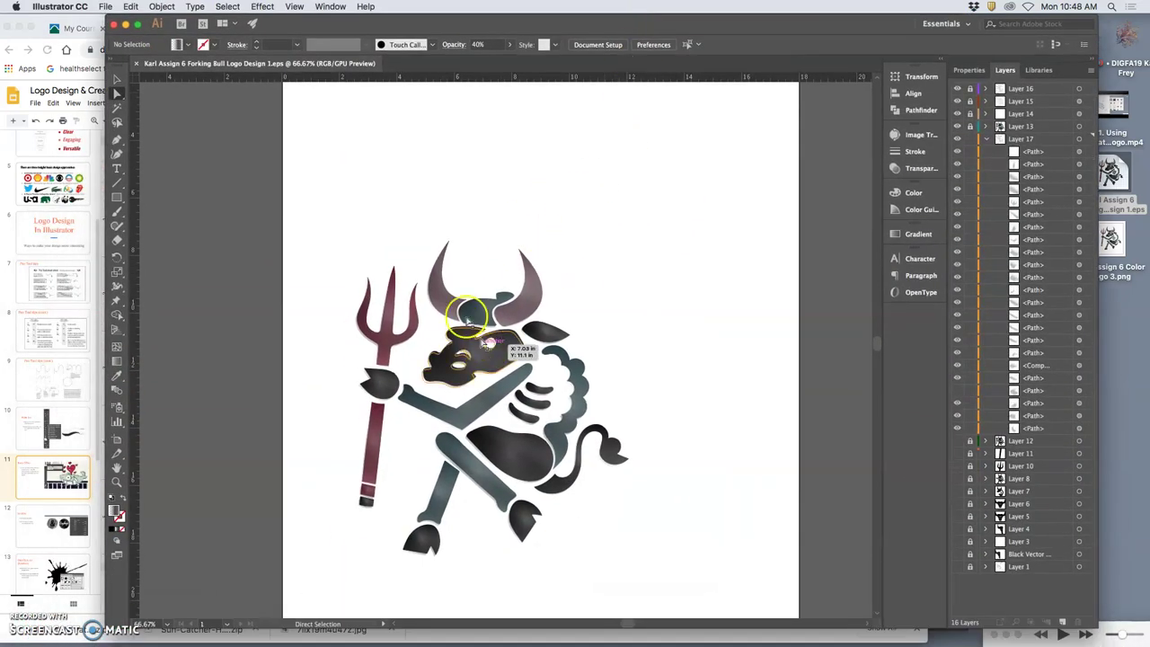
Add a new Layer 18 above Layer 16 and show the Symbols panel
left_click(985, 141)
left_click(979, 89)
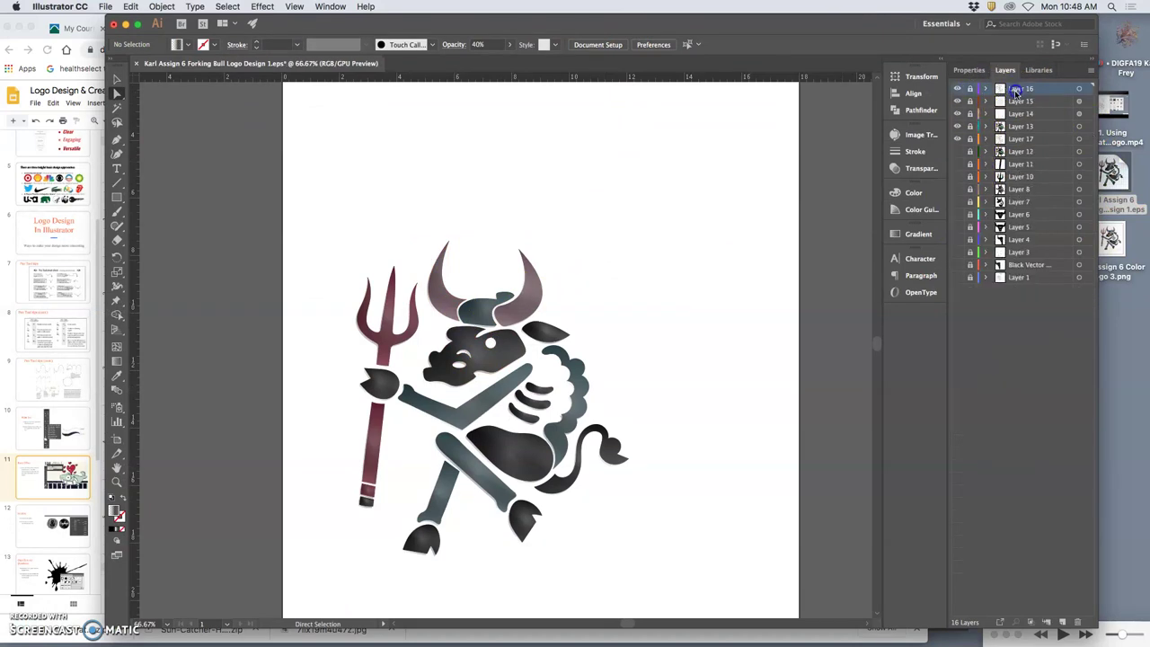
left_click(1063, 622)
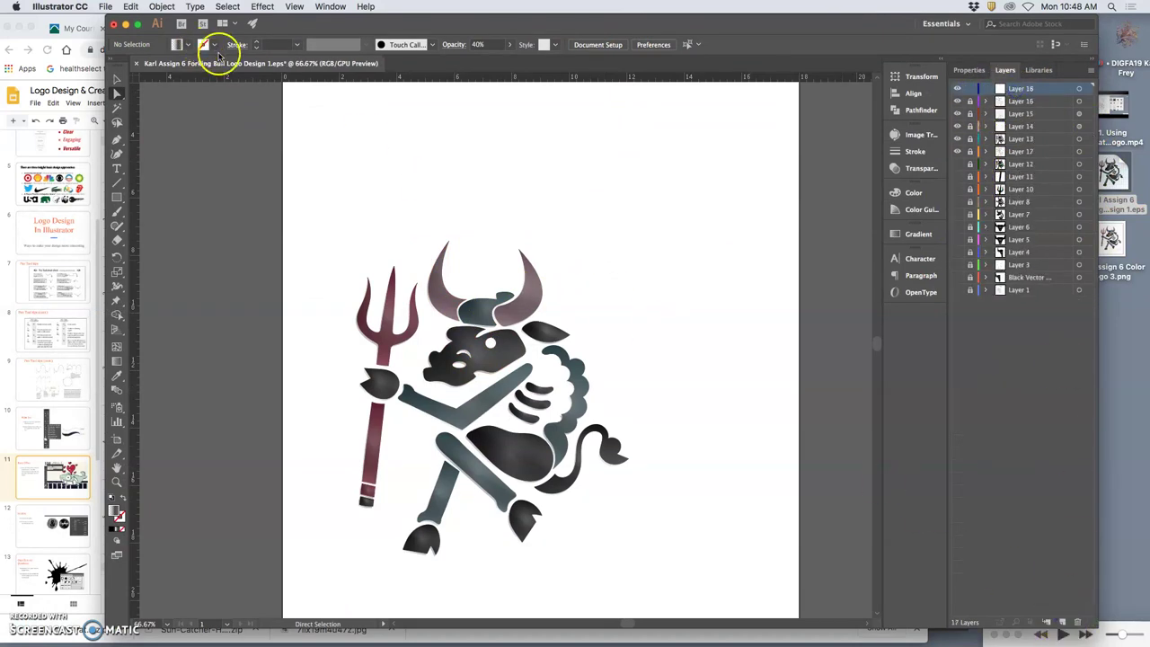
left_click(329, 6)
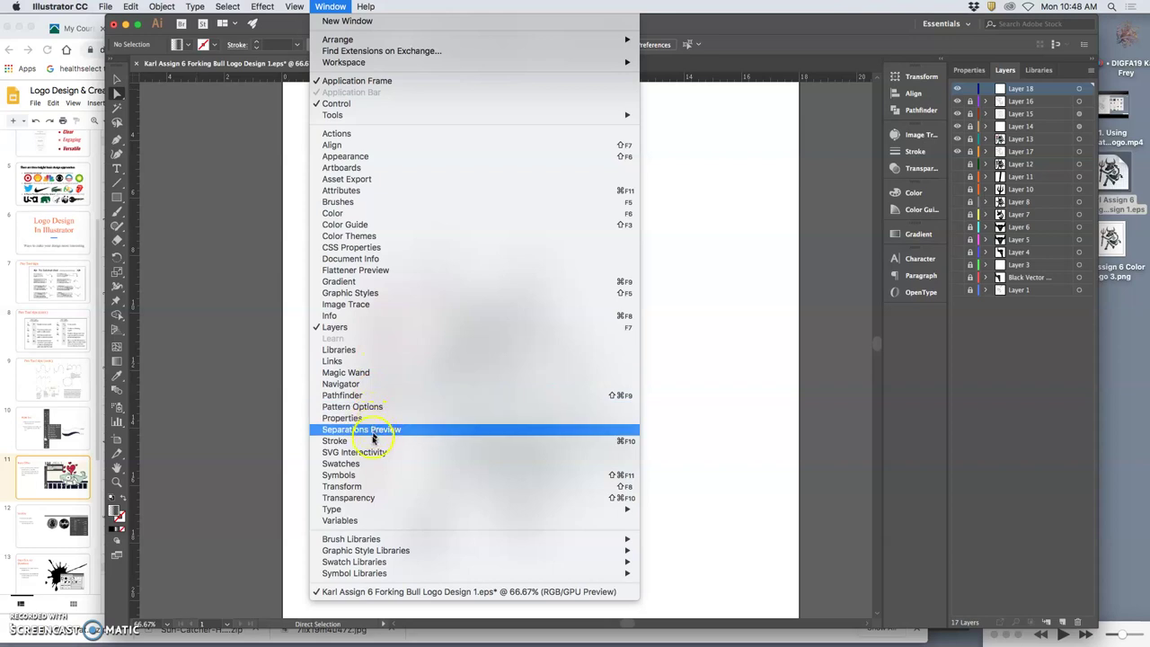
left_click(376, 475)
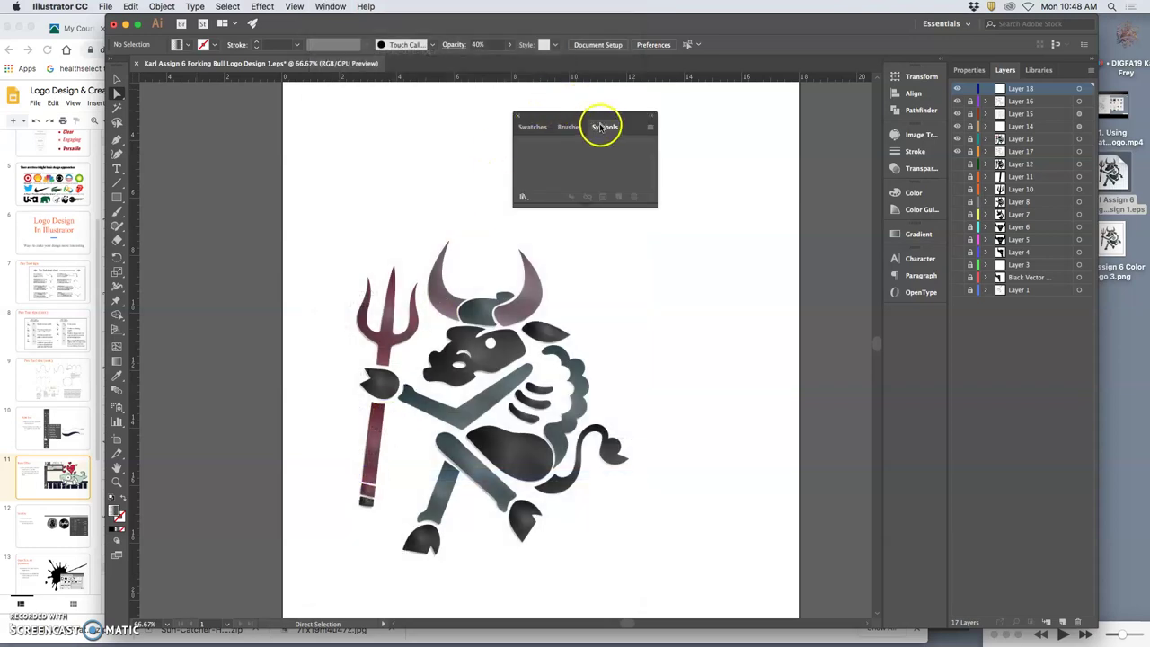
Open the Artistic Textures library and place the Charcoal symbol on the bull's head
left_click(522, 196)
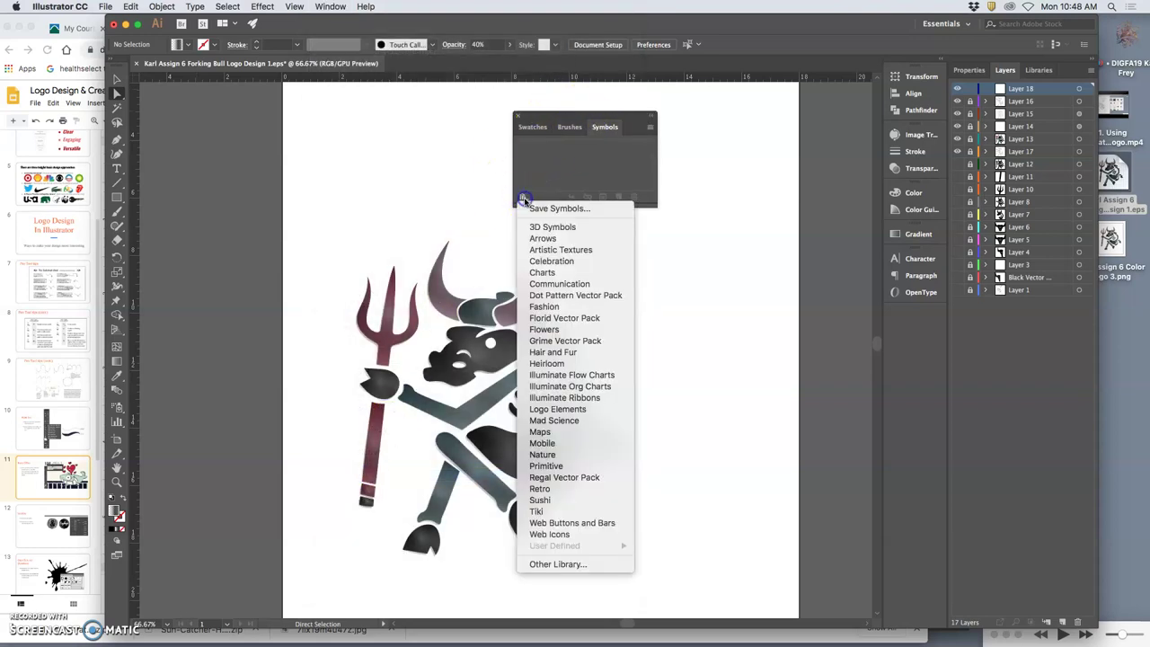
left_click(540, 252)
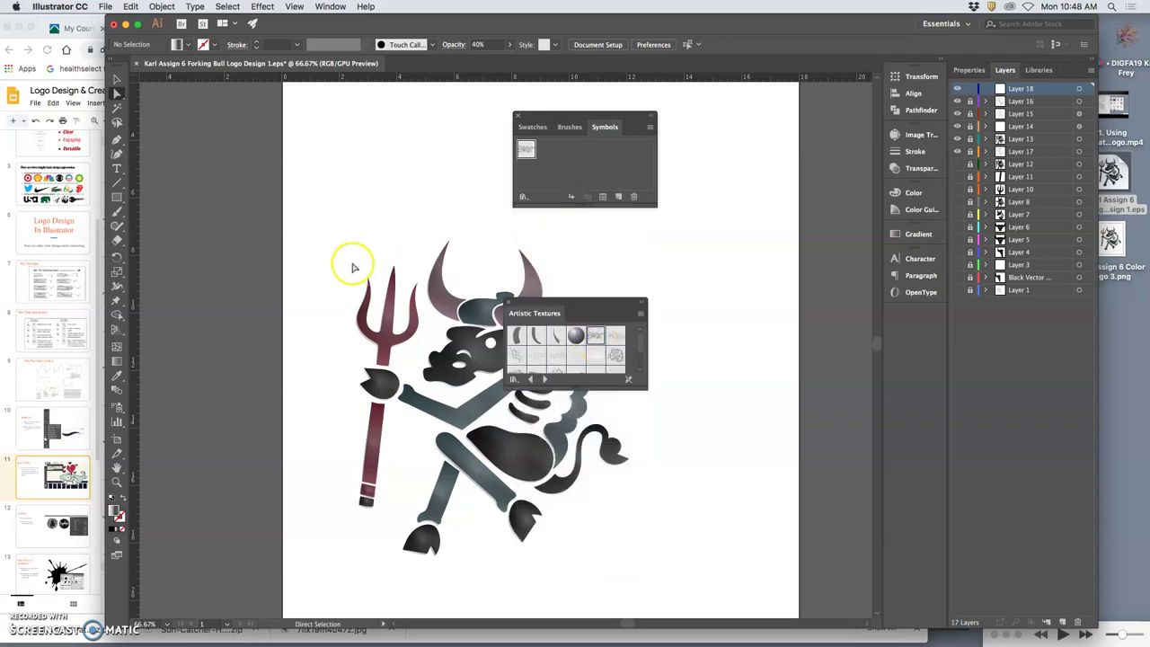
double_click(529, 151)
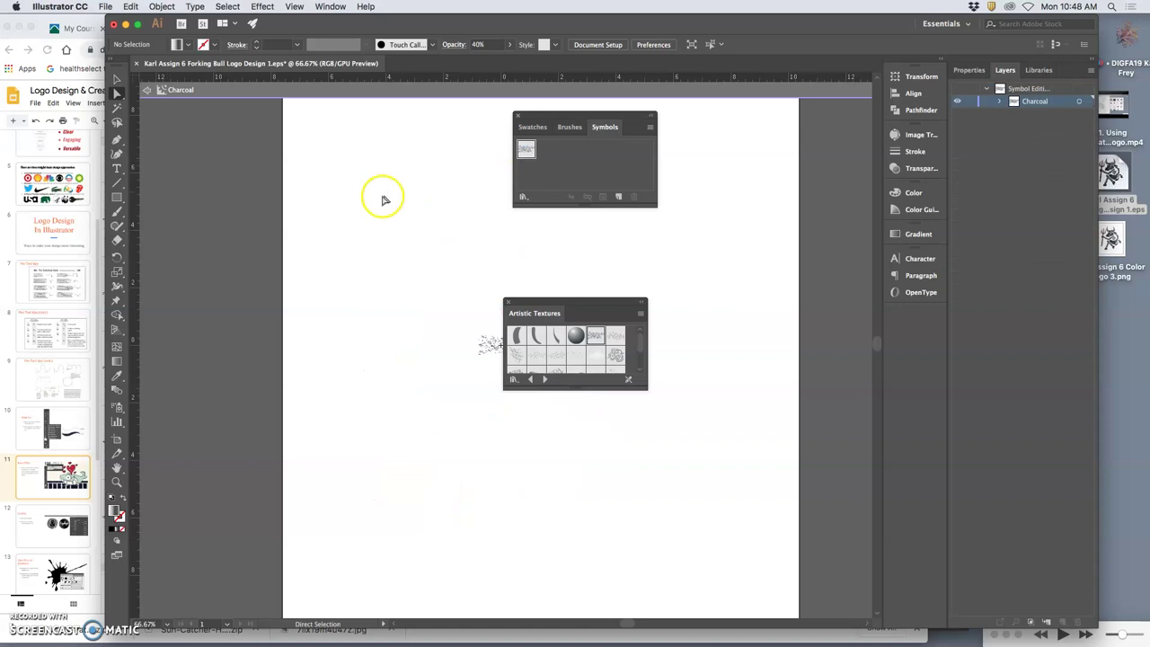
left_click(494, 355)
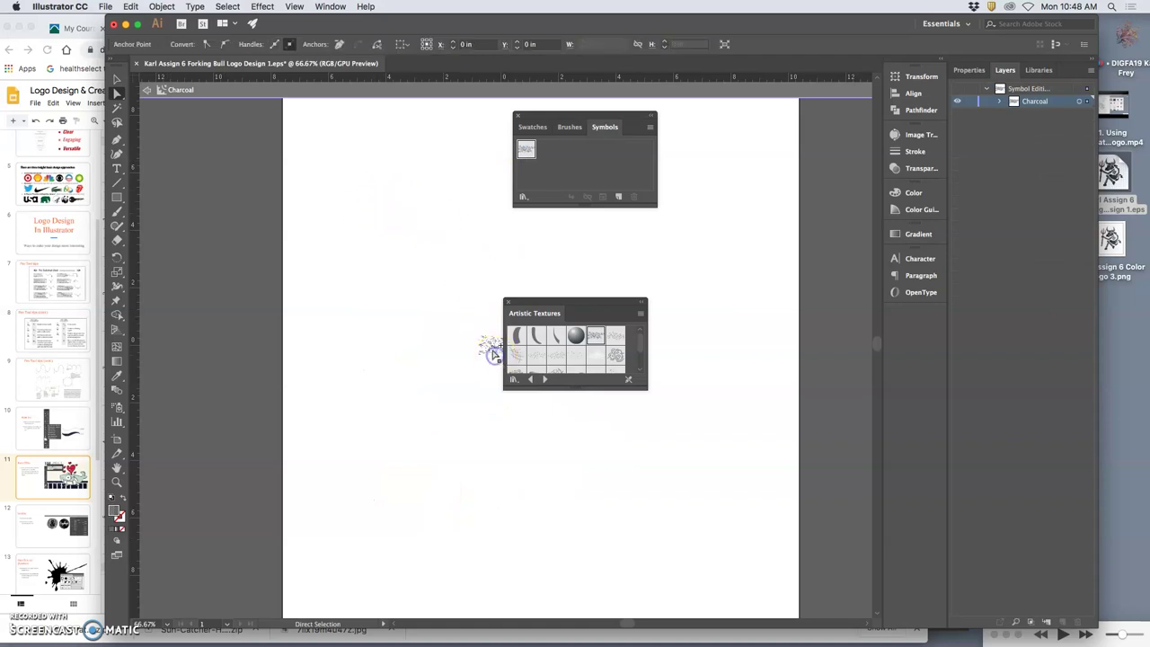
left_click(148, 95)
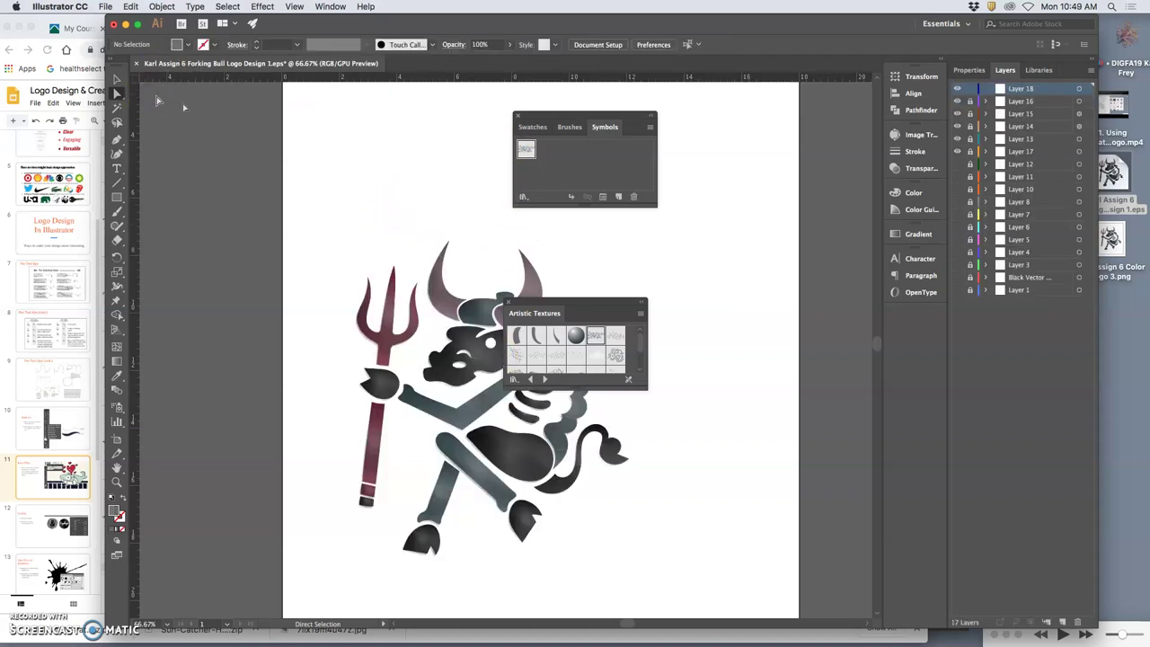
left_click_drag(585, 508, 699, 605)
left_click(582, 352)
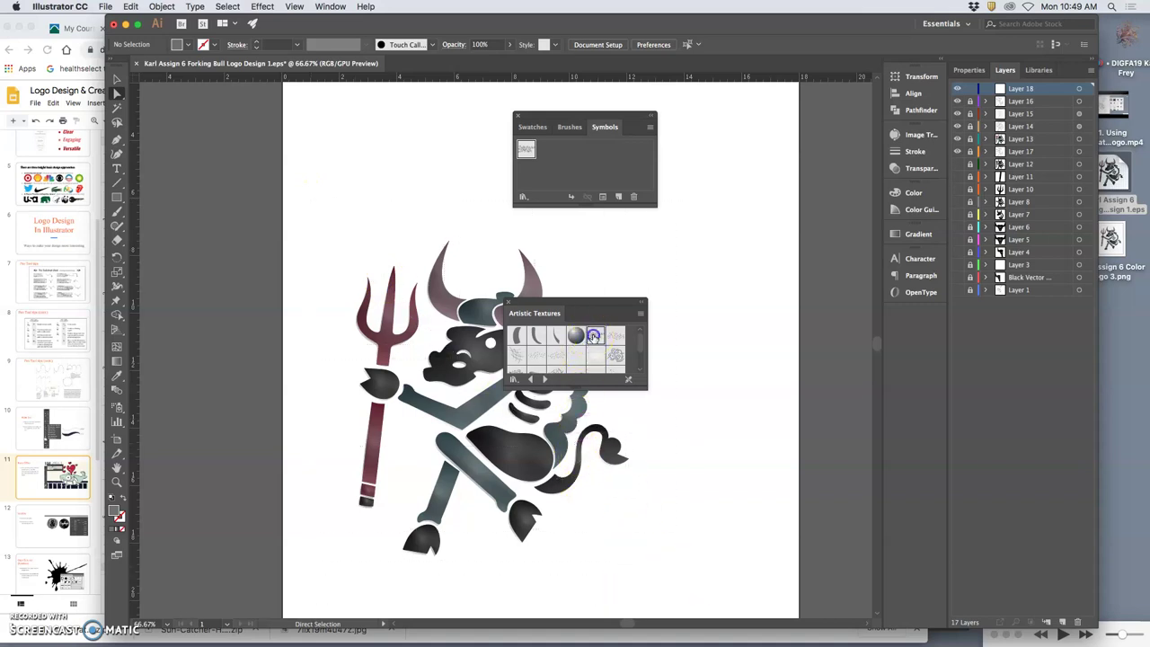
left_click(591, 334)
left_click_drag(497, 269, 500, 270)
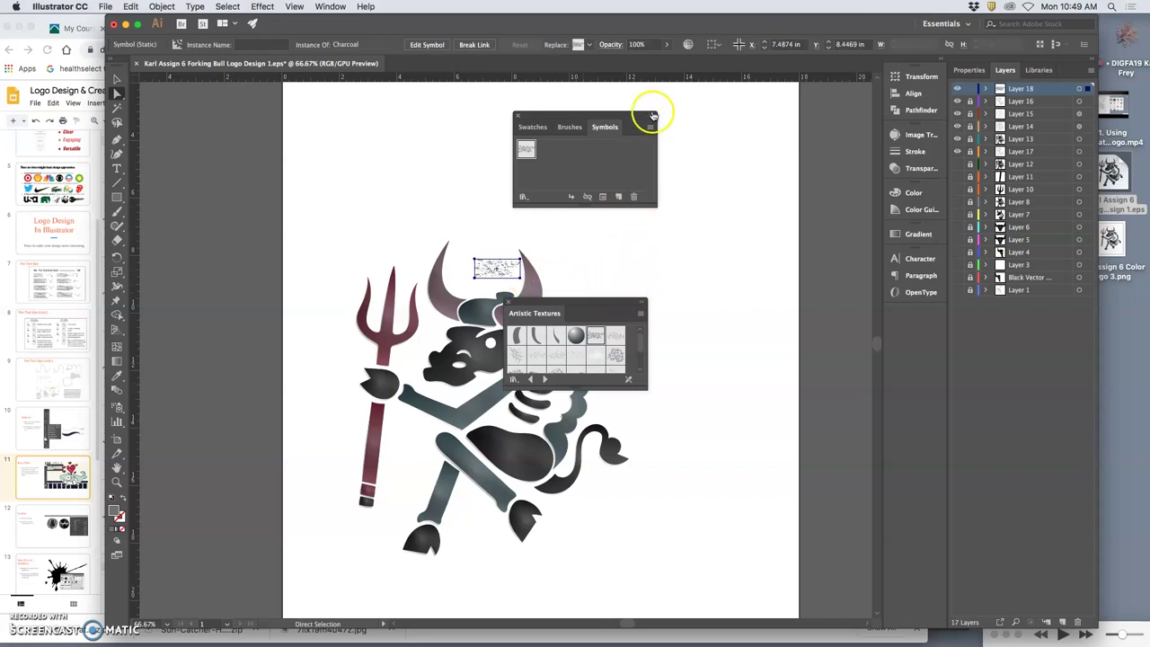
Enlarge the Charcoal texture to cover the bull's trident and left side
left_click(518, 115)
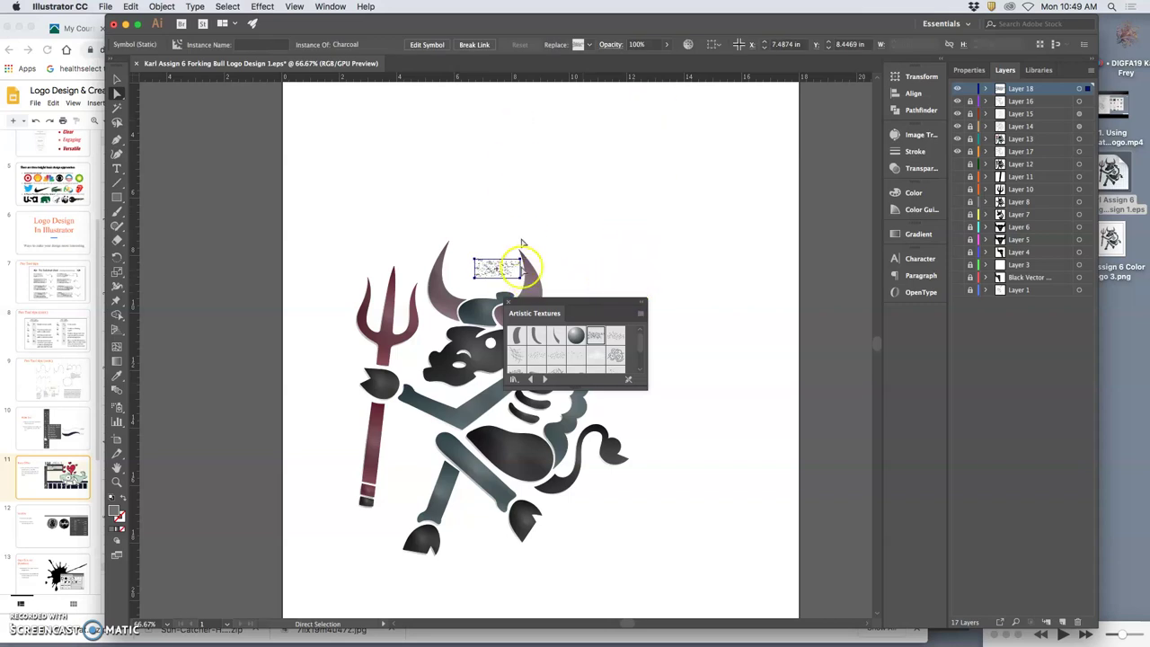
left_click(507, 302)
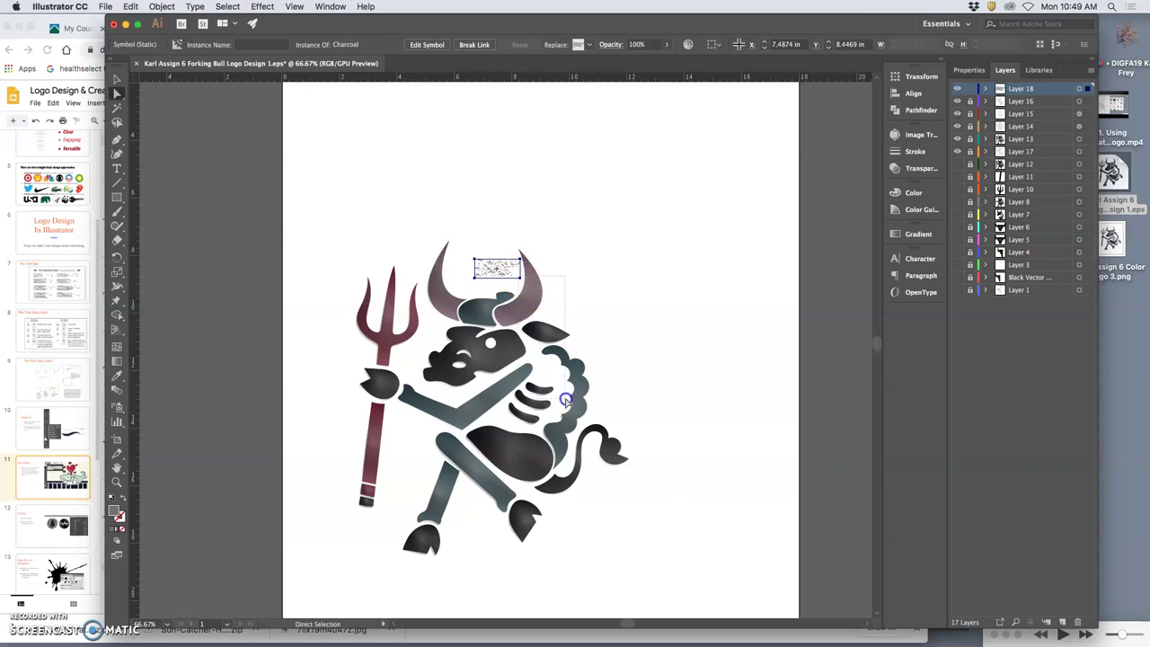
left_click_drag(616, 397, 518, 280)
left_click(117, 79)
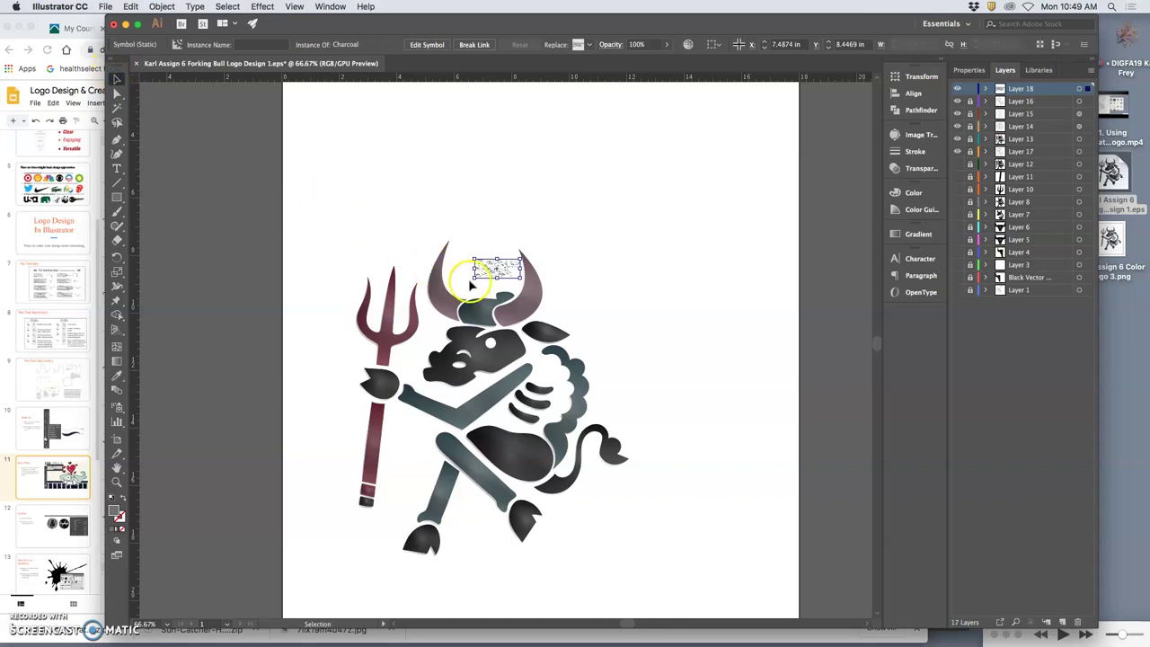
left_click_drag(473, 278, 300, 468)
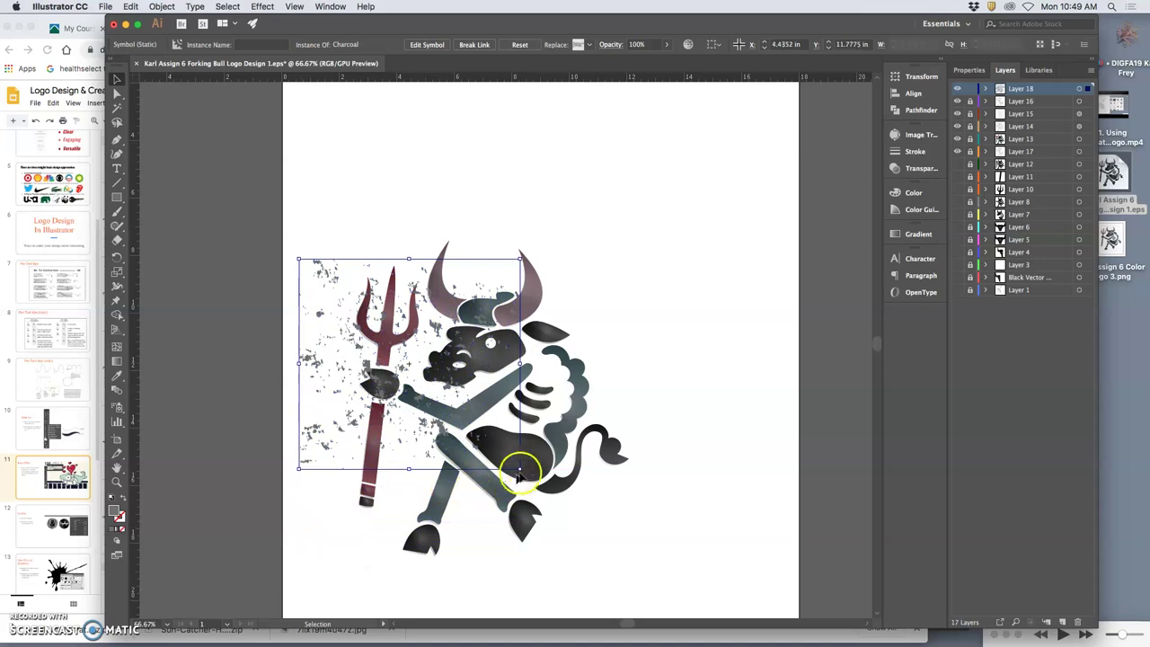